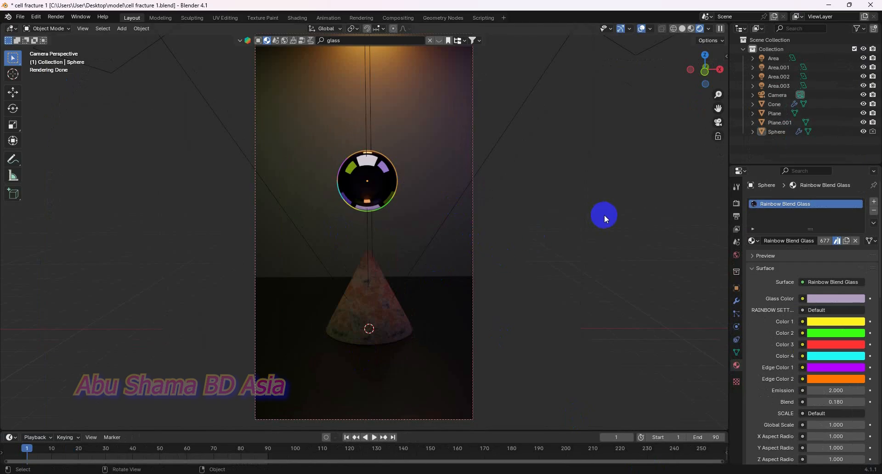
middle_drag(604, 214, 629, 224)
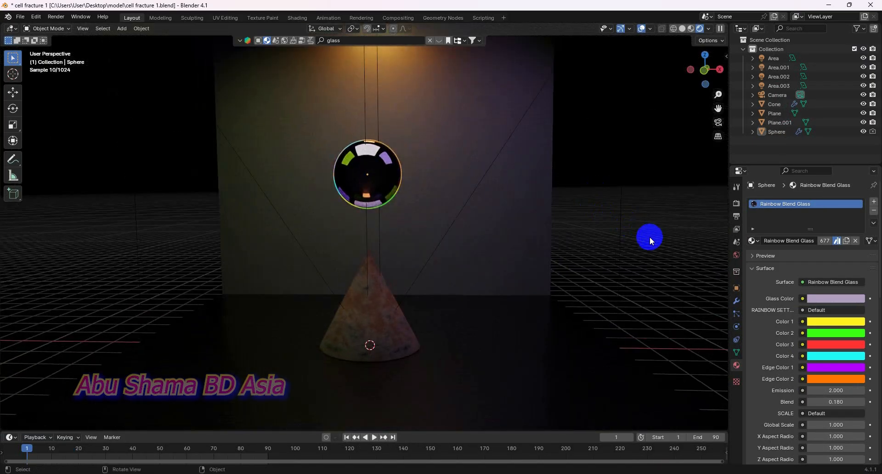
scroll(624, 237, down, 4)
key(KP_0)
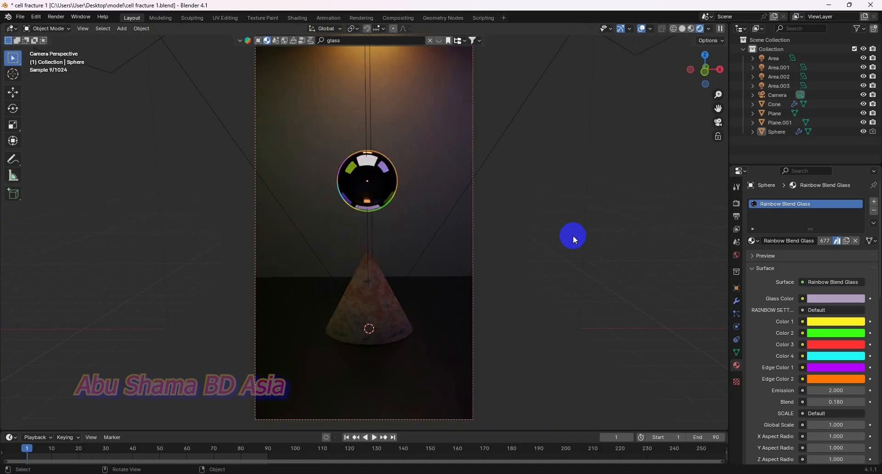
Step: Remove the sphere's Rainbow Blend Glass material and apply the Amber glass material from the asset library instead
click(384, 185)
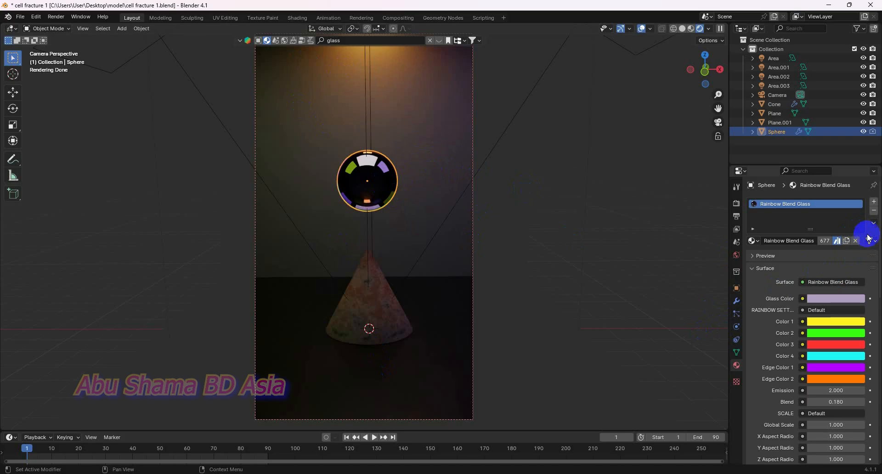
click(874, 211)
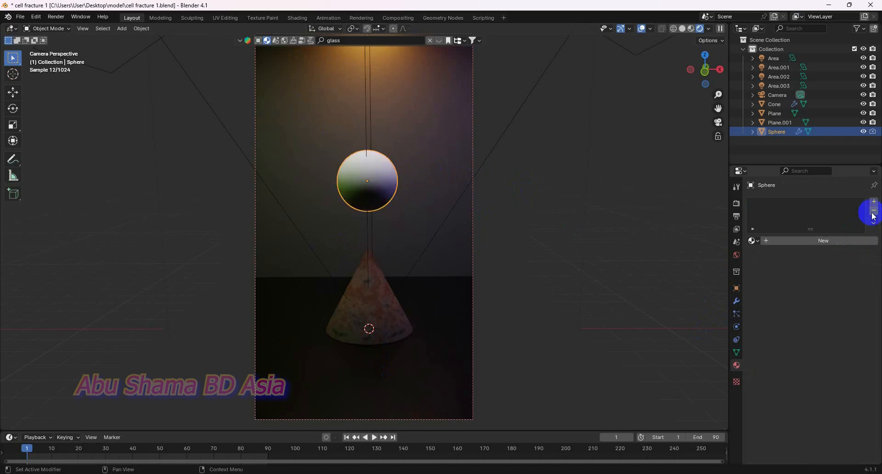
click(440, 40)
mouse_move(462, 105)
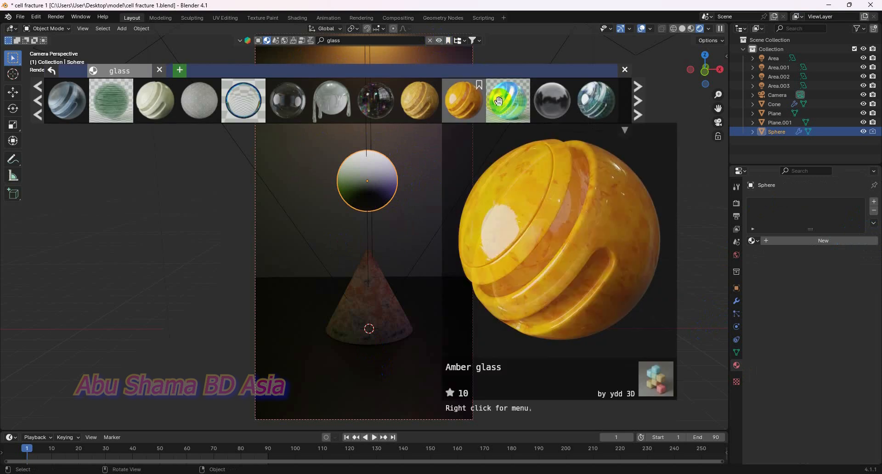
click(462, 104)
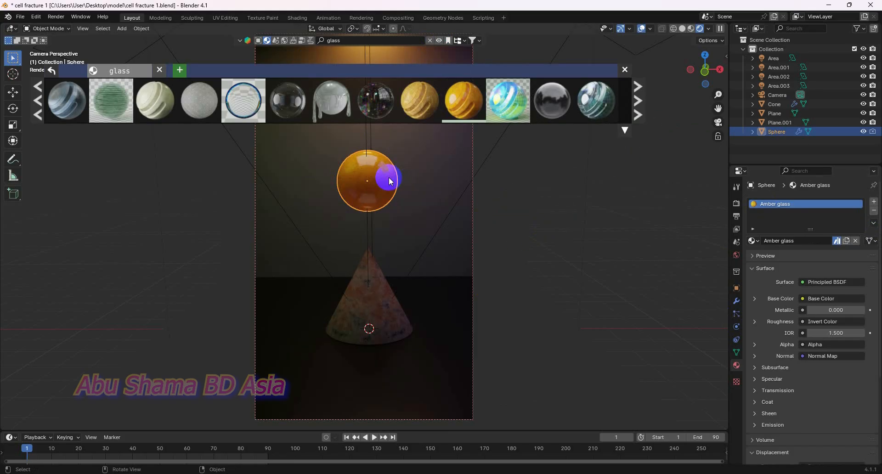
Step: Unwrap the whole sphere mesh with Smart UV Project using the default settings, and close the material search results
key(Tab)
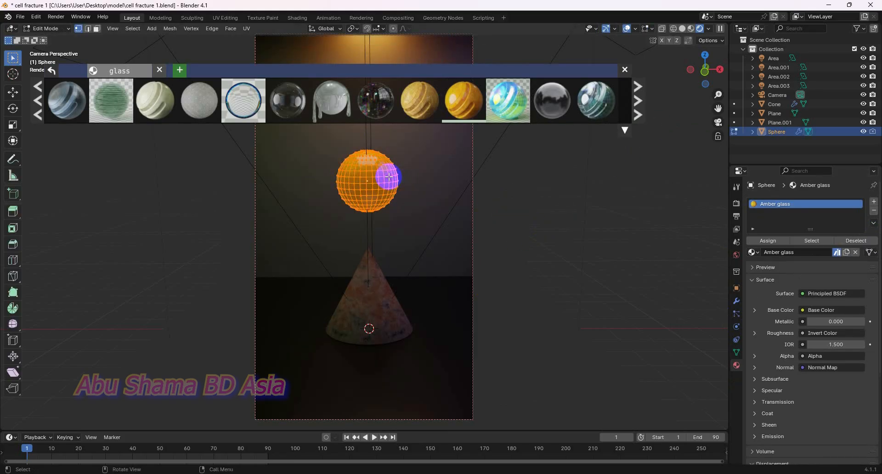
key(u)
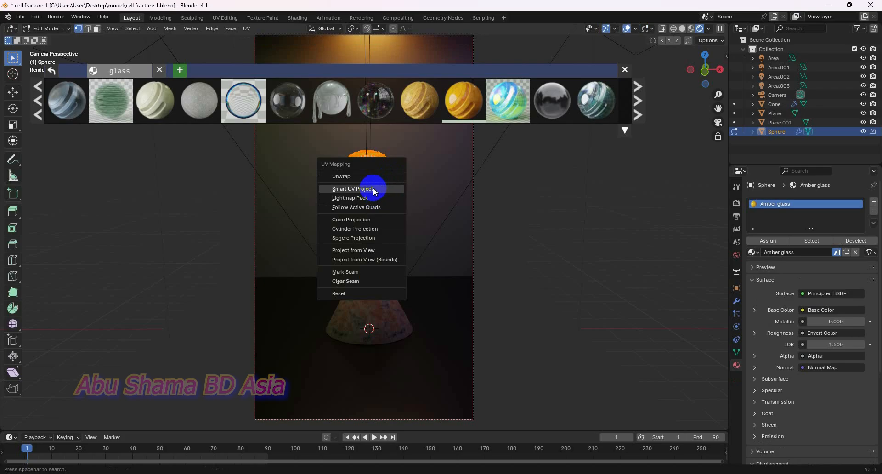
click(374, 190)
click(387, 267)
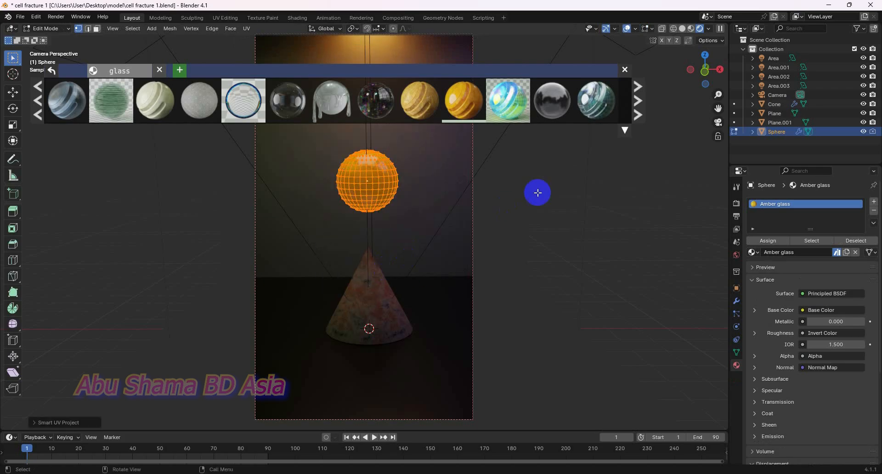
click(625, 69)
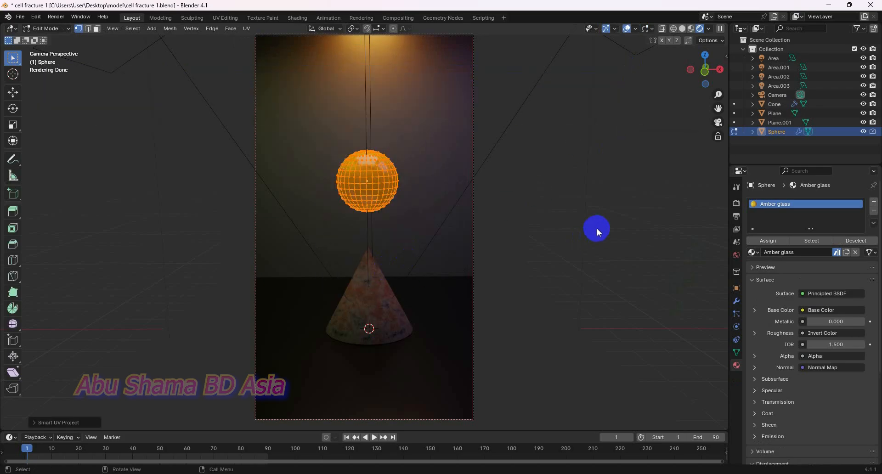
key(Tab)
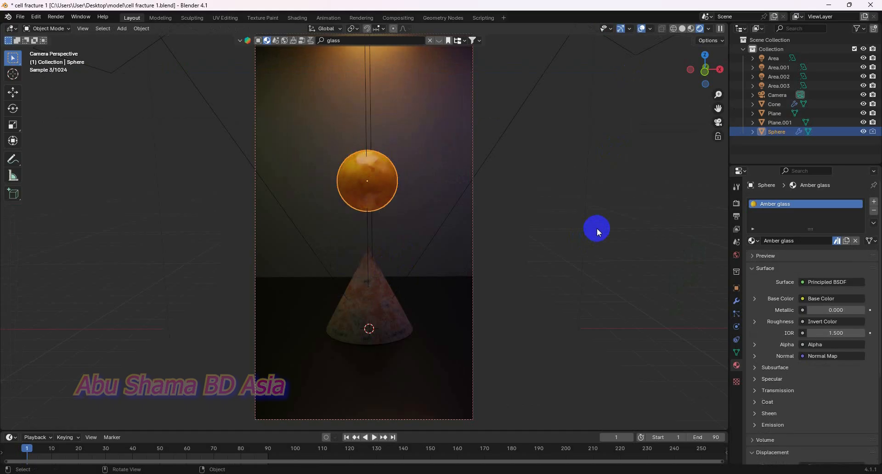
click(561, 193)
Step: Select the cone and search the online material library for "iron"
click(392, 312)
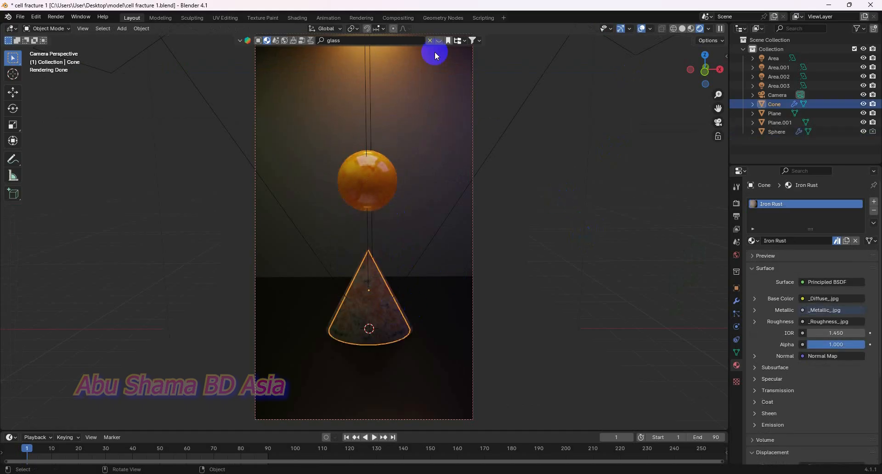
click(354, 39)
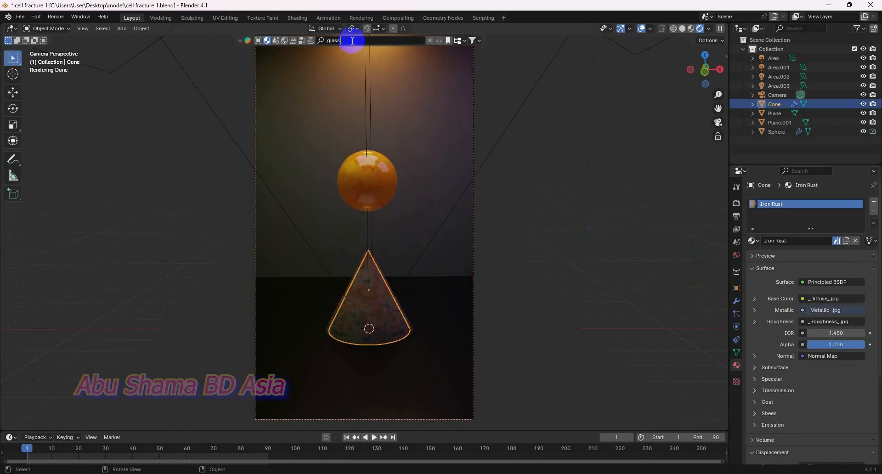
drag(353, 41, 327, 42)
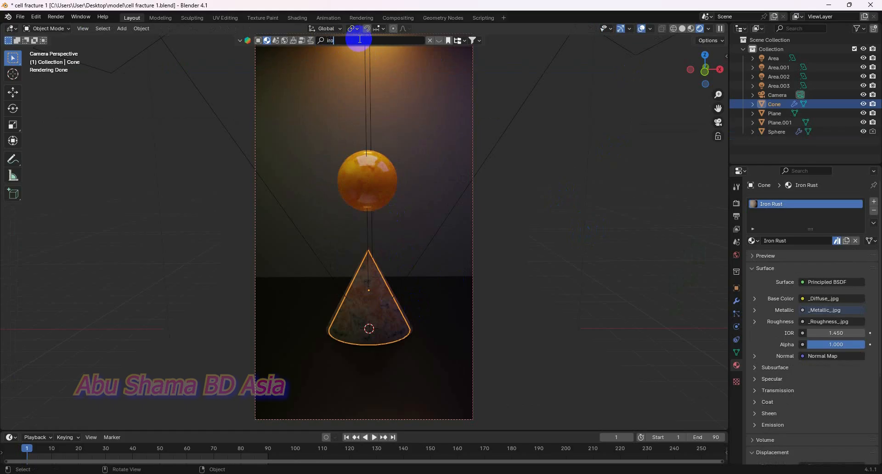
text(iron)
key(Return)
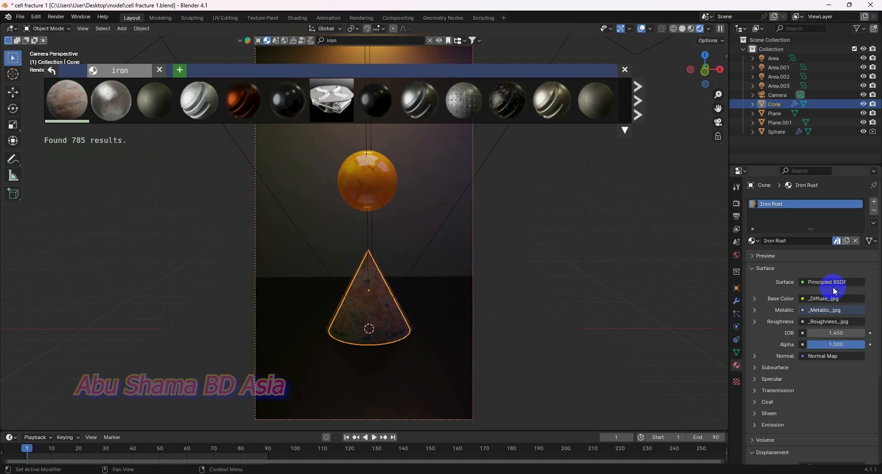
Step: Remove the cone's Iron Rust material and apply Corroded Iron Sheet from the search results
click(872, 214)
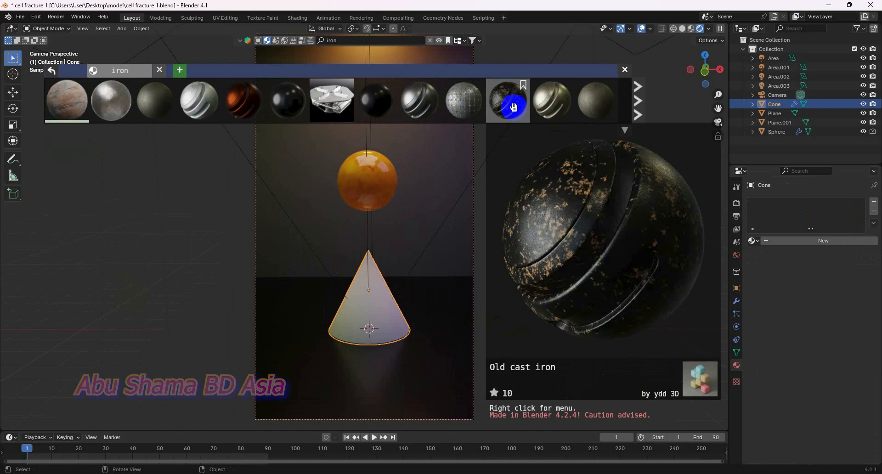
click(636, 108)
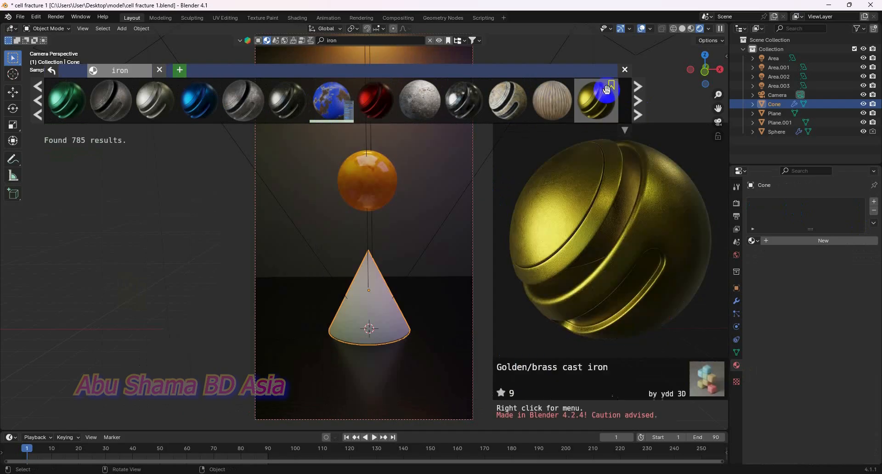
click(637, 100)
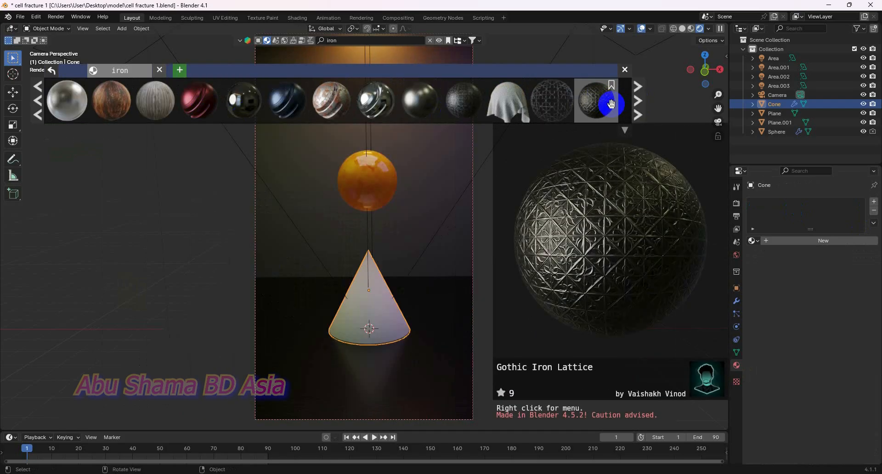
click(638, 101)
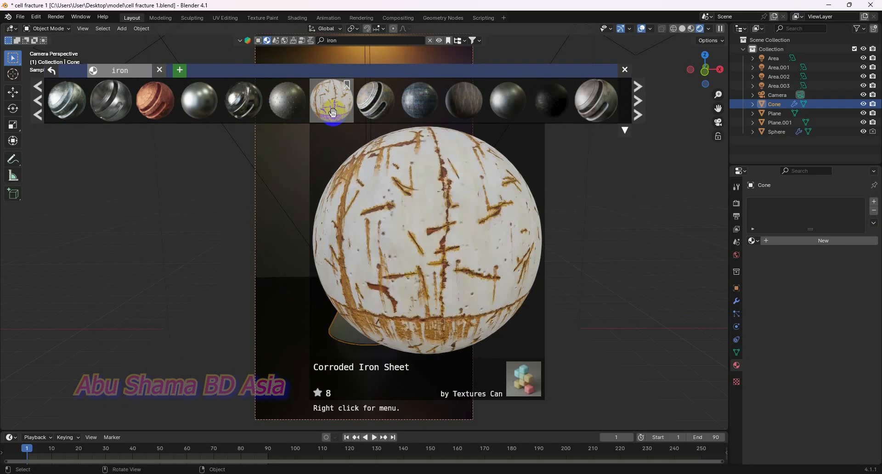
click(335, 115)
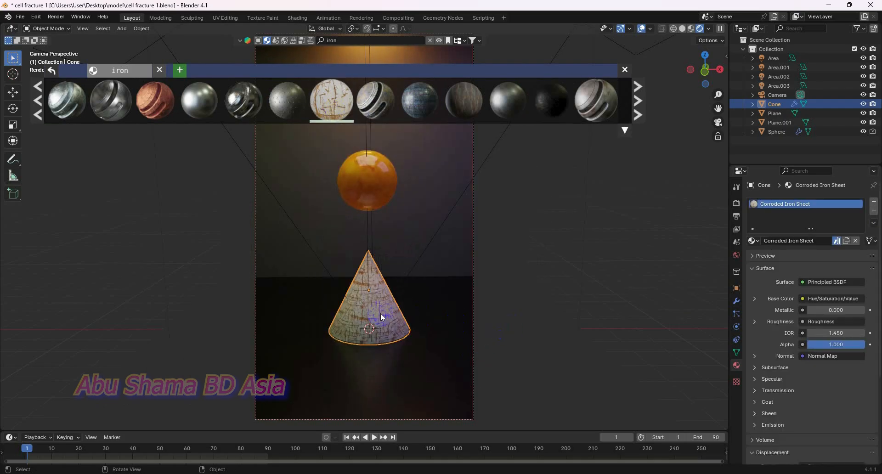
Step: Unwrap the whole cone mesh with Smart UV Project using the default settings, and close the material search results
key(Tab)
key(u)
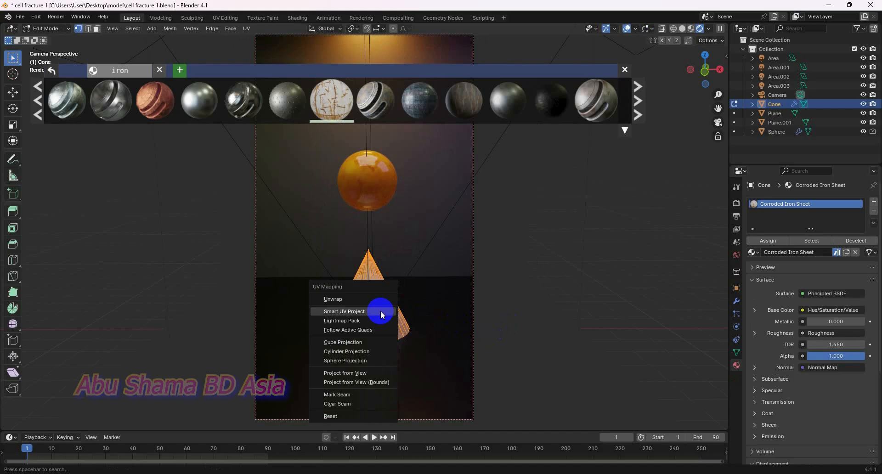
click(382, 312)
click(396, 394)
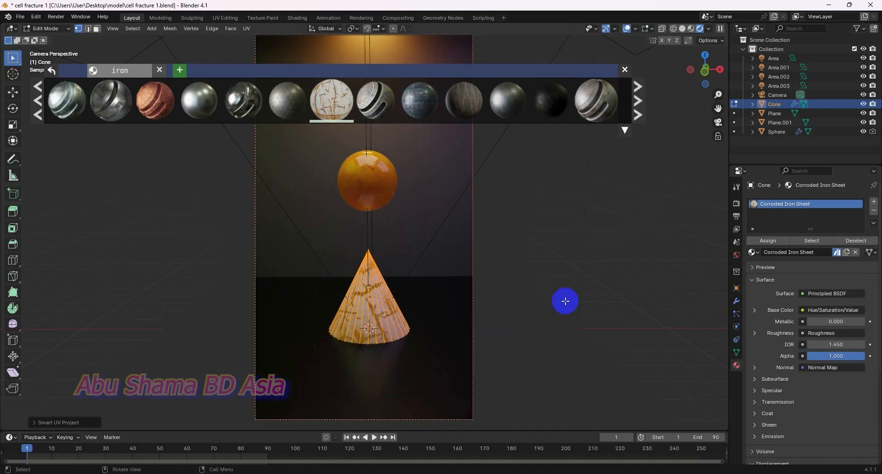
key(Tab)
click(624, 270)
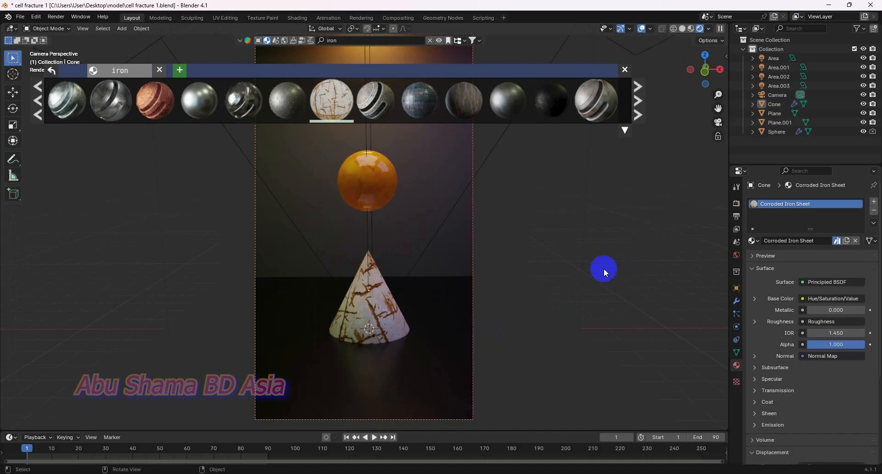
click(625, 70)
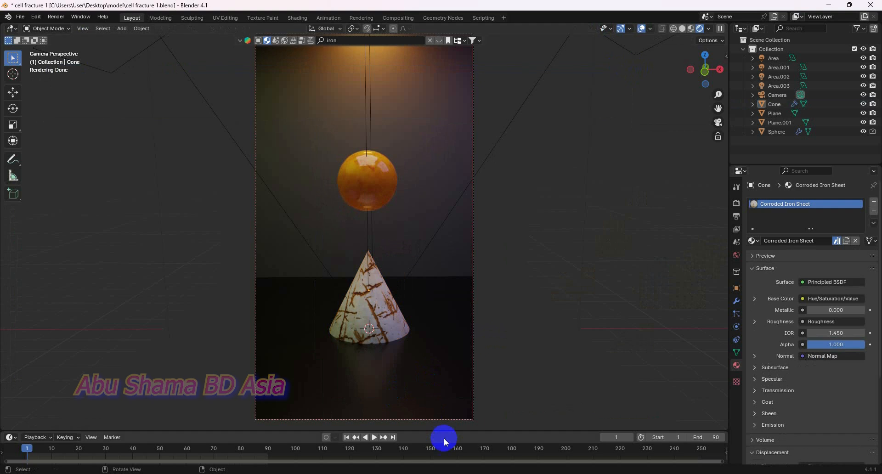
Step: Play the animation briefly, return to frame 1 and save the file
click(375, 438)
click(375, 437)
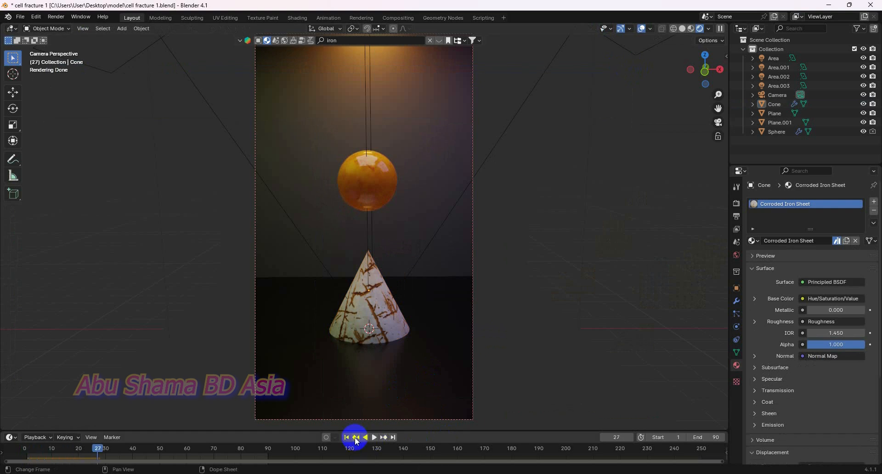
click(347, 437)
key(ctrl+s)
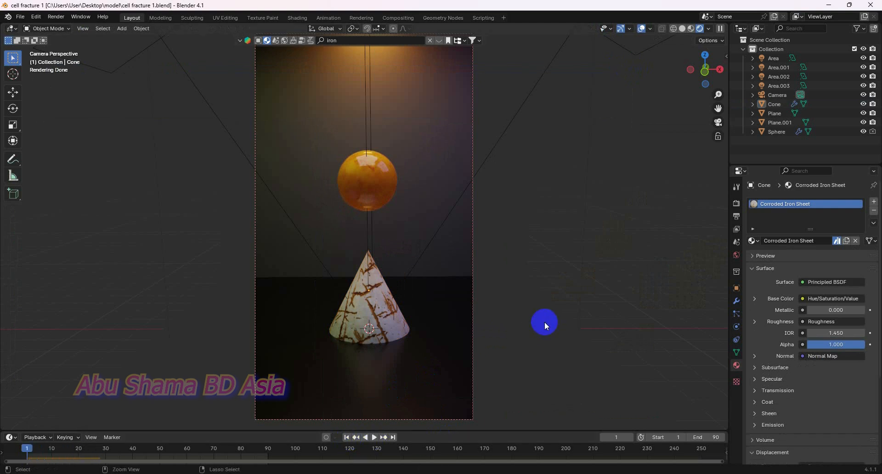
Step: Set the floor plane's base color to blue, with hue 0.648, saturation 0.882 and value 0.676
click(425, 314)
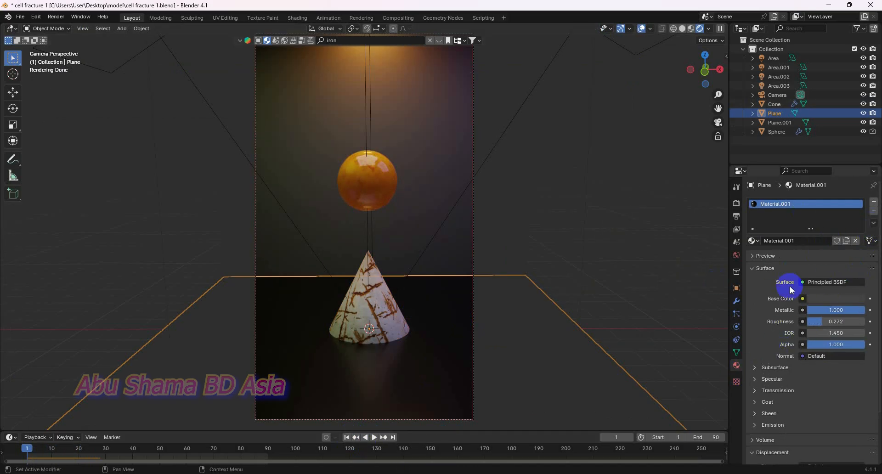
click(823, 298)
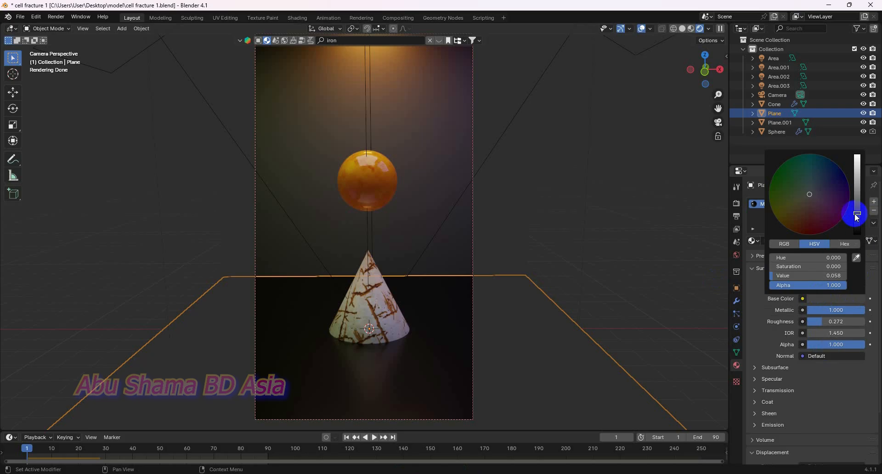
drag(857, 213, 859, 166)
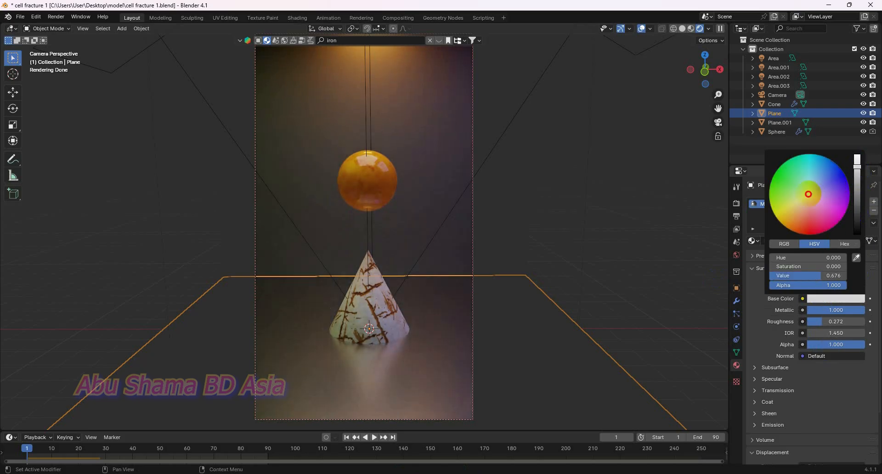
mouse_move(808, 194)
mouse_down()
mouse_move(797, 210)
mouse_move(784, 183)
mouse_move(828, 177)
mouse_up()
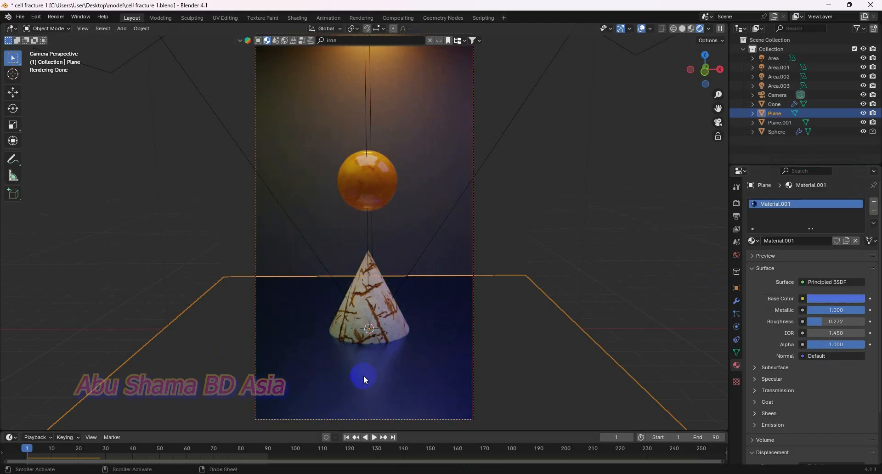
Step: Set the back wall plane's base color to dark purple, with hue 0.787 and saturation 0.863, and deselect the wall
click(447, 135)
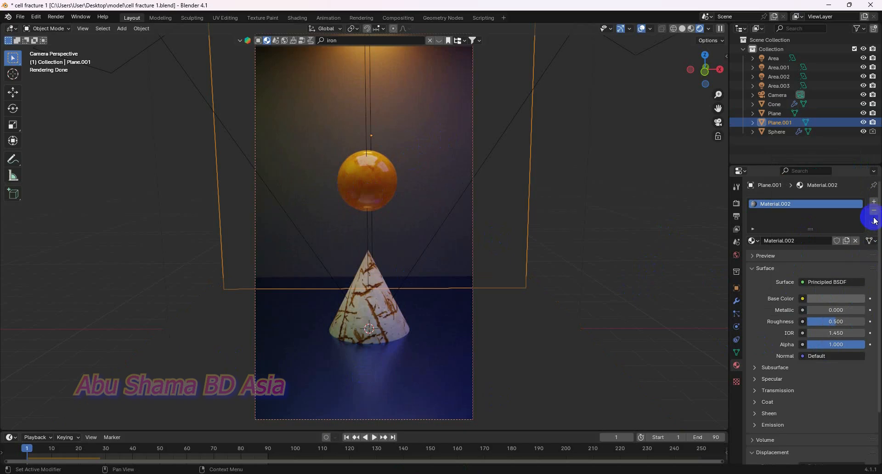
click(839, 299)
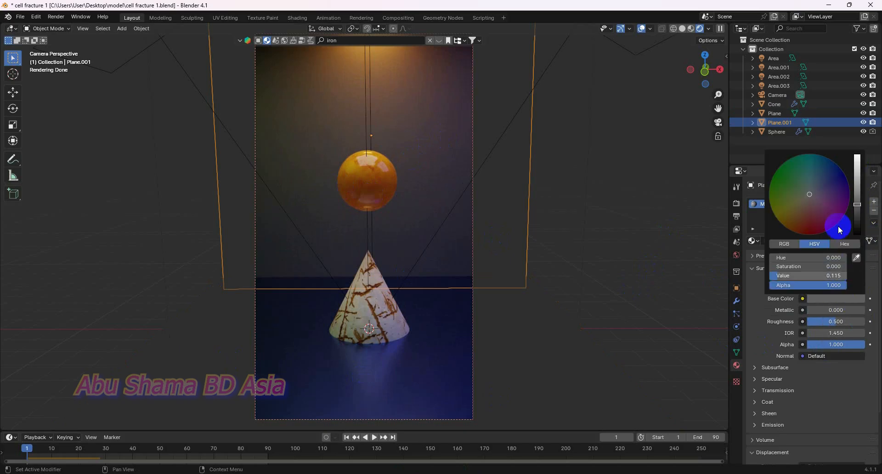
click(810, 185)
mouse_move(810, 186)
mouse_down()
mouse_move(822, 205)
mouse_move(796, 209)
mouse_move(847, 209)
mouse_move(820, 212)
mouse_move(826, 227)
mouse_move(805, 233)
mouse_move(781, 223)
mouse_move(779, 166)
mouse_move(819, 154)
mouse_move(838, 165)
mouse_move(845, 211)
mouse_move(833, 203)
mouse_up()
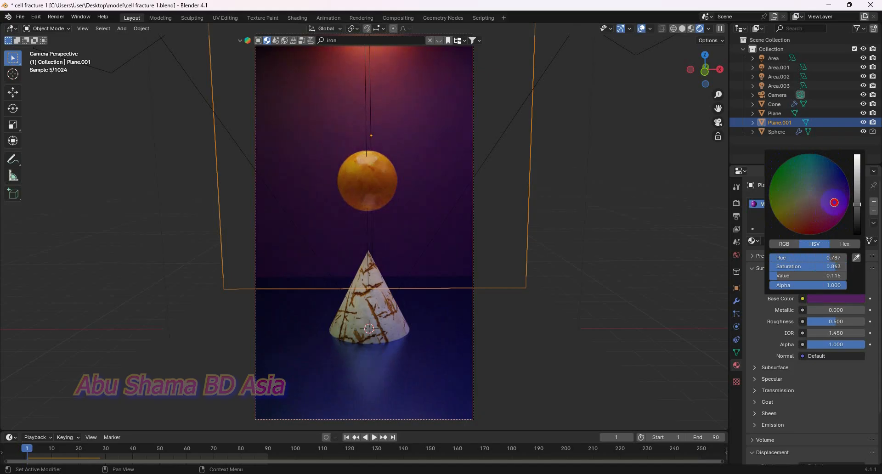
click(676, 183)
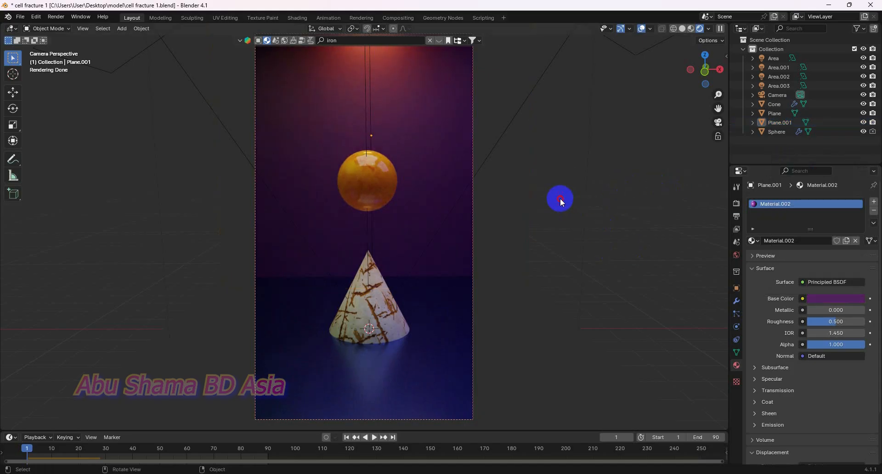
Step: Lighten the floor plane's base color to hue 0.621, saturation 0.672 and value 0.677, and deselect the plane
click(398, 372)
click(850, 299)
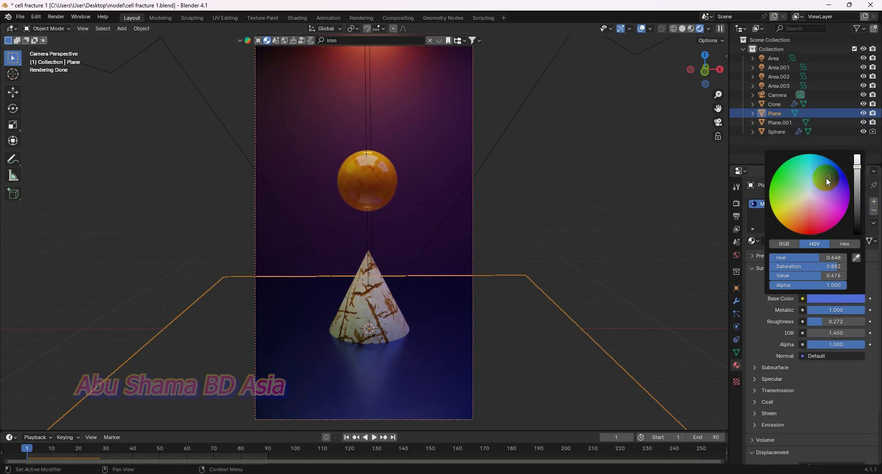
drag(826, 177, 819, 181)
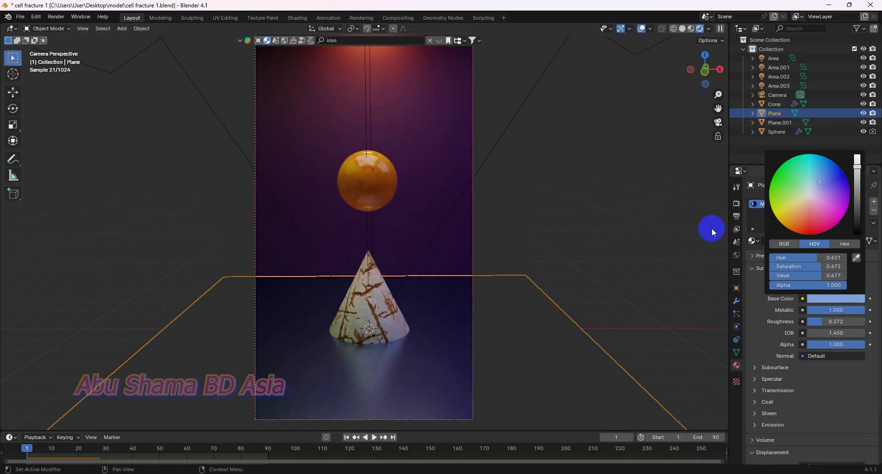
click(660, 230)
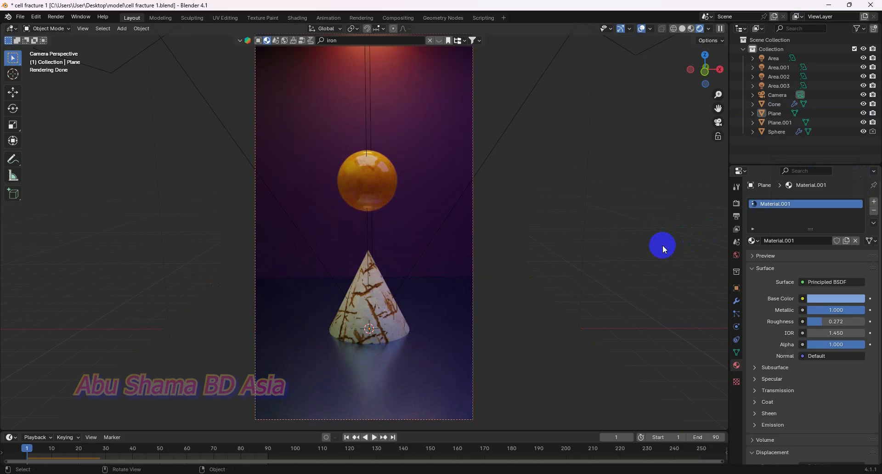
scroll(662, 245, down, 2)
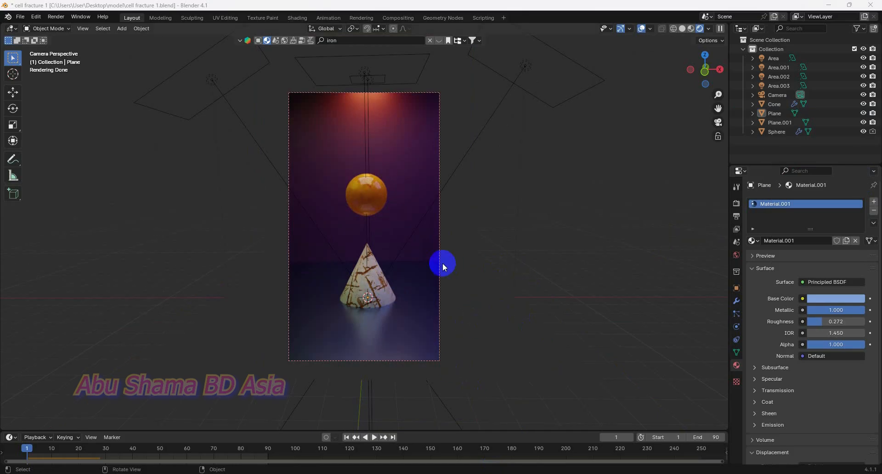
Step: Add an active rigid body to the sphere and play the animation briefly to test its fall
click(375, 198)
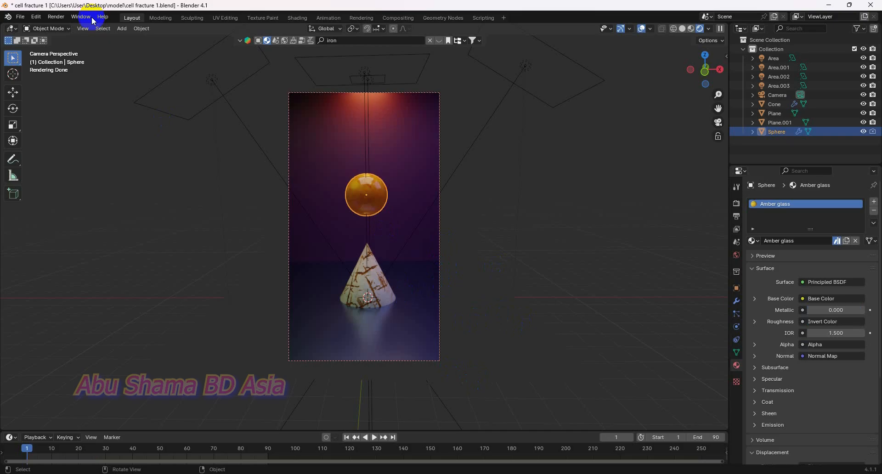
click(141, 29)
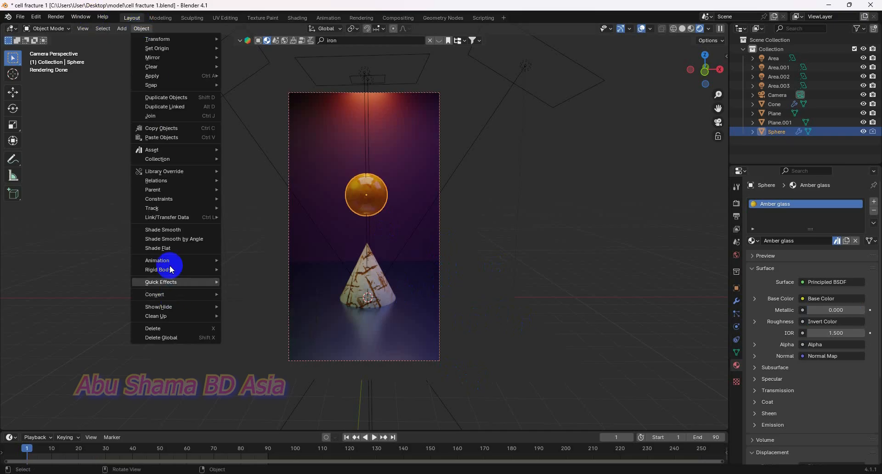
mouse_move(192, 270)
click(239, 270)
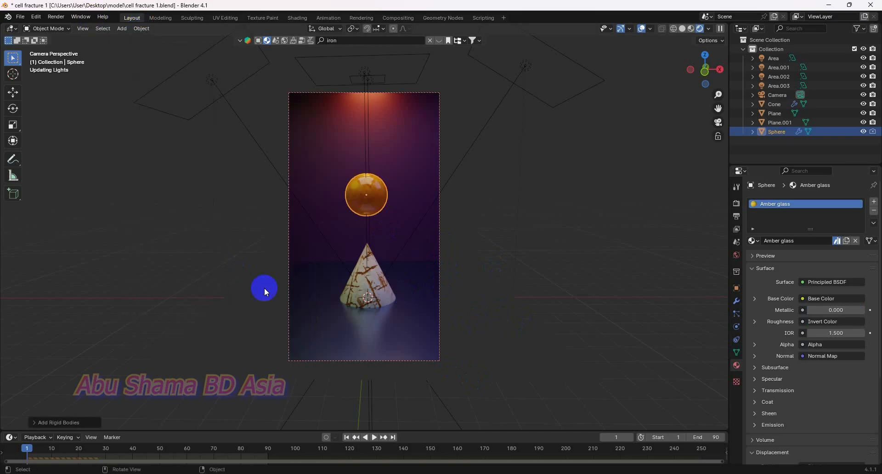
click(375, 437)
click(375, 438)
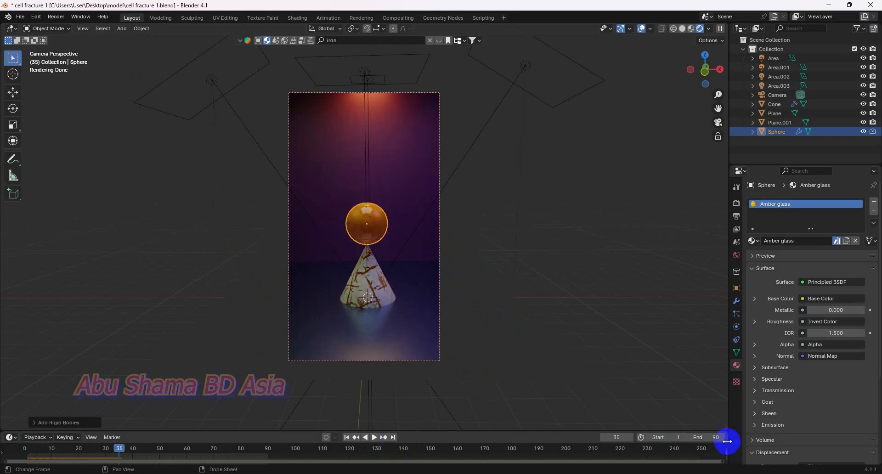
Step: Set the animation's end frame to 30, play the shortened range and return to frame 1
double_click(713, 438)
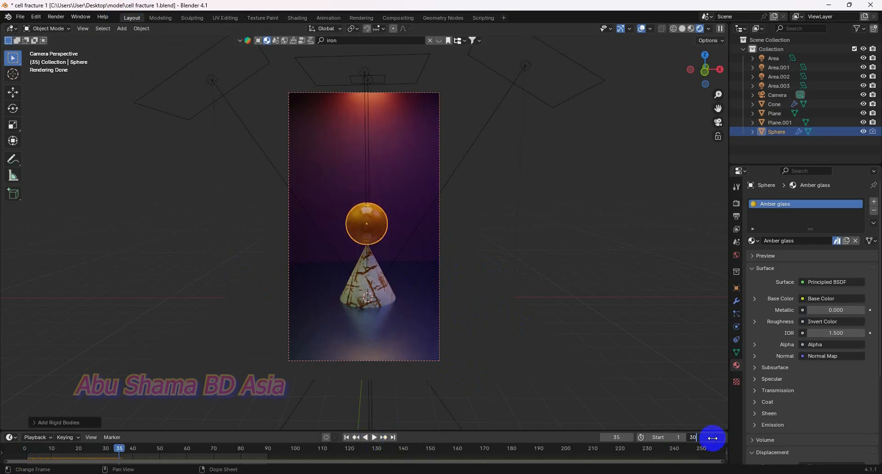
key(Return)
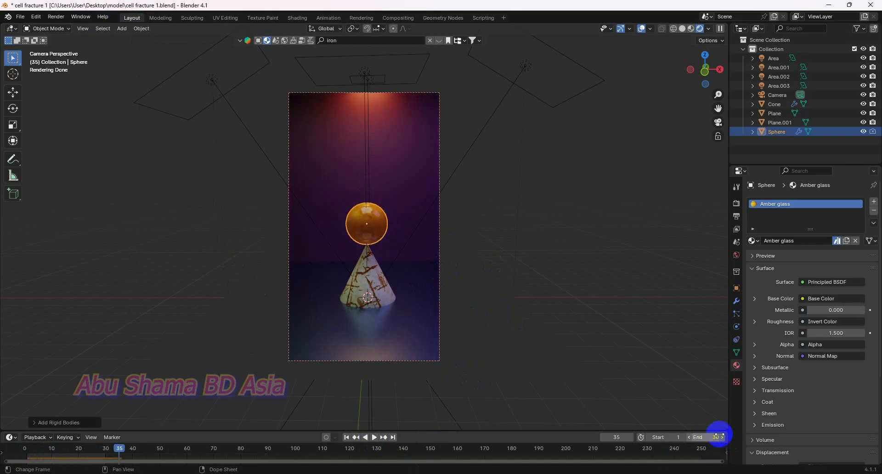
click(347, 438)
click(370, 437)
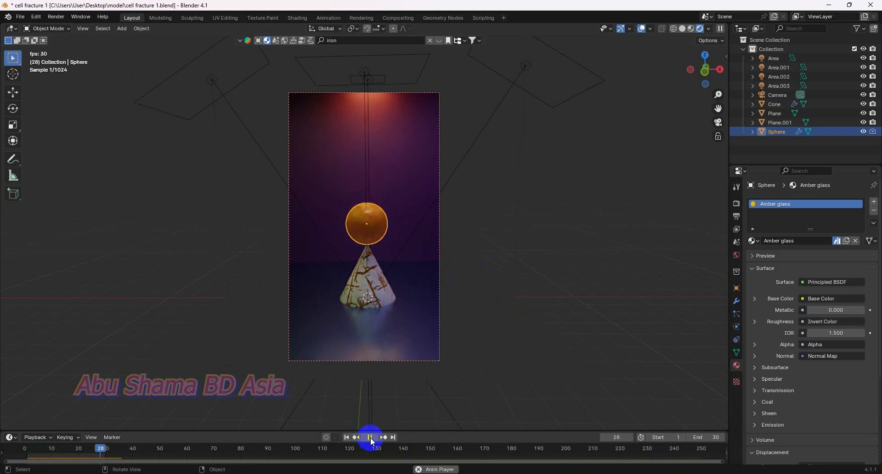
click(369, 437)
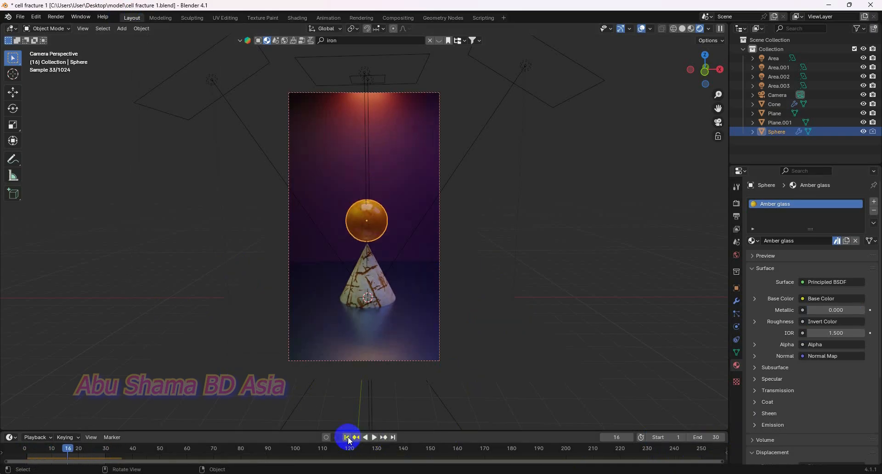
click(348, 438)
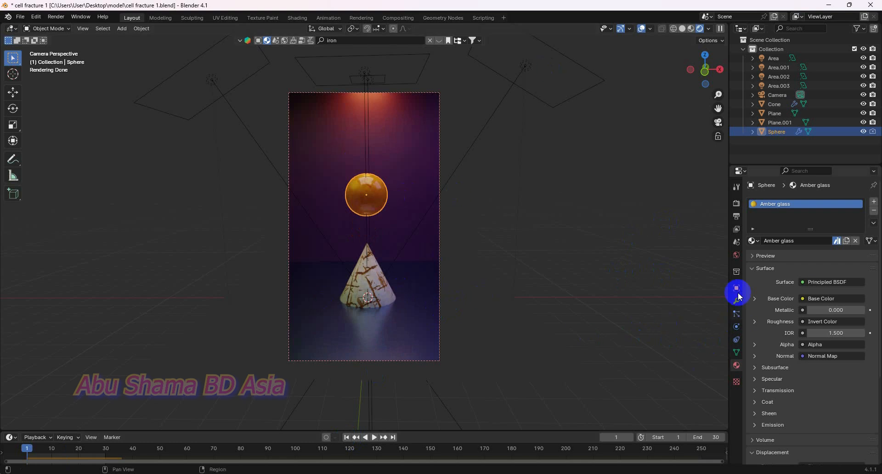
Step: Set the final render's max samples to 8, play the animation briefly and return to frame 1
click(737, 212)
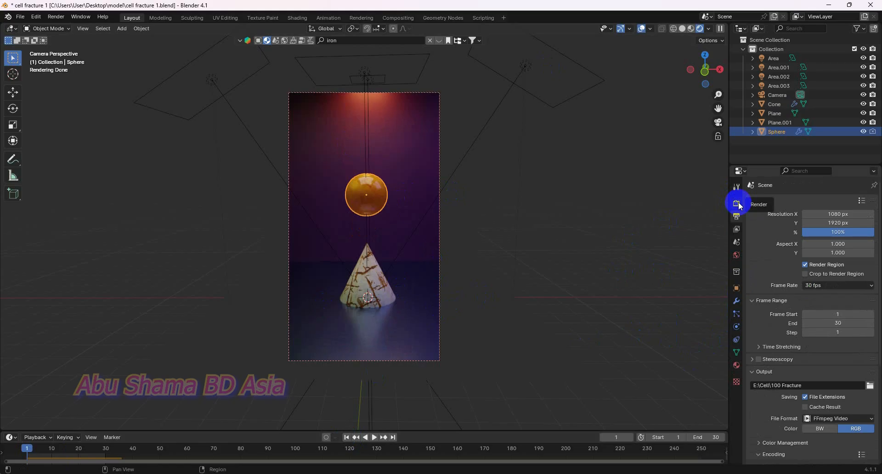
click(739, 206)
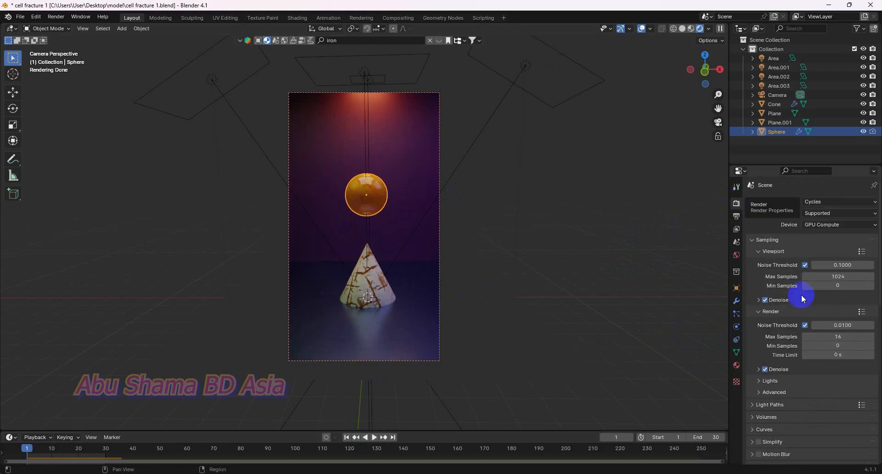
click(853, 339)
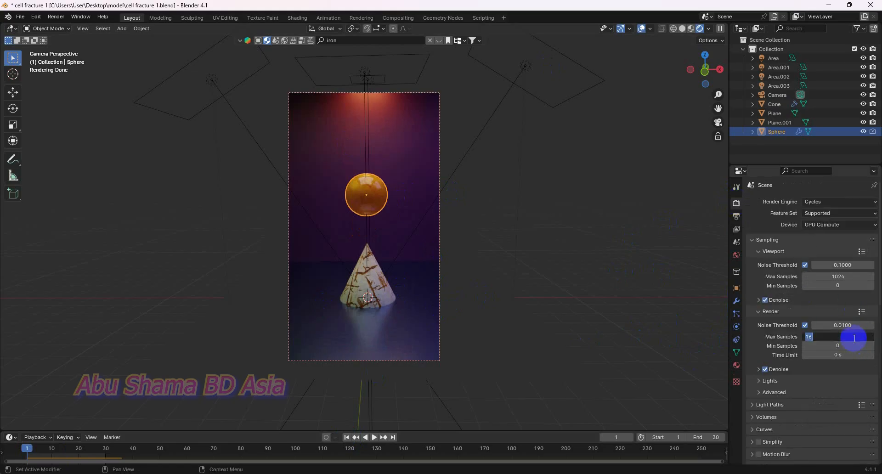
text(8)
key(Return)
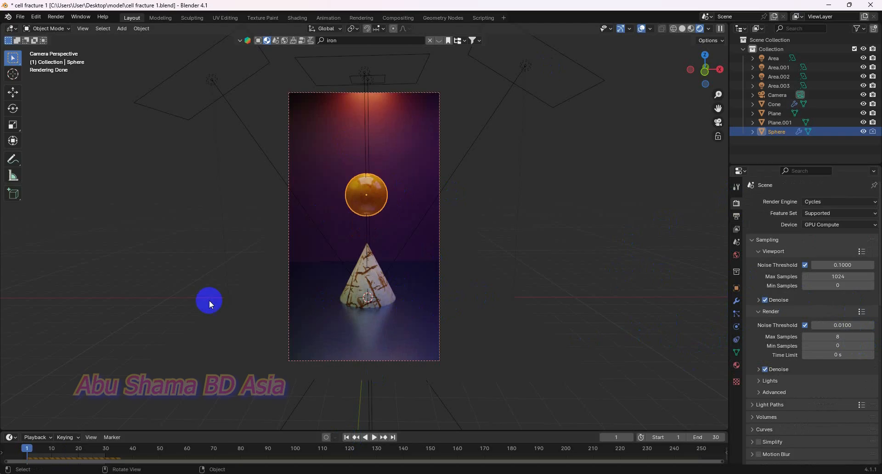
click(374, 439)
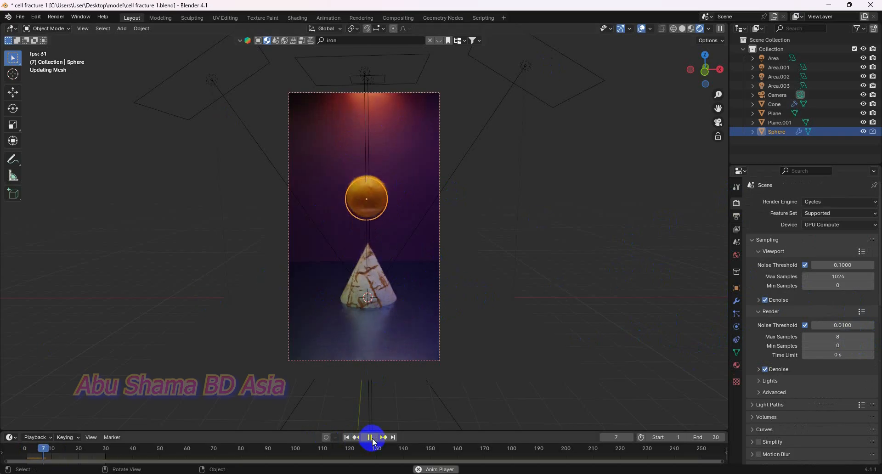
click(346, 438)
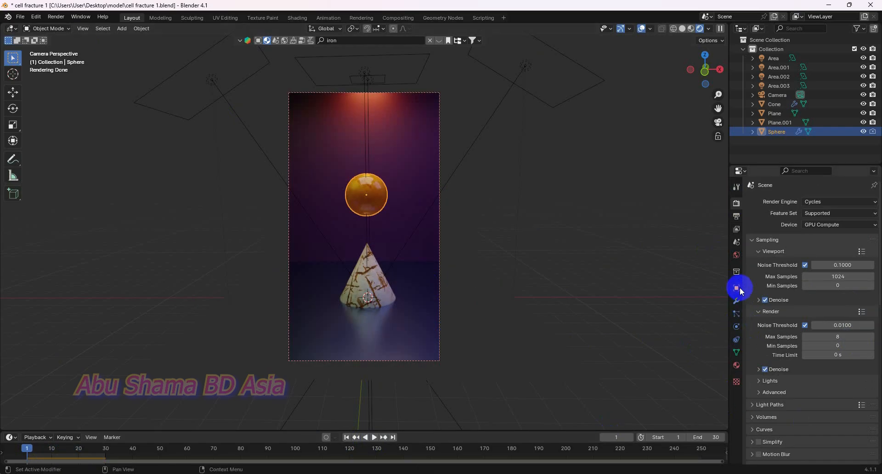
Step: Choose the existing video 1 Fracture0001-0030.mp4 in E:\Cell as the render output file
click(737, 220)
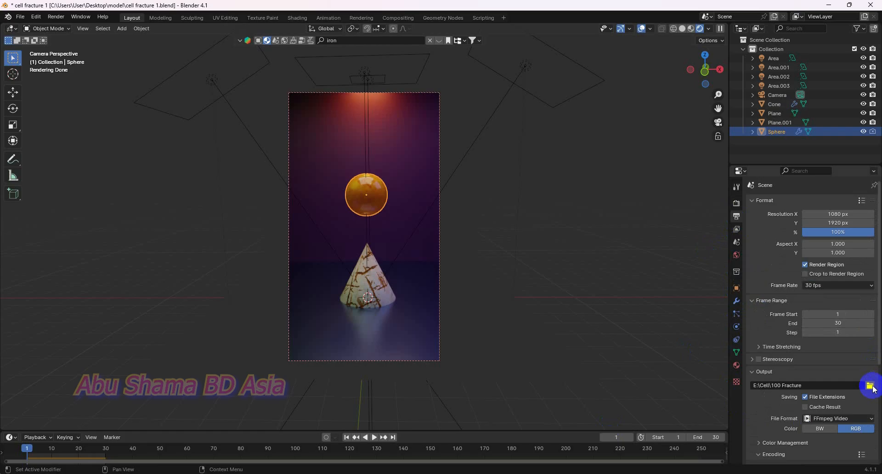
click(871, 387)
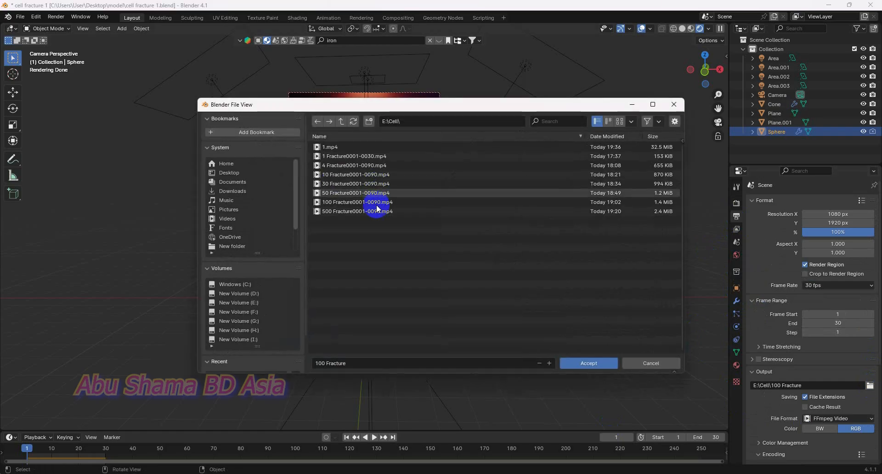
double_click(372, 156)
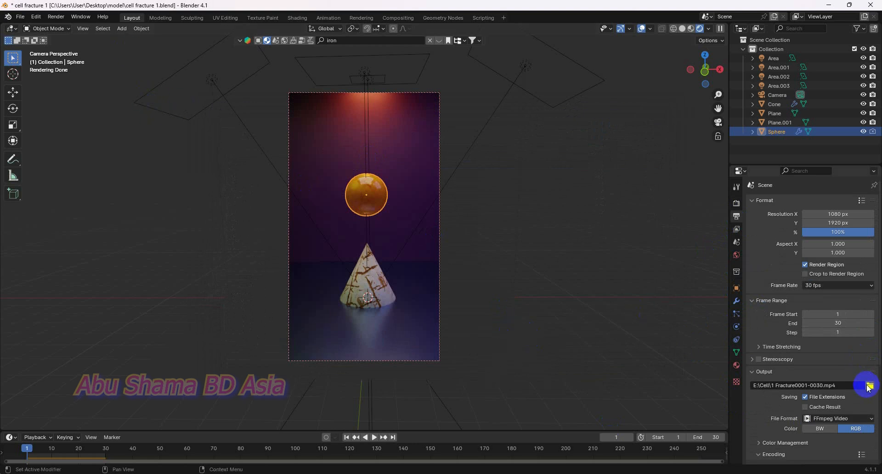
Step: Switch to File Explorer, delete all Fracture videos from E:\Cell except the video named 1, and close the window
click(308, 473)
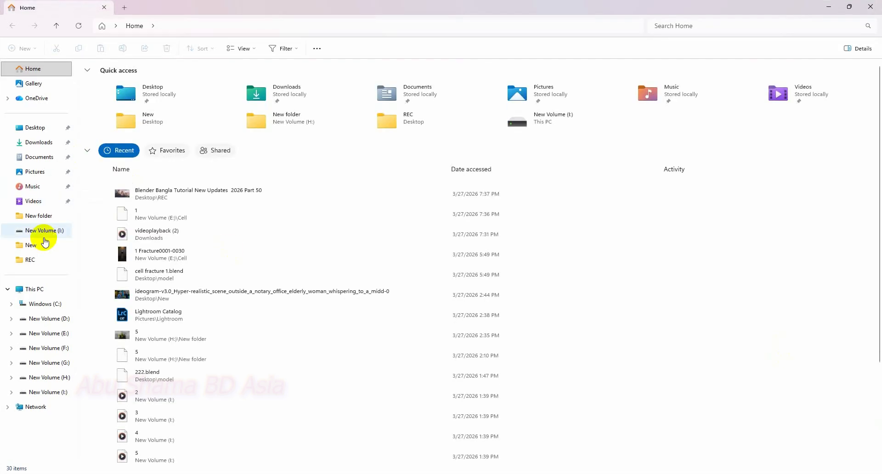
click(45, 333)
double_click(119, 83)
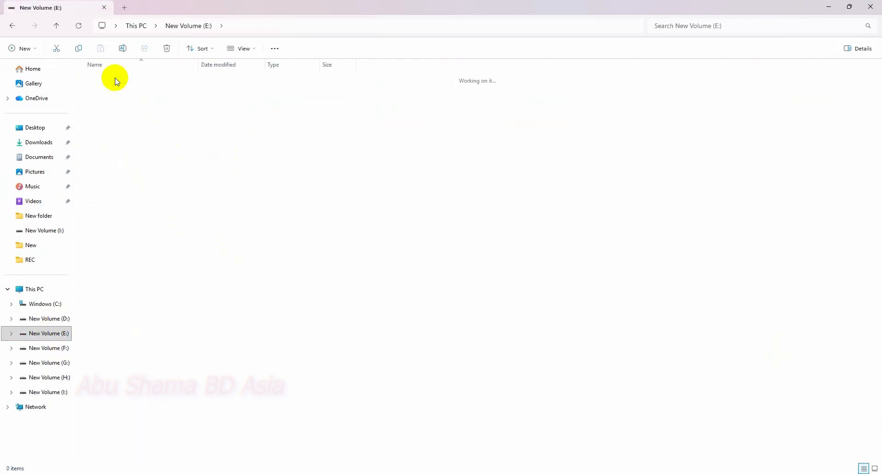
drag(517, 142, 216, 84)
click(168, 49)
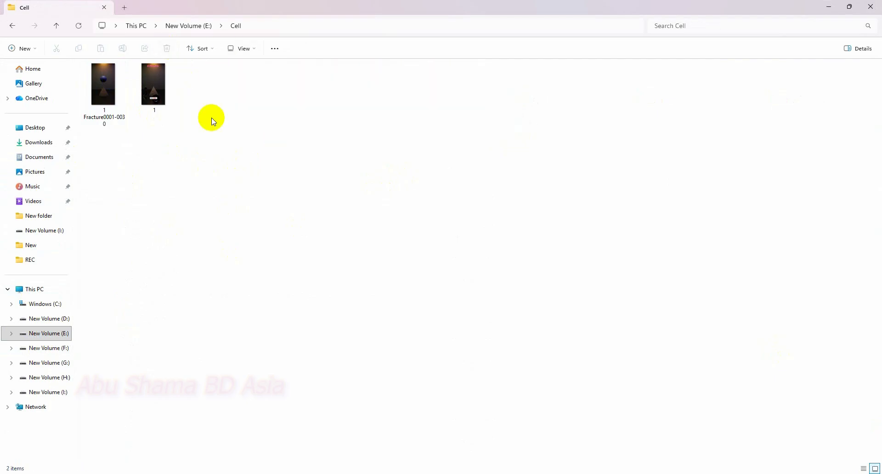
click(105, 116)
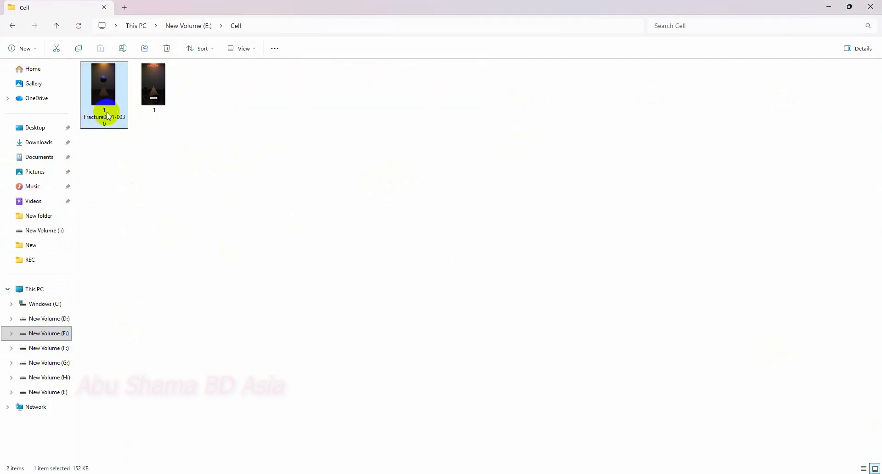
click(166, 49)
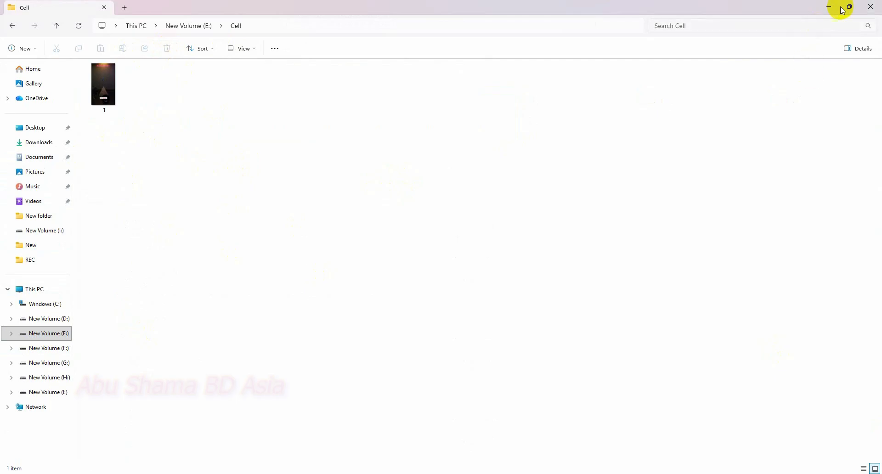
click(869, 7)
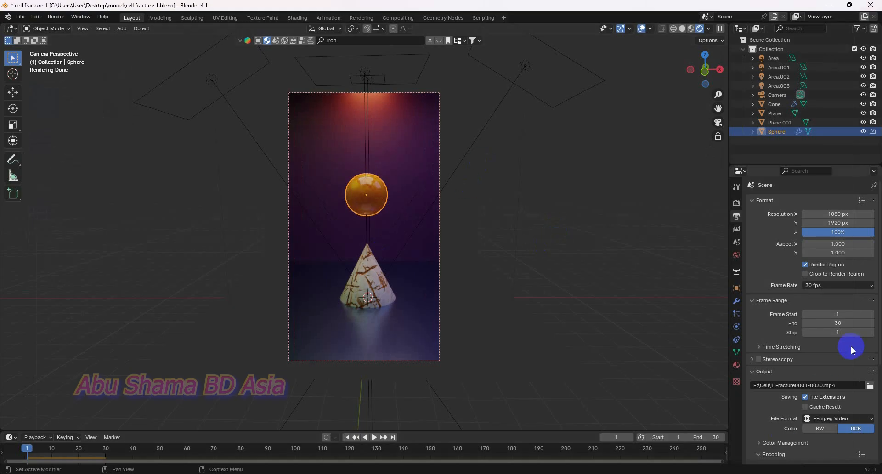
Step: Shorten the render output file name to "1 Fracture" in E:\Cell and accept it
click(869, 386)
click(388, 363)
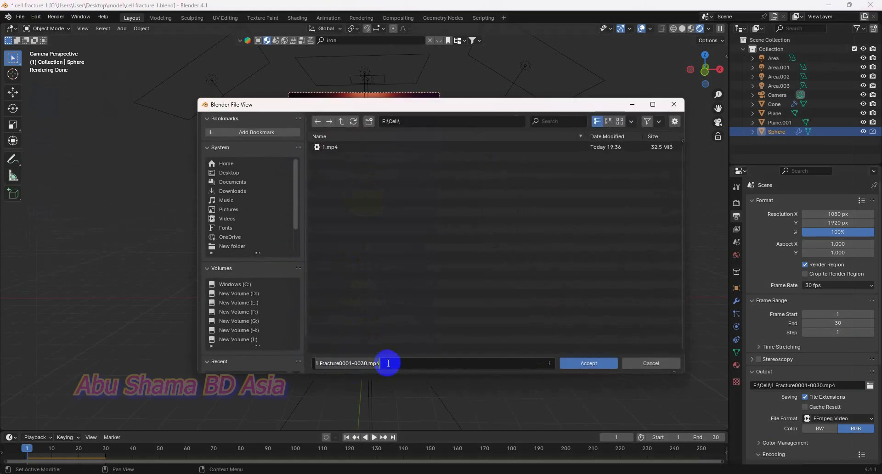
click(388, 363)
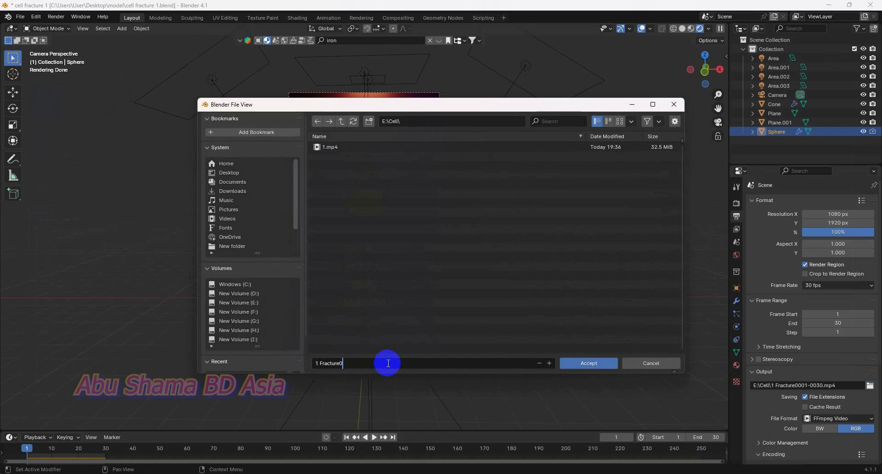
click(596, 364)
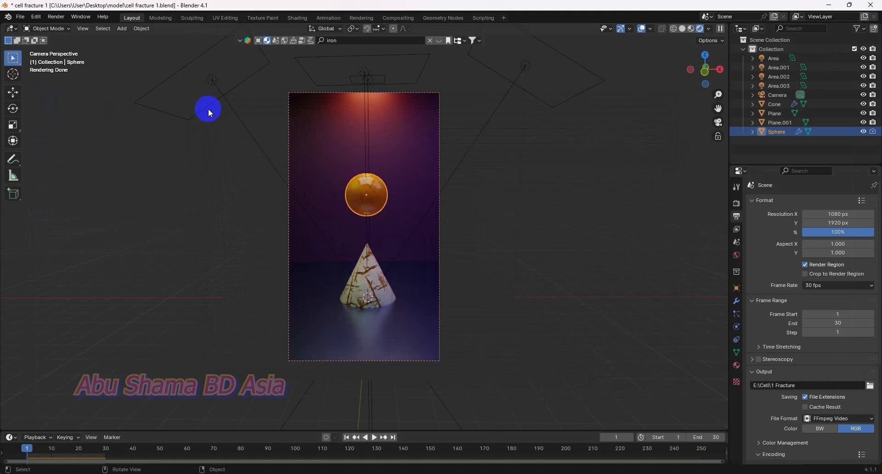
Step: Render the animation, watch it in the maximized render window and close that window
click(56, 17)
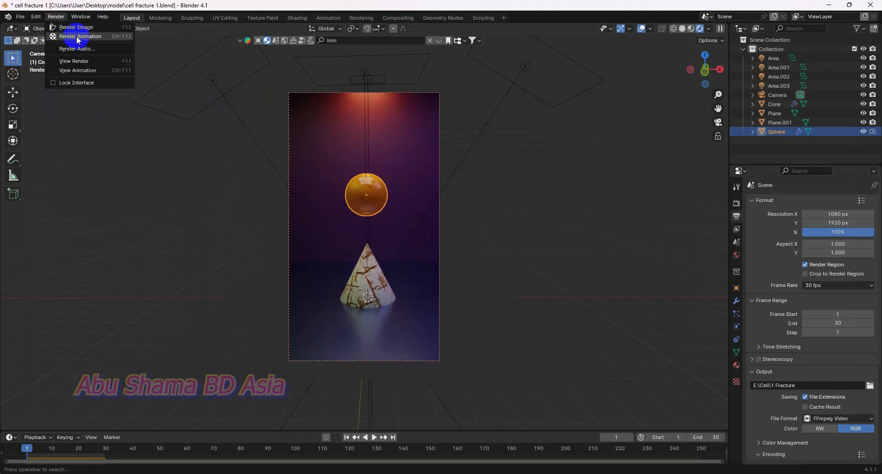
click(69, 29)
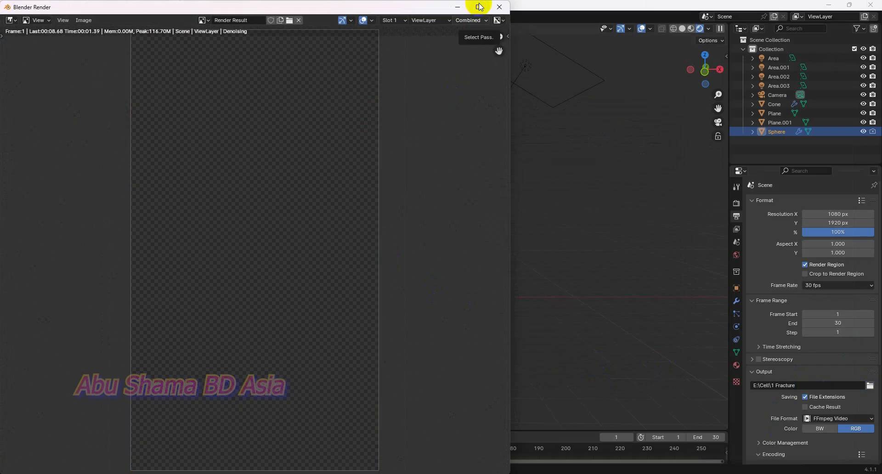
click(473, 8)
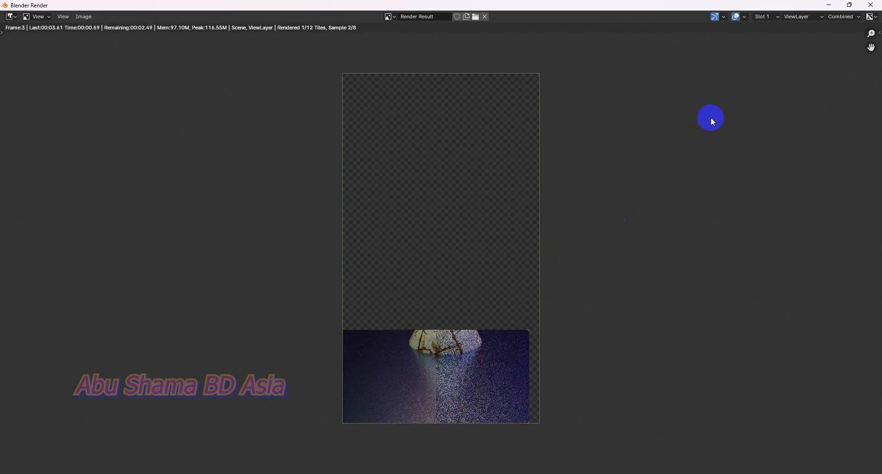
click(870, 5)
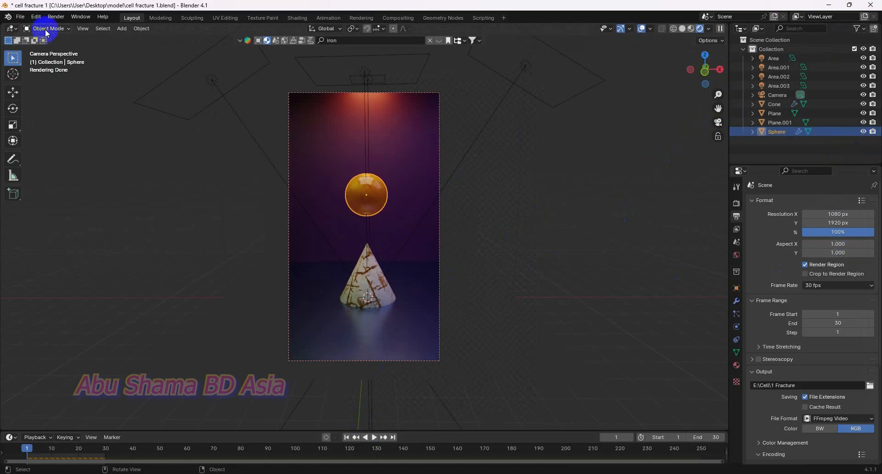
Step: Render the 30-frame animation again to the "1 Fracture" output and follow its progress with the whole frame in view
click(57, 16)
click(74, 37)
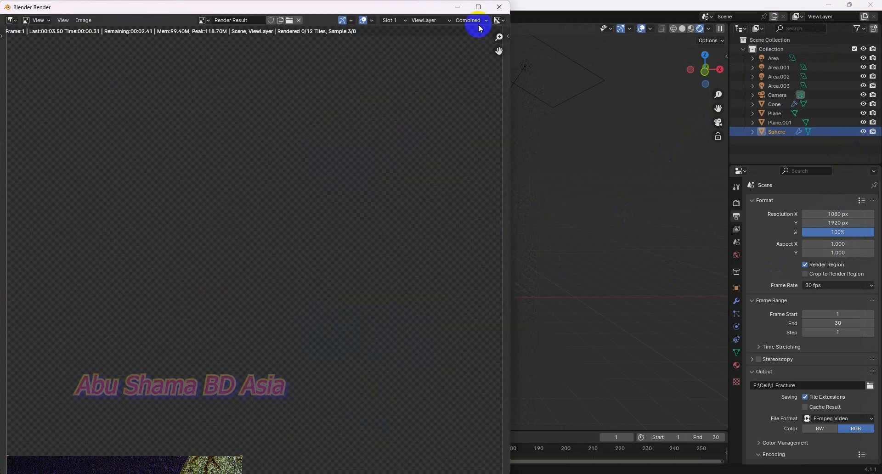
scroll(536, 222, down, 5)
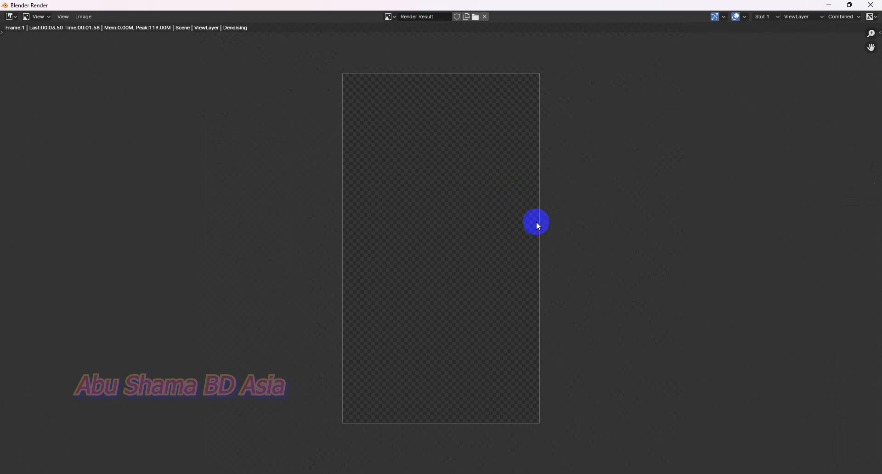
scroll(537, 222, up, 2)
scroll(537, 221, down, 1)
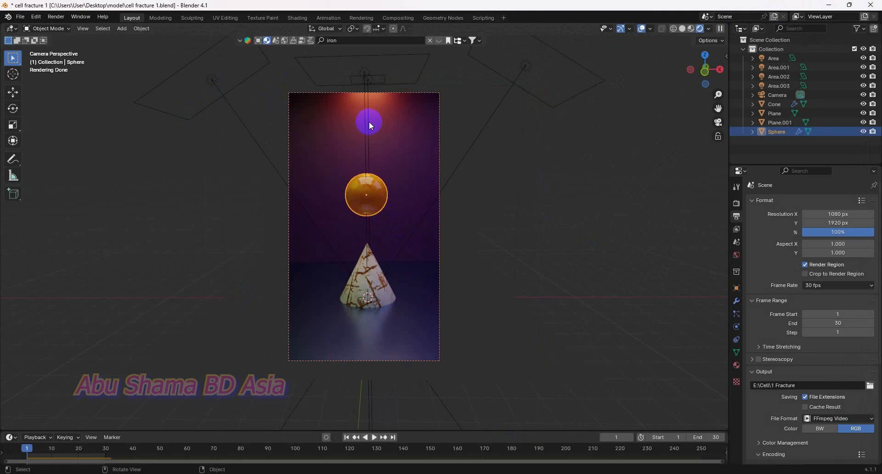
Step: Disable the sphere in renders and remove its rigid body
click(872, 132)
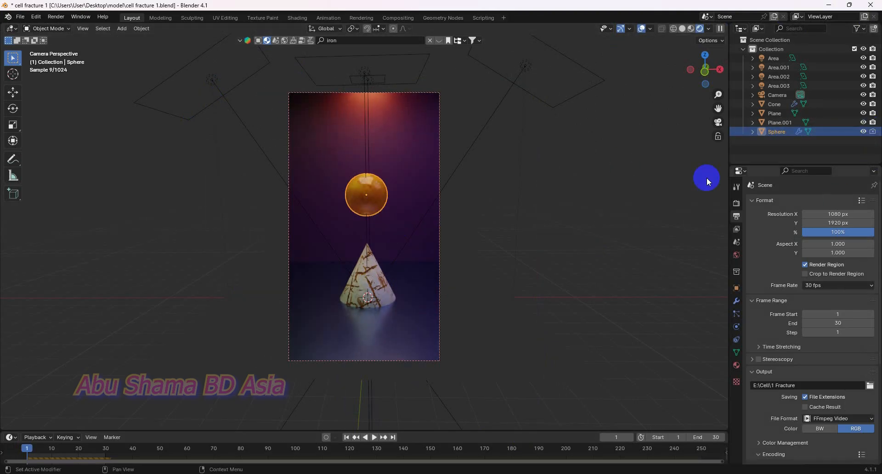
click(137, 31)
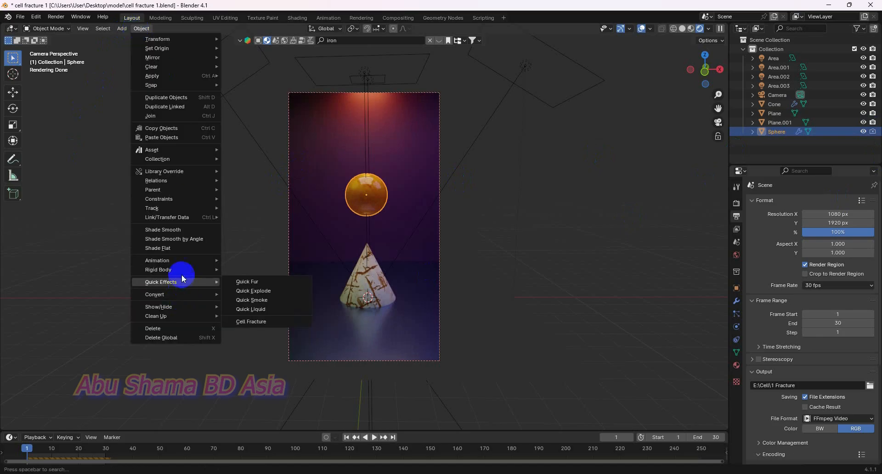
mouse_move(193, 274)
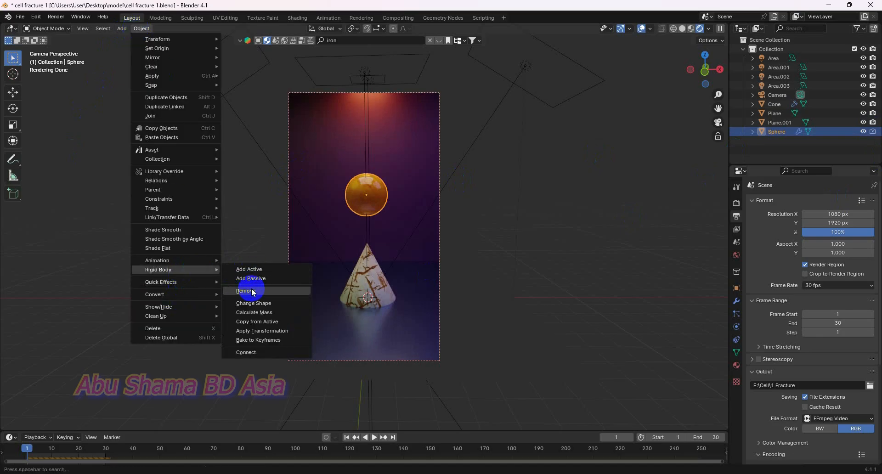
click(252, 291)
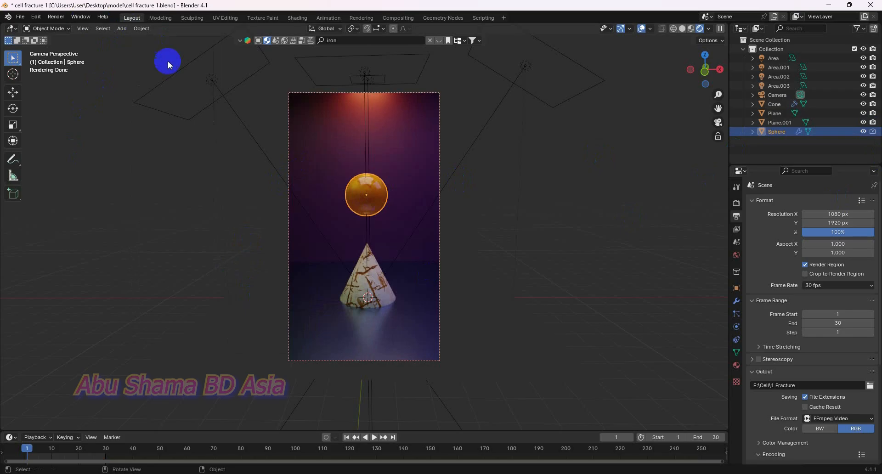
Step: Play the animation to check how the sphere behaves without physics, and return to the first frame
click(375, 440)
click(357, 440)
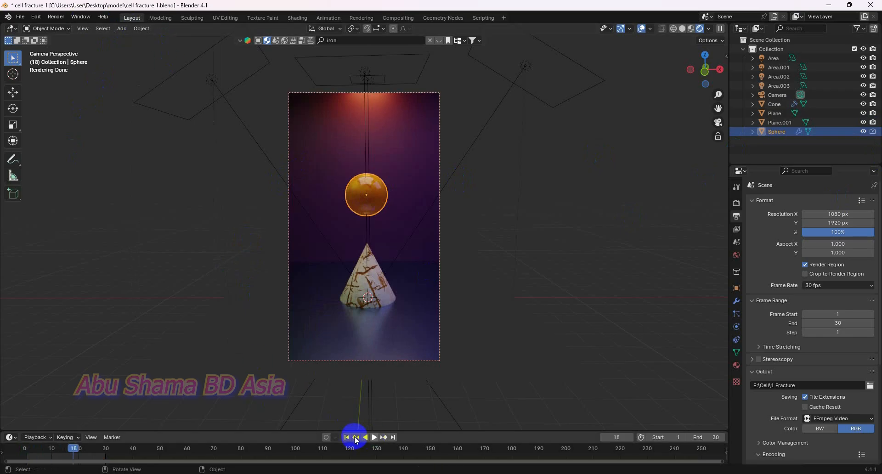
click(349, 440)
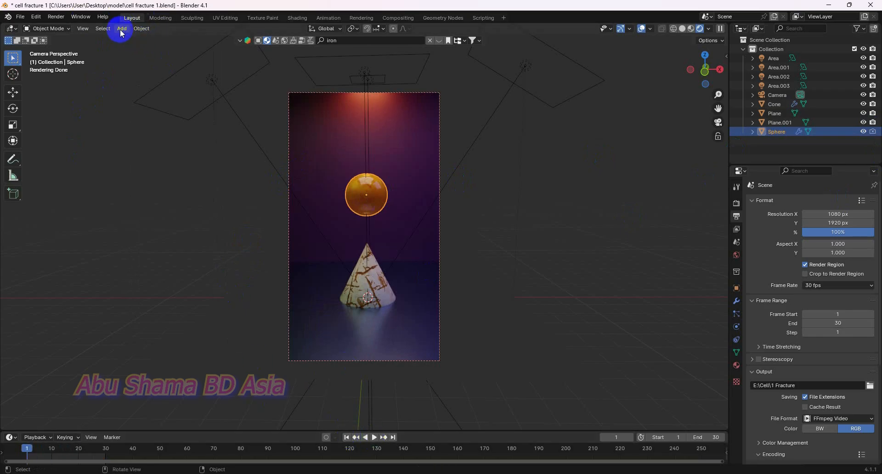
Step: Apply Cell Fracture to the sphere using its own particles as point source, with a source limit of 50
click(142, 29)
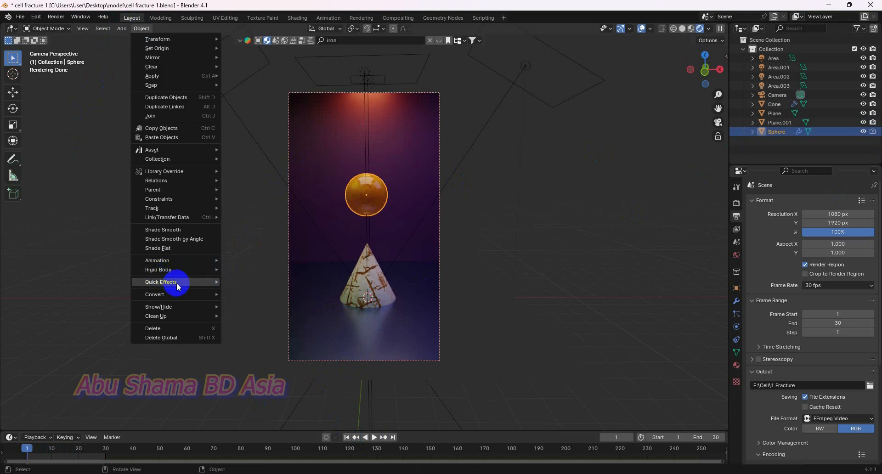
mouse_move(176, 282)
click(253, 322)
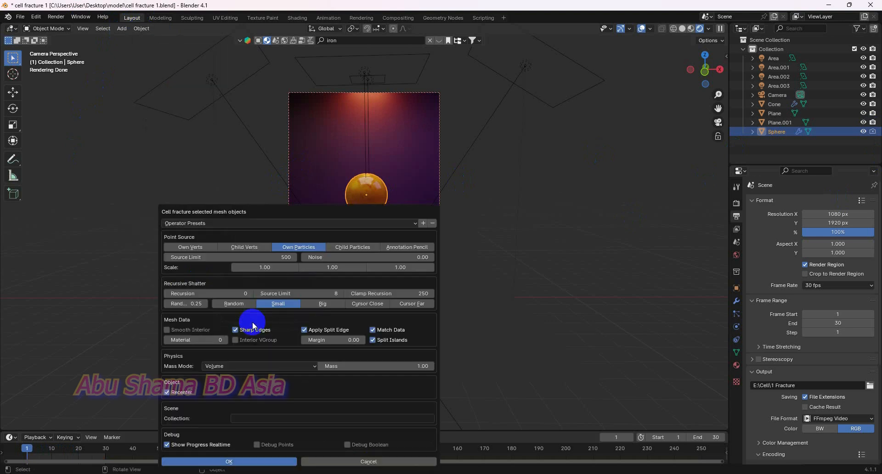
click(285, 256)
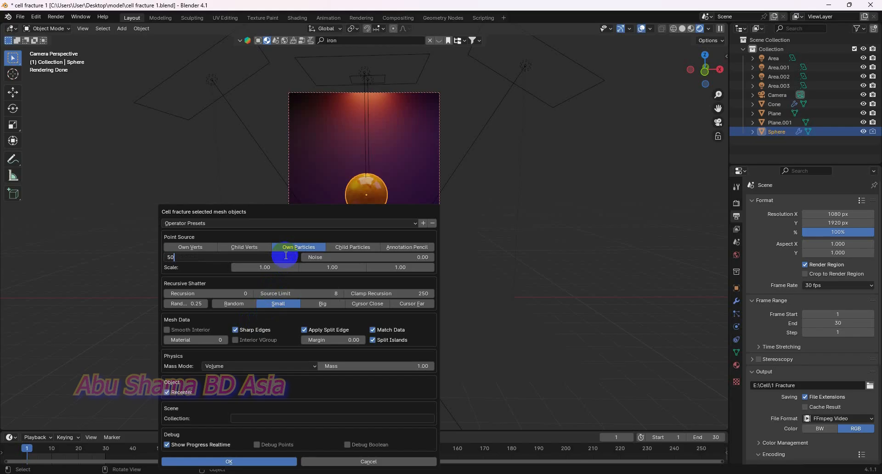
key(Return)
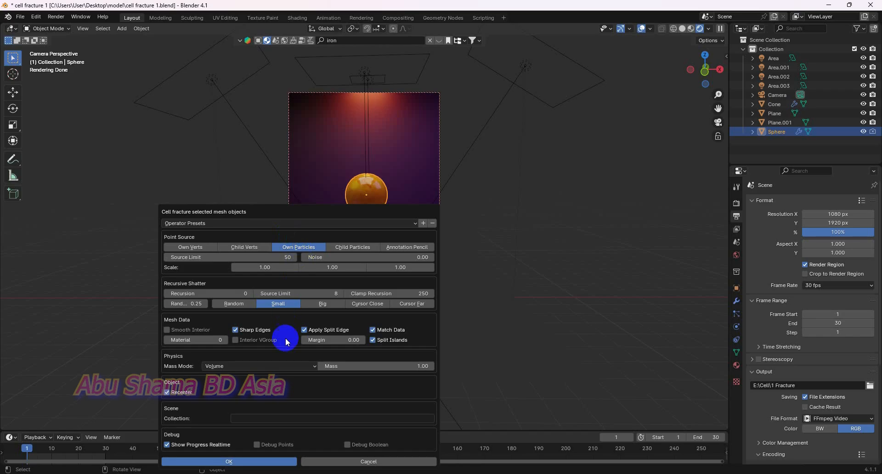
click(283, 461)
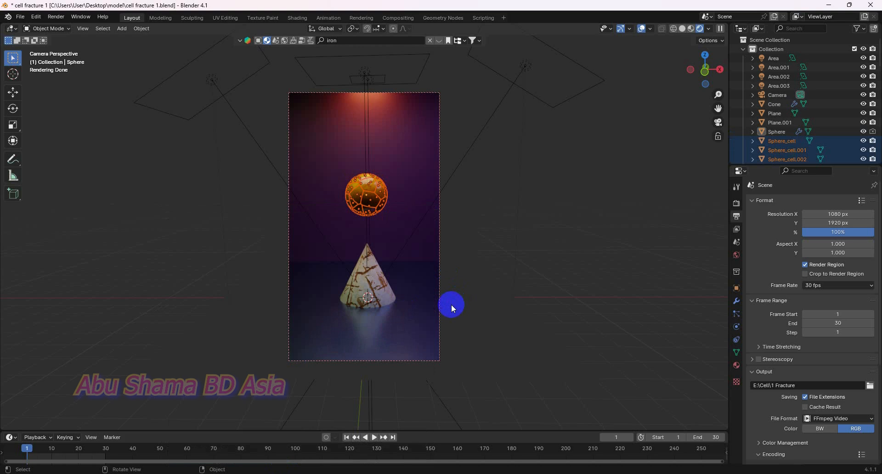
Step: Hide the original sphere in the viewport and add active rigid bodies to all of its fractured cells
click(863, 132)
middle_drag(502, 216, 595, 233)
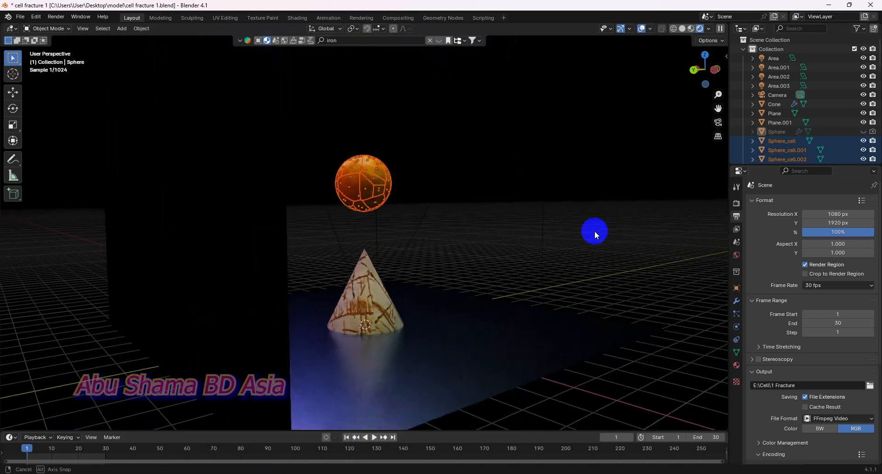
drag(413, 142, 334, 219)
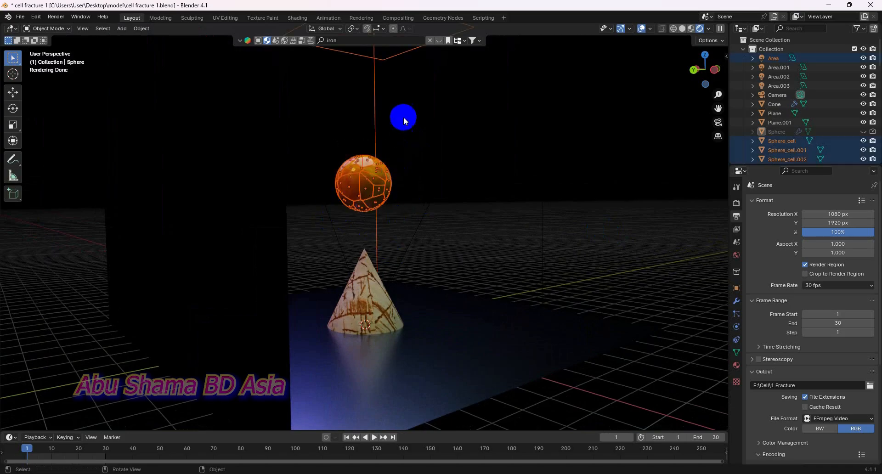
drag(404, 106, 341, 129)
middle_drag(494, 285, 329, 290)
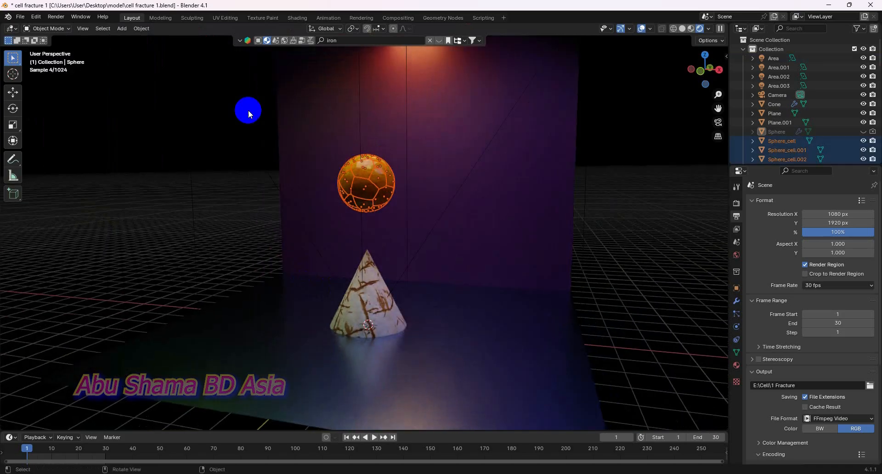
click(148, 30)
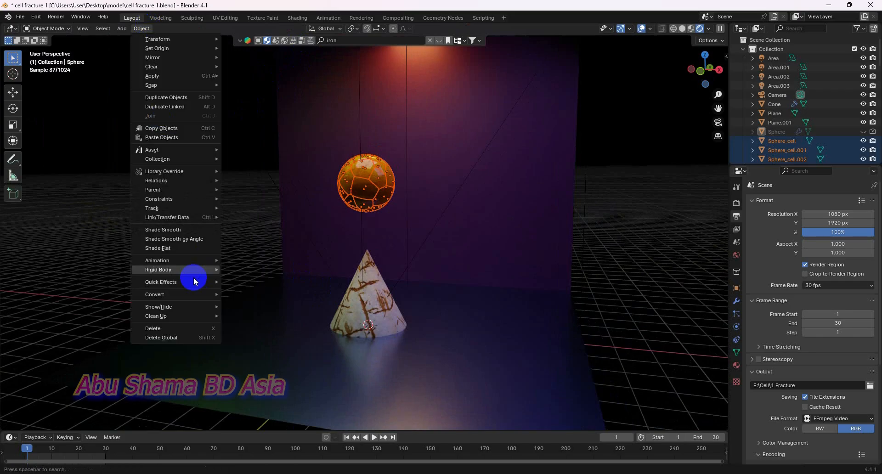
mouse_move(187, 269)
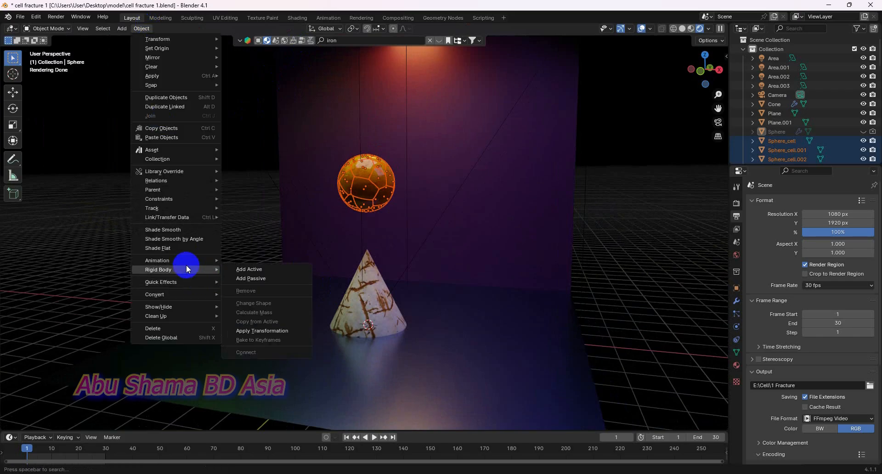
click(255, 270)
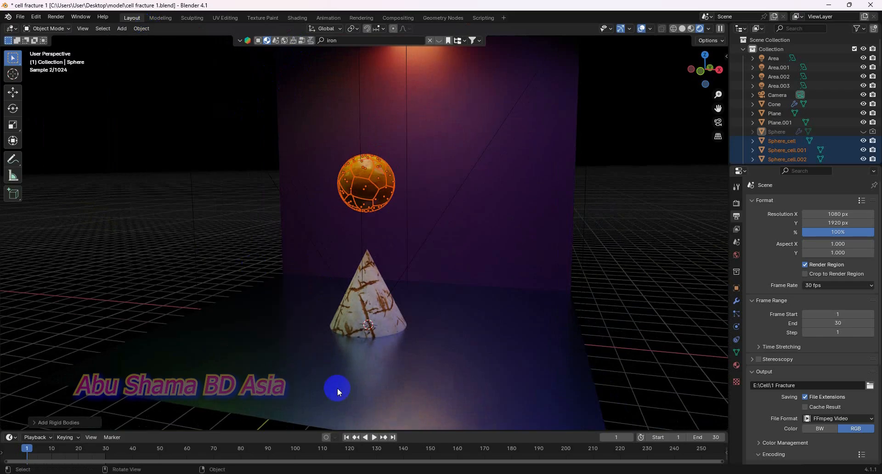
Step: Set the animation's end frame to 90 while playing the shatter simulation, view it through the camera and return to the first frame
click(375, 437)
click(627, 249)
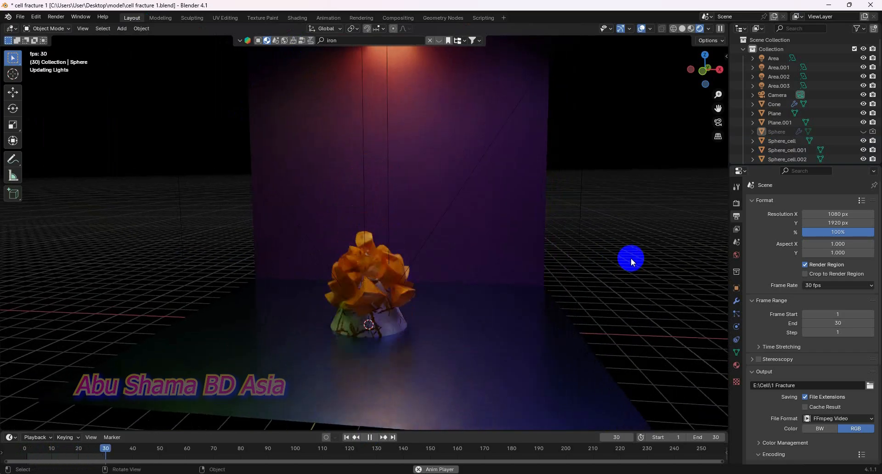
click(707, 436)
text(90)
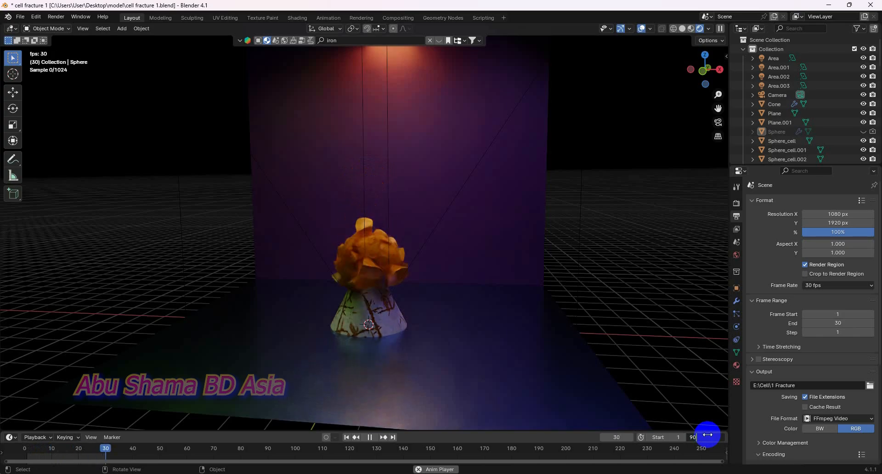
key(Return)
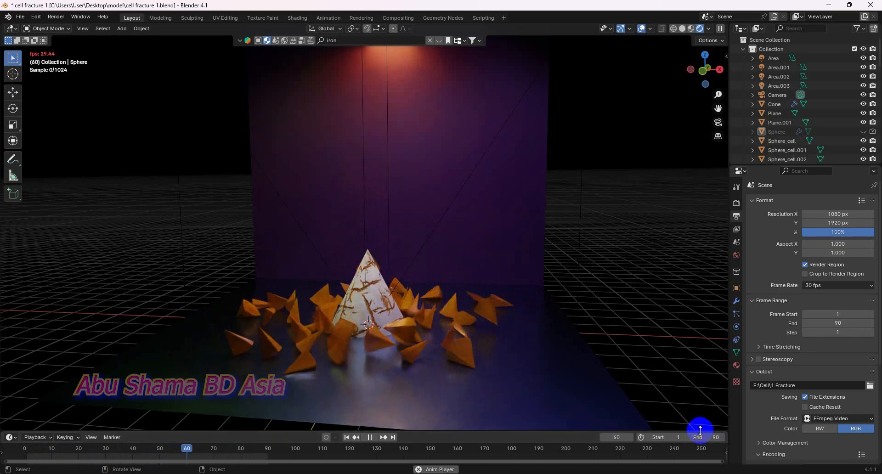
key(KP_0)
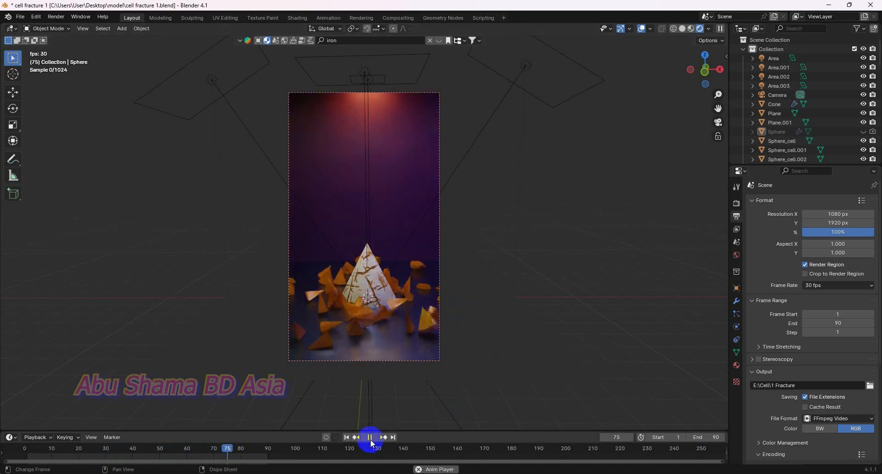
click(370, 437)
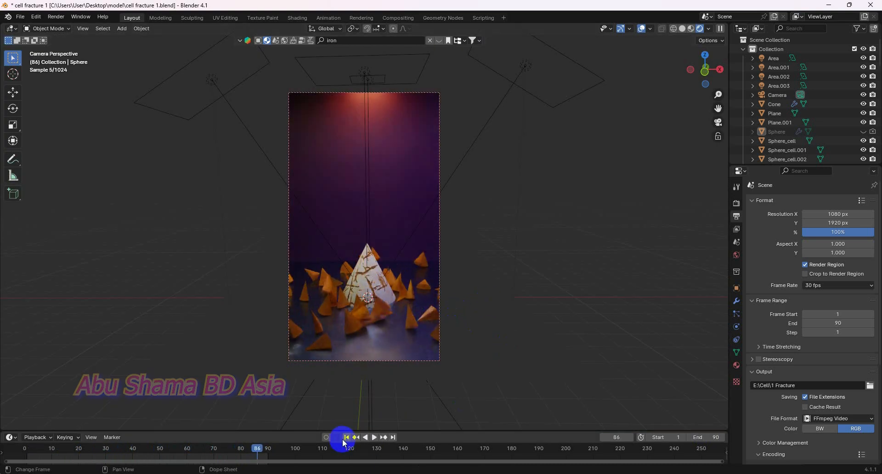
click(346, 438)
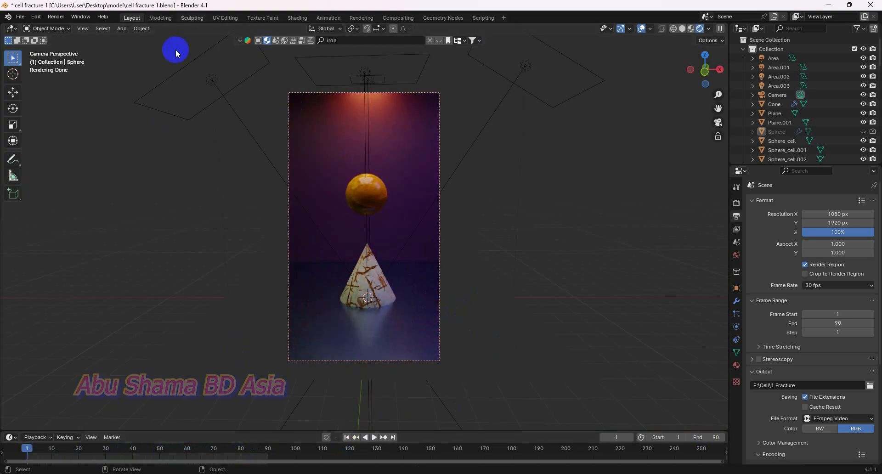
Step: Change the render output file name to "50 Fracture" in E:\Cell and accept it
click(870, 385)
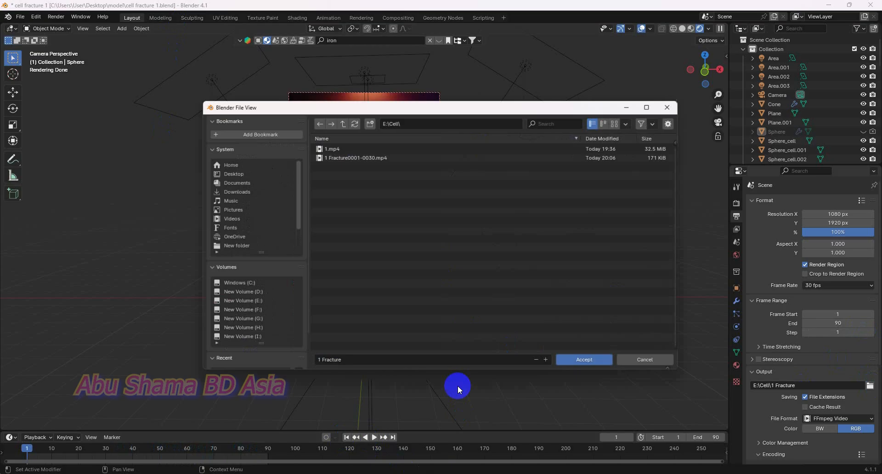
click(319, 365)
click(317, 363)
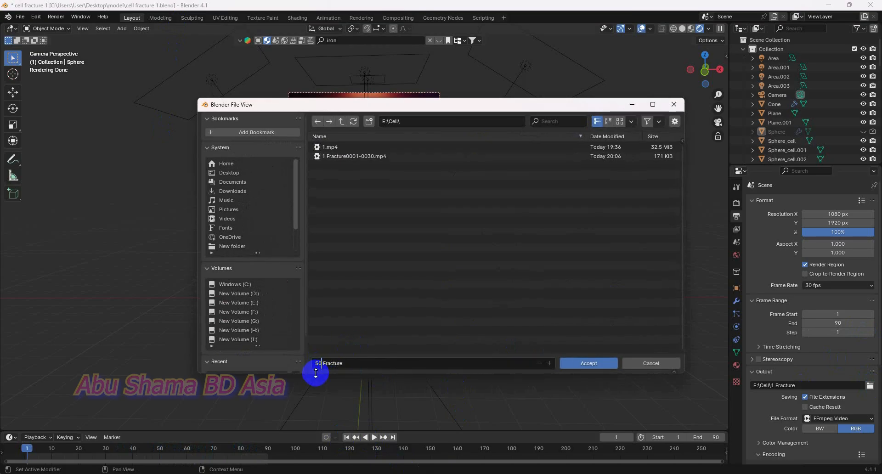
text(50)
click(586, 367)
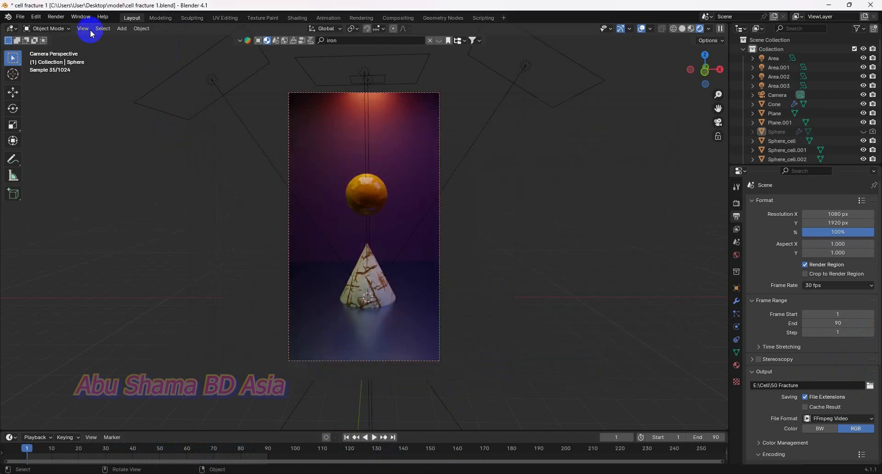
Step: Play back the shatter simulation in the camera view and return to frame 1
click(81, 17)
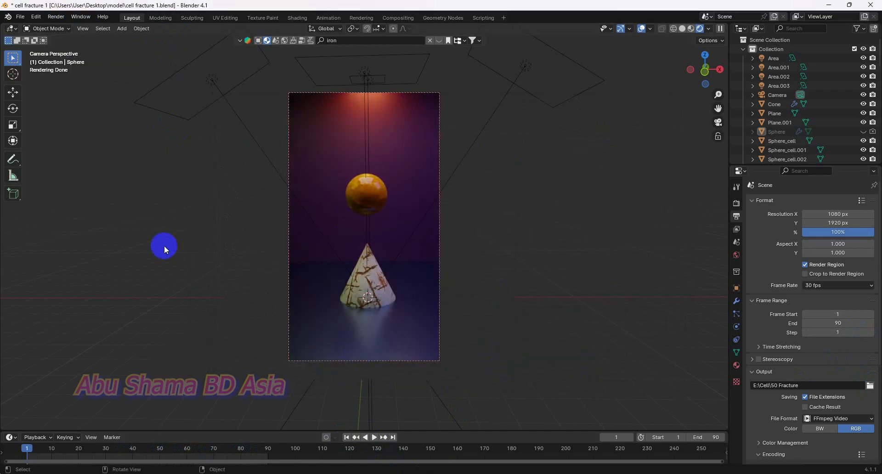
click(374, 437)
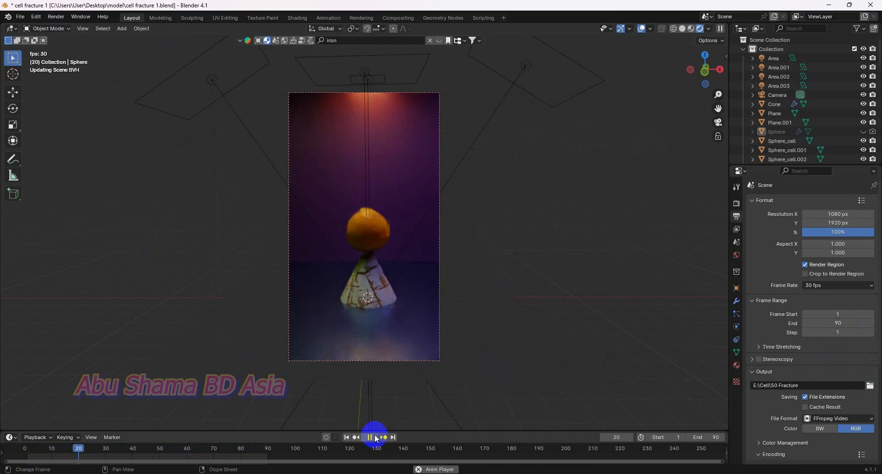
click(371, 437)
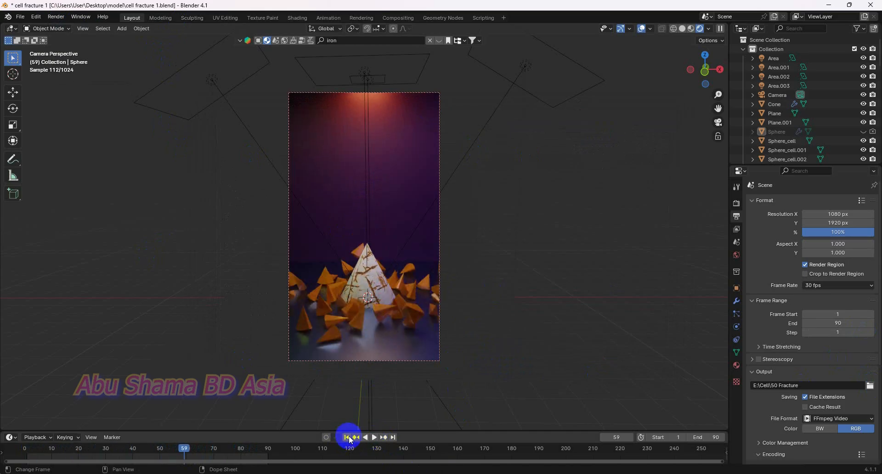
click(347, 438)
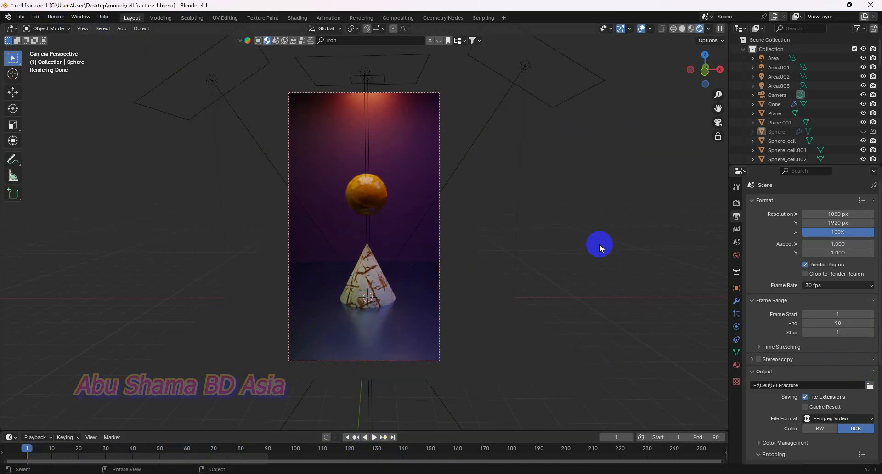
Step: Render the 50-piece shatter animation to video with the render window maximised, and close that window once frame 90 is rendered
click(54, 17)
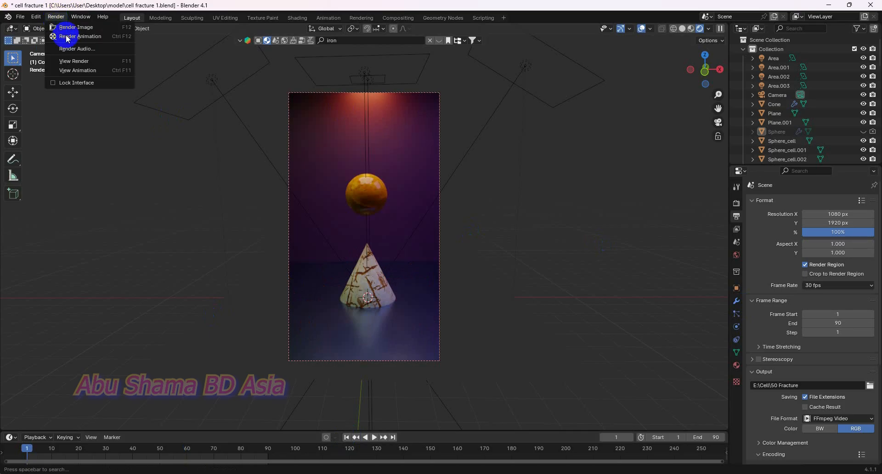
click(70, 28)
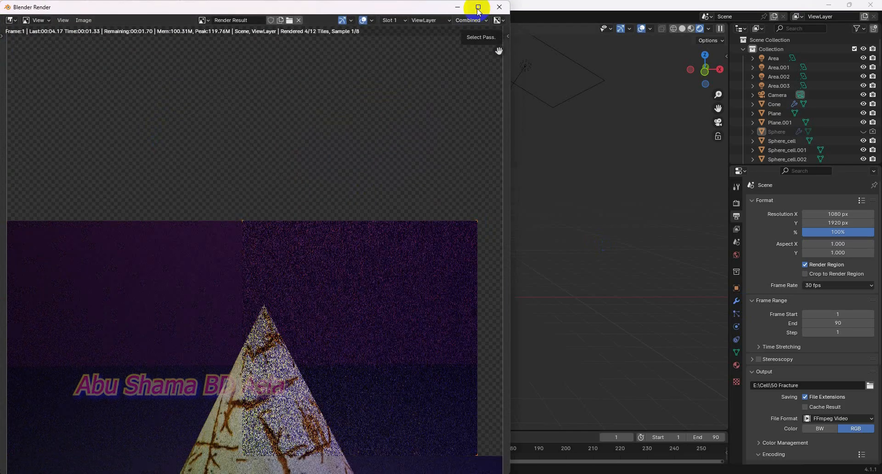
click(478, 7)
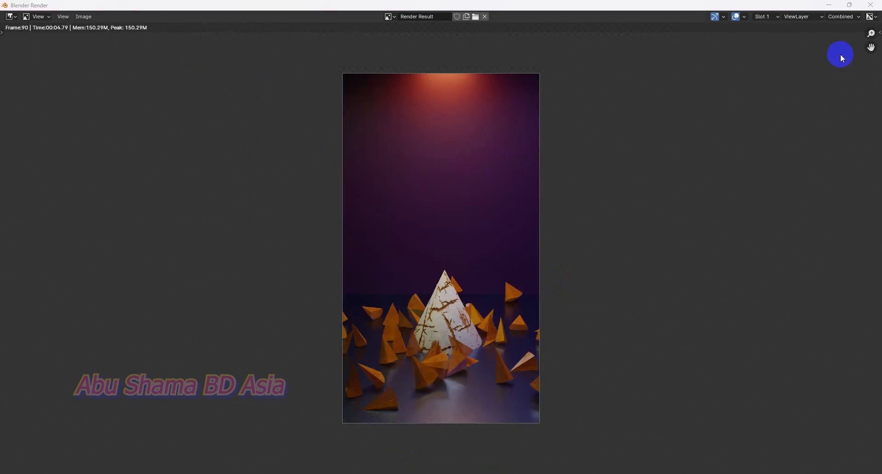
click(871, 4)
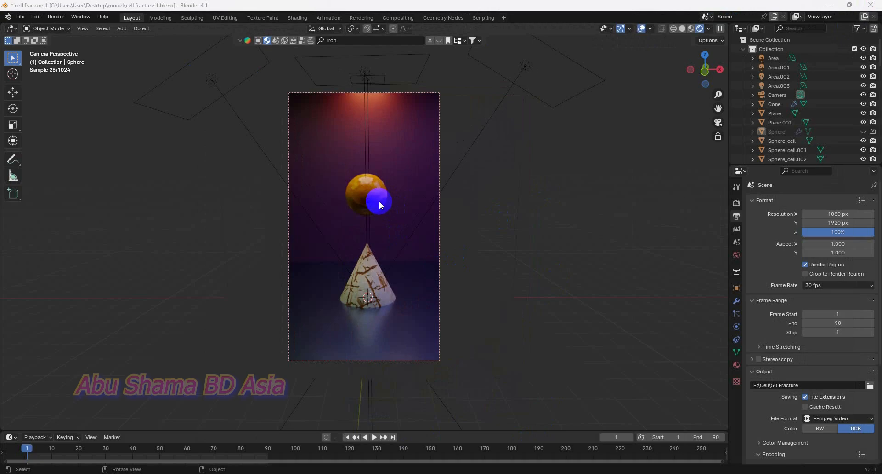
Step: Select all the fractured sphere cells, leaving out the area light, and delete them
middle_drag(388, 219, 547, 223)
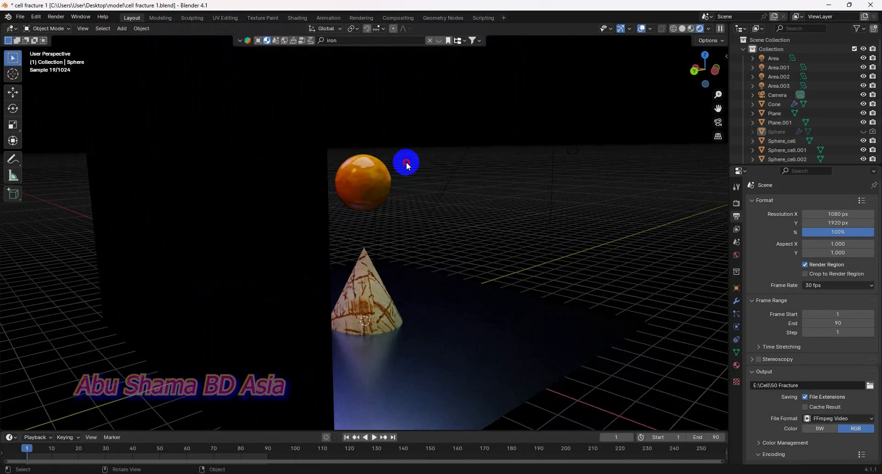
key(ctrl+b)
drag(408, 151, 335, 212)
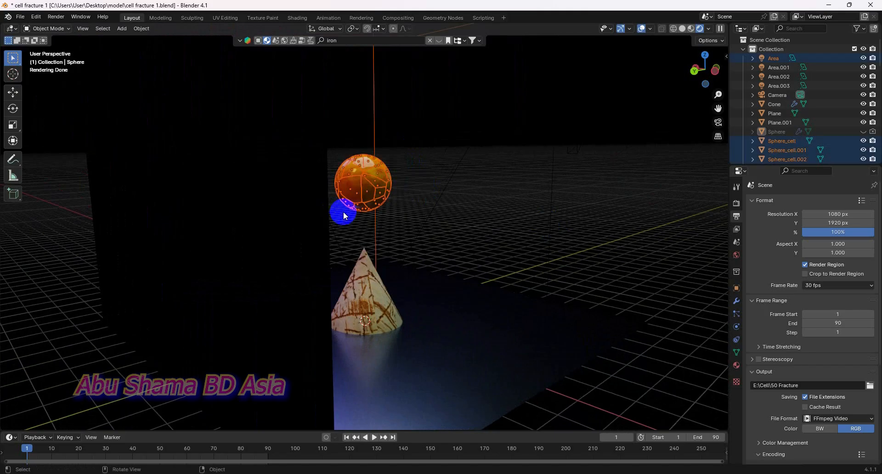
drag(402, 97, 363, 118)
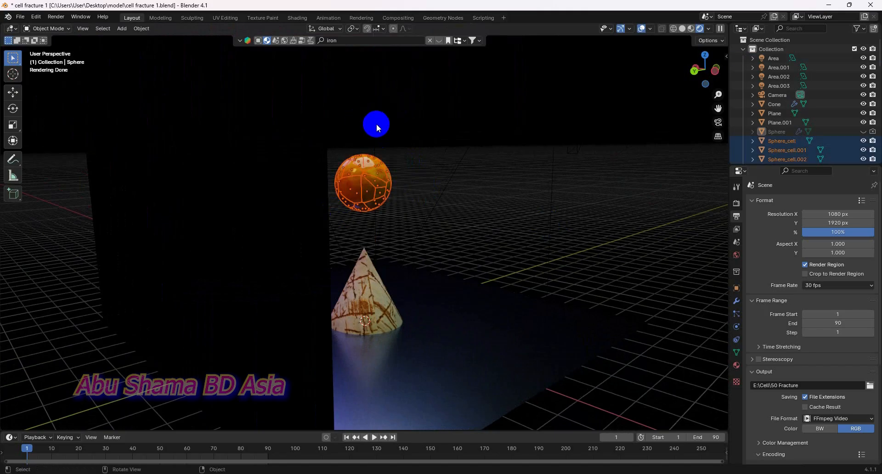
key(Delete)
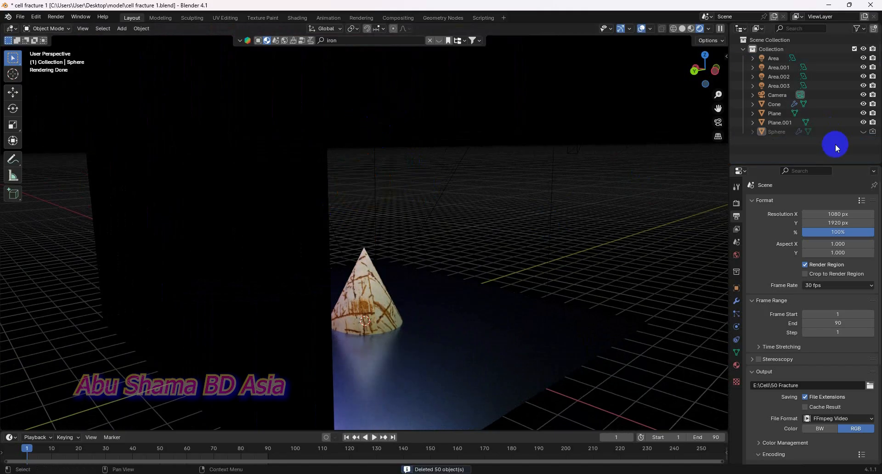
Step: Unhide the original sphere in the viewport and select it
click(863, 131)
middle_drag(510, 197, 386, 186)
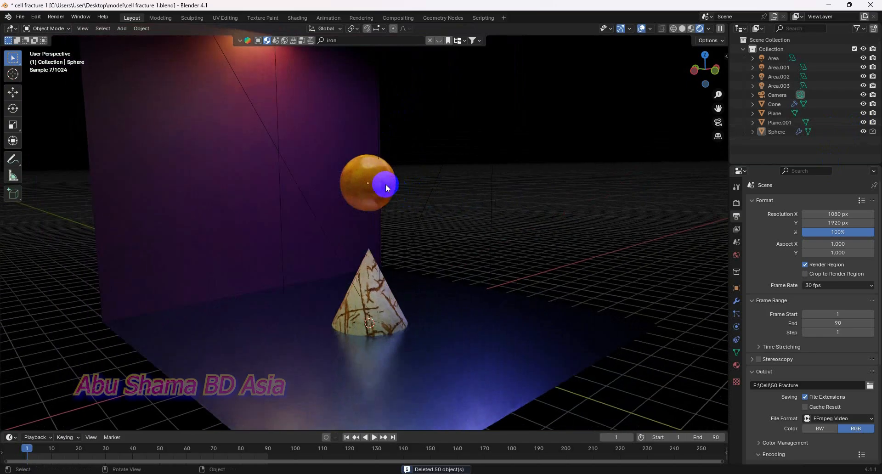
click(385, 185)
middle_drag(461, 216, 405, 197)
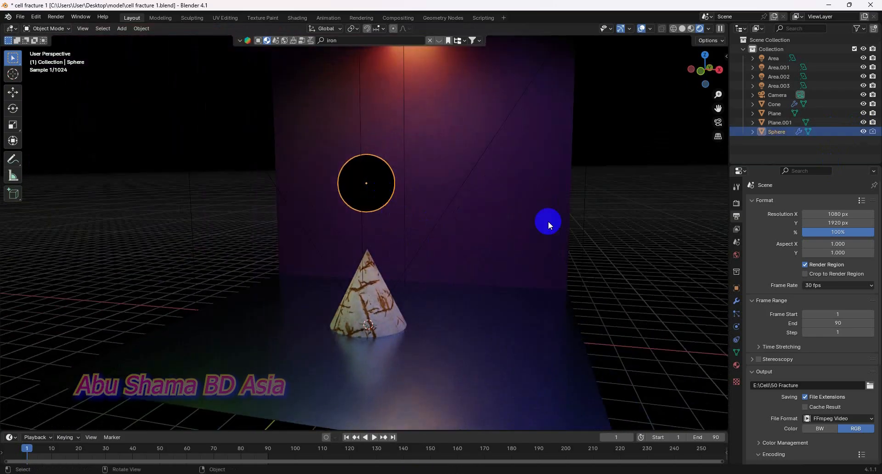
click(628, 228)
middle_drag(422, 226, 442, 231)
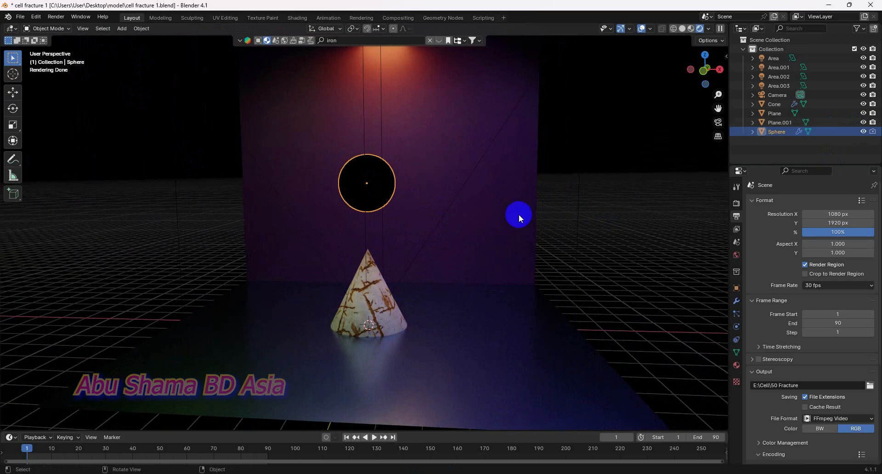
Step: Run Cell Fracture on the sphere from its own particles with a source limit of 100
click(141, 29)
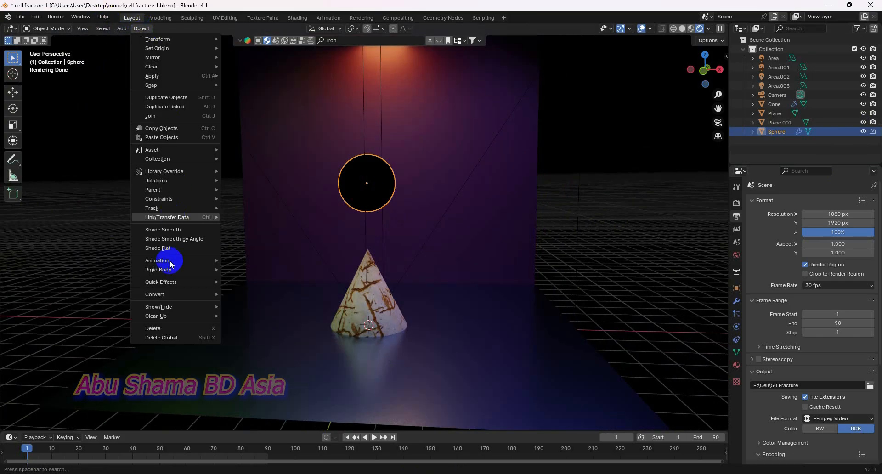
mouse_move(170, 275)
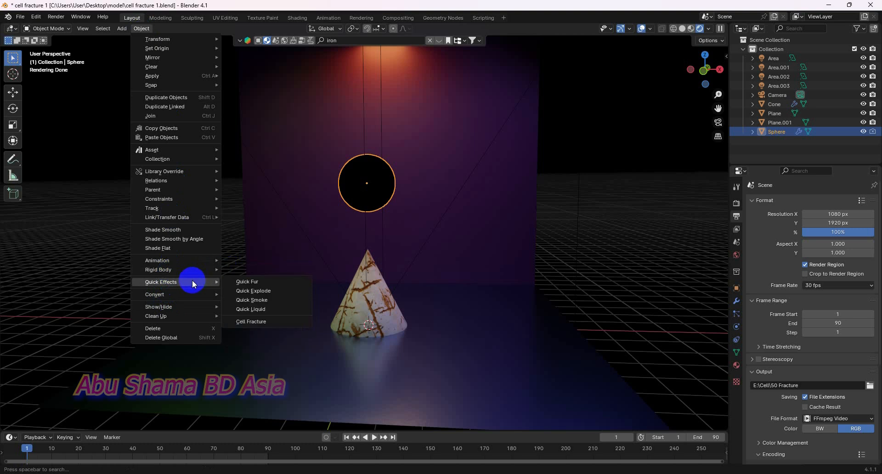
click(260, 322)
click(295, 258)
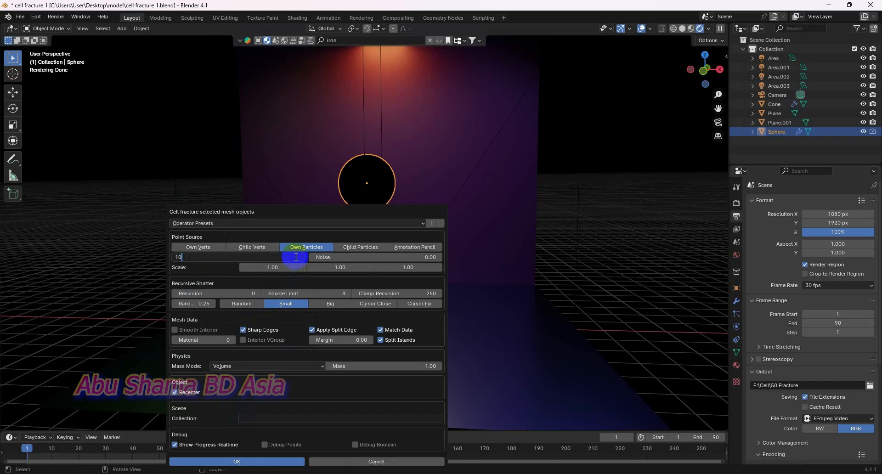
key(Return)
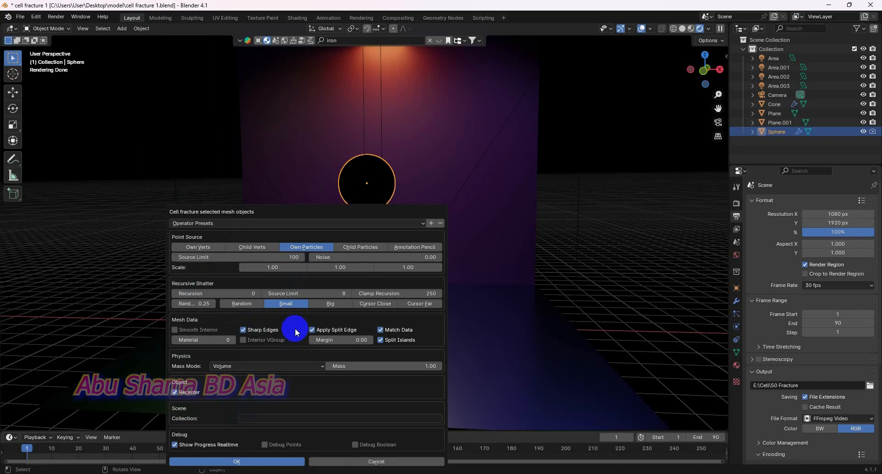
click(238, 462)
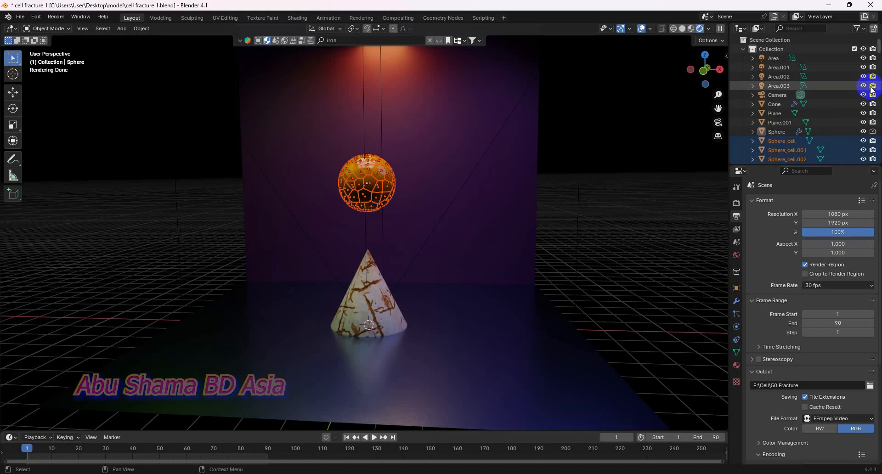
Step: Hide the original sphere and add active rigid bodies to all the new cells, excluding the area light from the selection
click(863, 132)
middle_drag(448, 262, 600, 256)
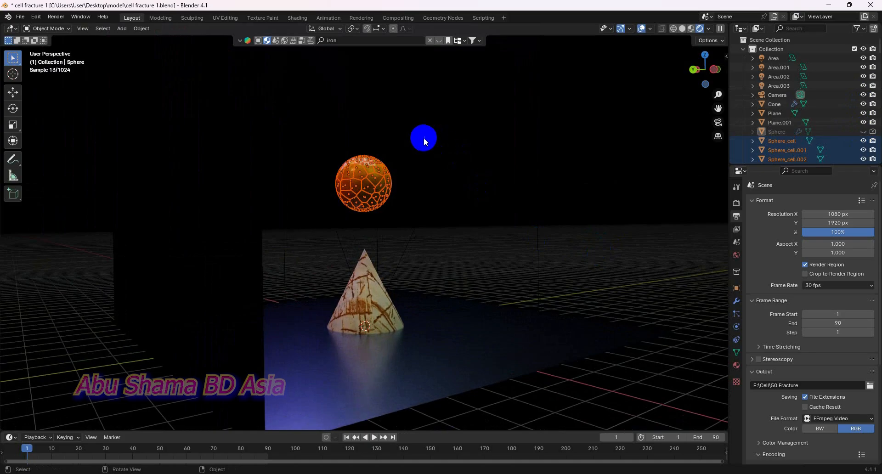
key(ctrl+b)
drag(415, 139, 332, 216)
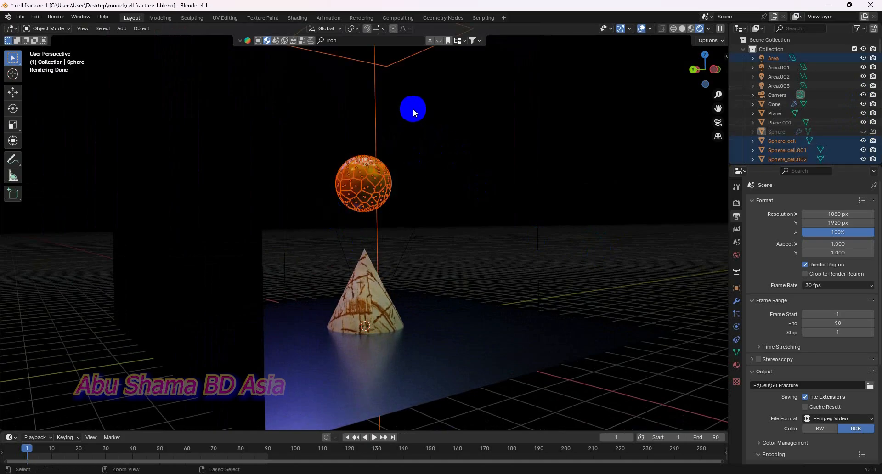
ctrl+drag(413, 110, 368, 117)
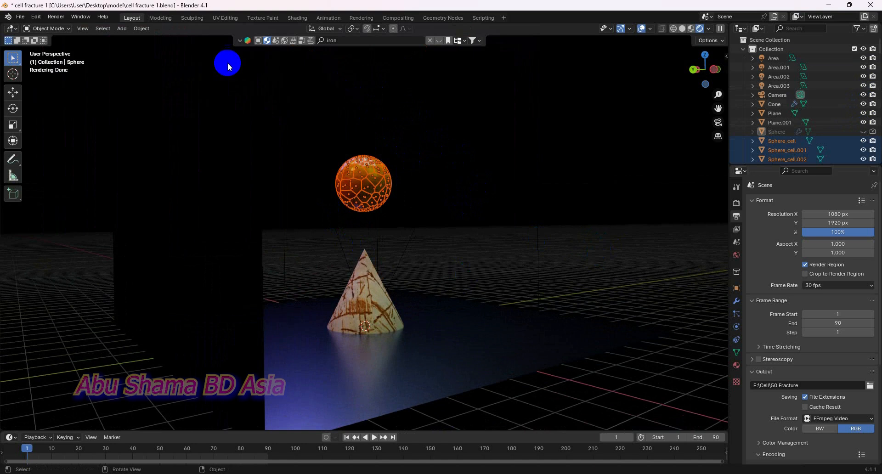
click(142, 28)
mouse_move(173, 270)
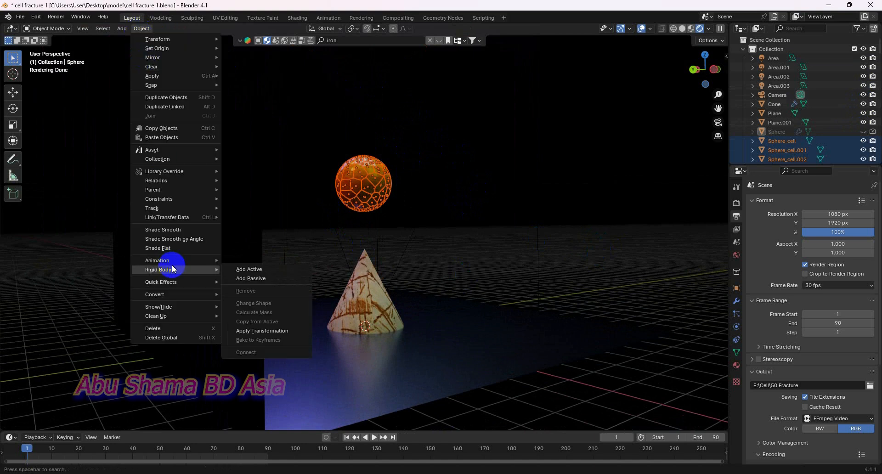
click(245, 272)
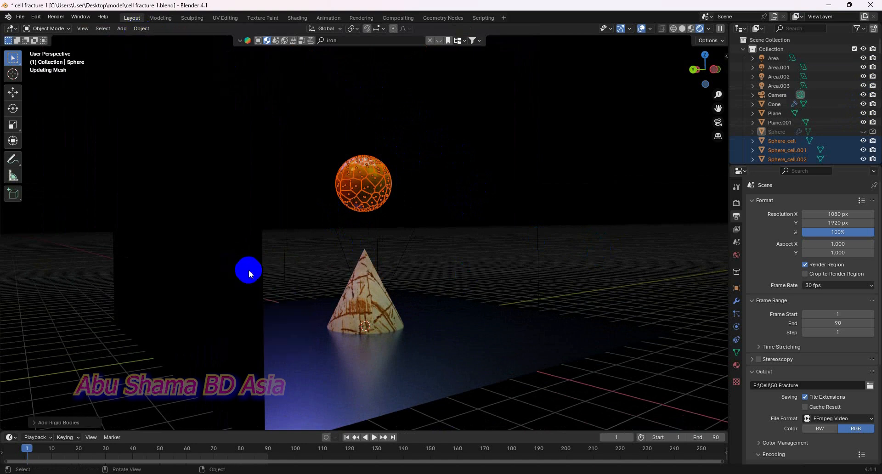
Step: Save the project while playing the new shatter simulation, and switch to the camera view
click(374, 437)
middle_drag(442, 316, 393, 318)
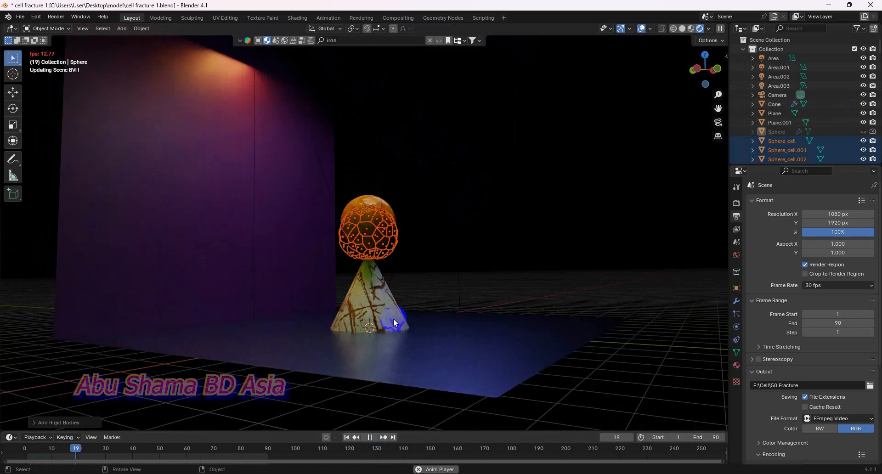
key(ctrl+s)
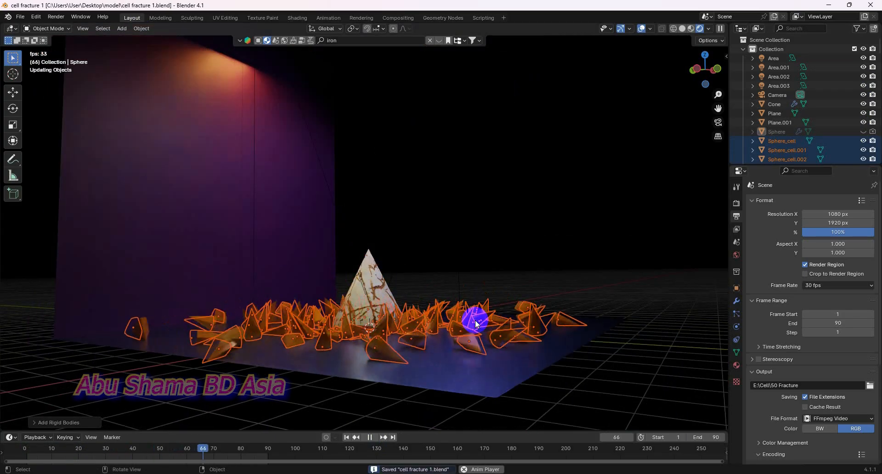
key(KP_0)
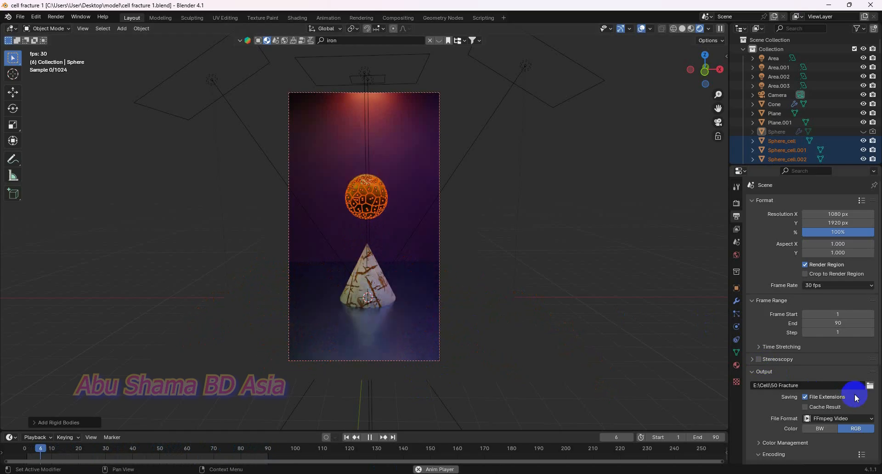
Step: Change the render output file name to "100 Fracture" in E:\Cell and accept it
click(870, 387)
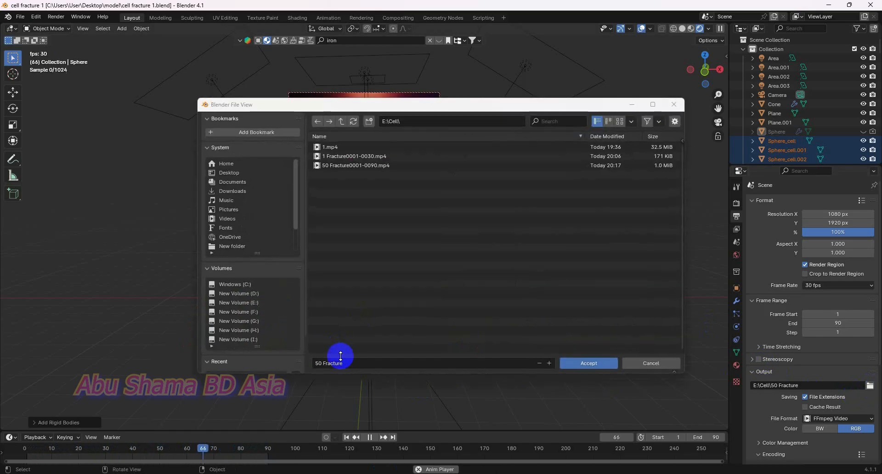
click(317, 363)
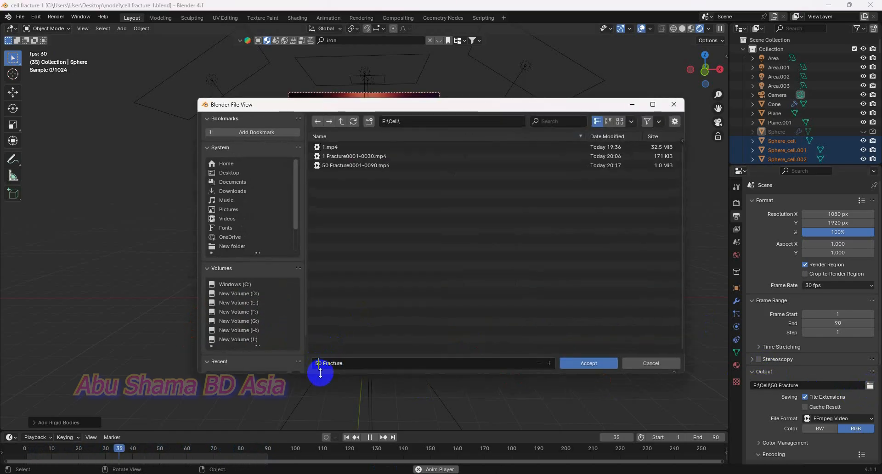
key(BackSpace)
text(10)
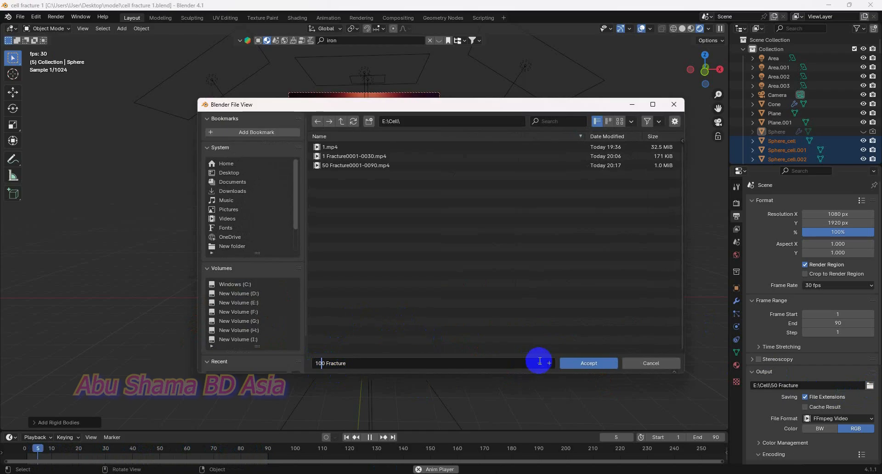
click(572, 363)
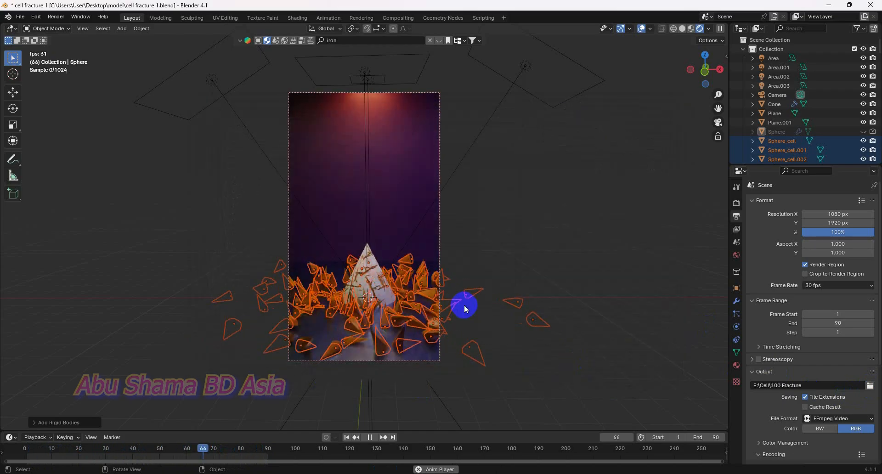
Step: Stop the playback, replay the 100-piece shatter simulation from the first frame, and return to frame 1
click(372, 439)
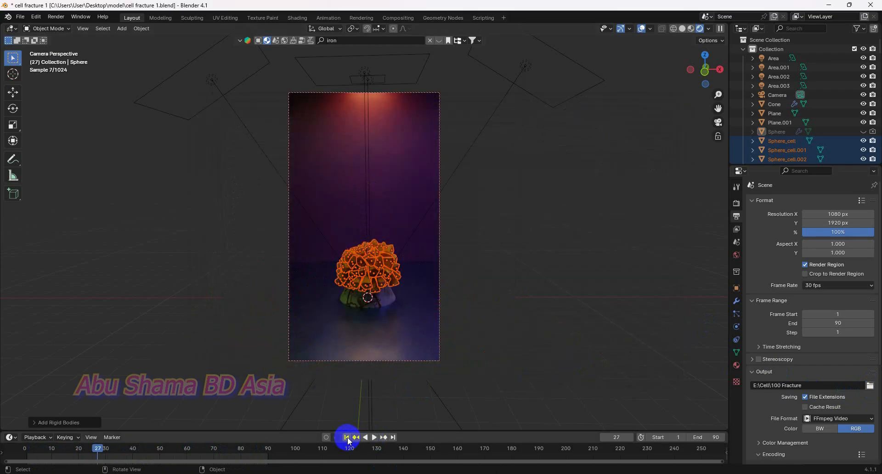
click(346, 438)
click(375, 439)
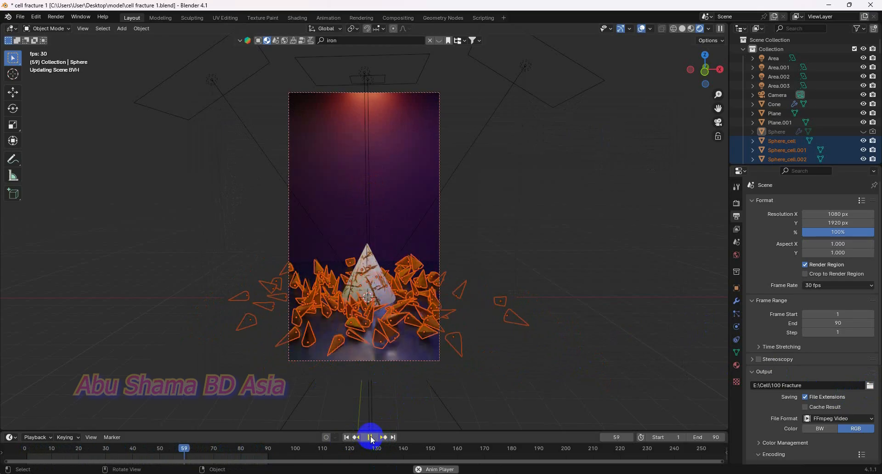
click(372, 438)
click(346, 437)
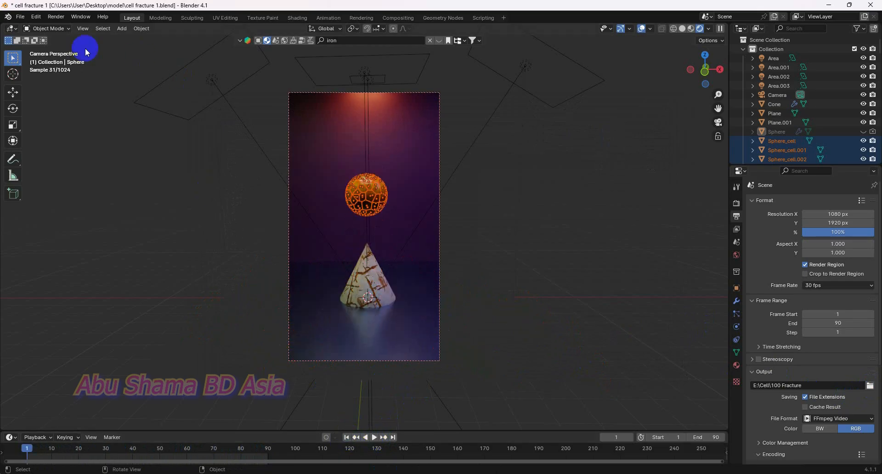
Step: Render the 100-piece shatter animation to video and close the render window when frame 90 is done
click(62, 17)
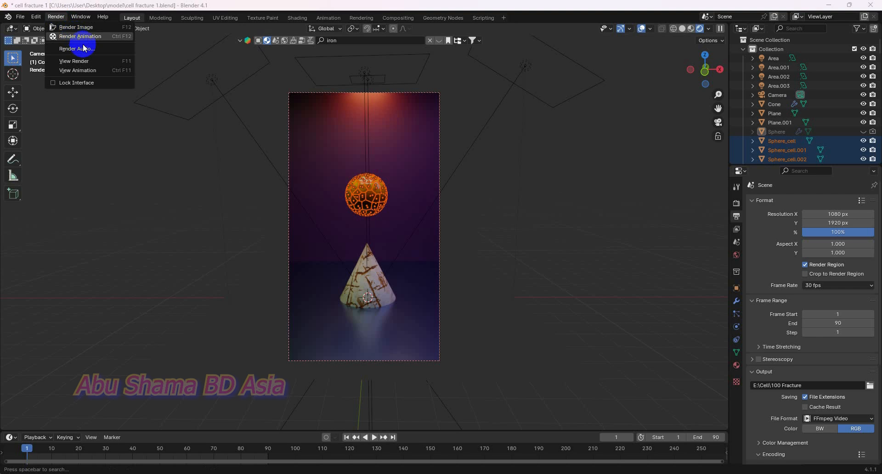
click(82, 46)
click(478, 8)
scroll(602, 255, down, 5)
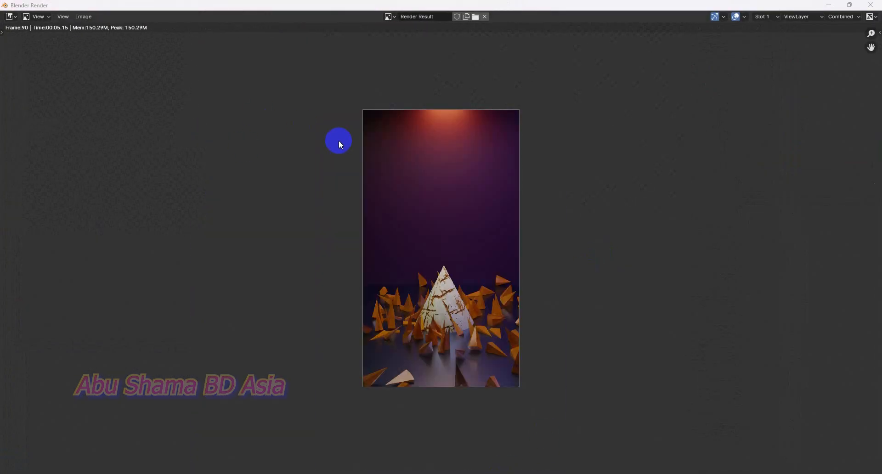
click(870, 5)
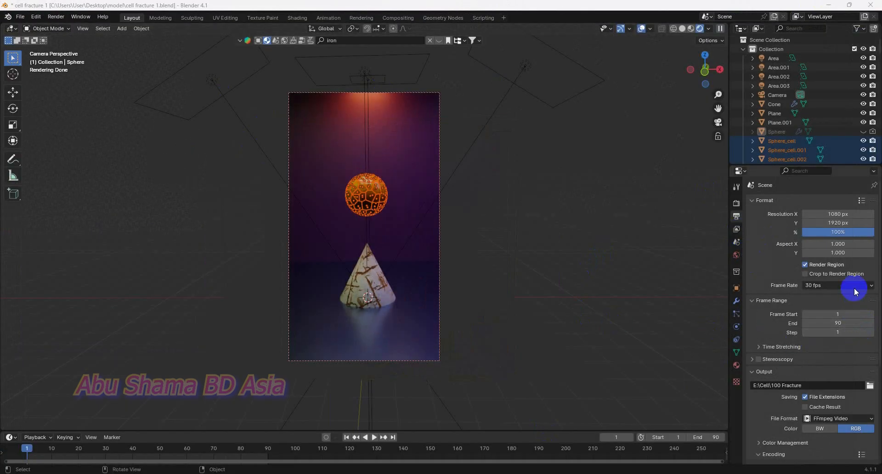
Step: Set the render's maximum samples to 16
click(736, 203)
click(853, 338)
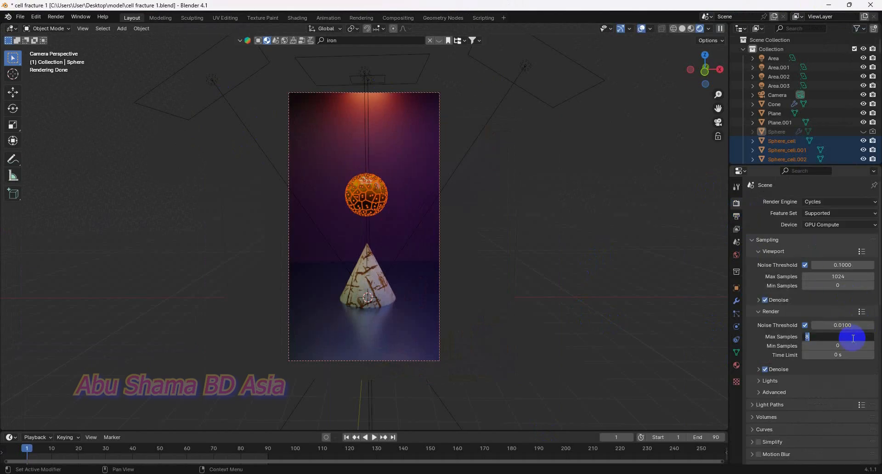
key(Return)
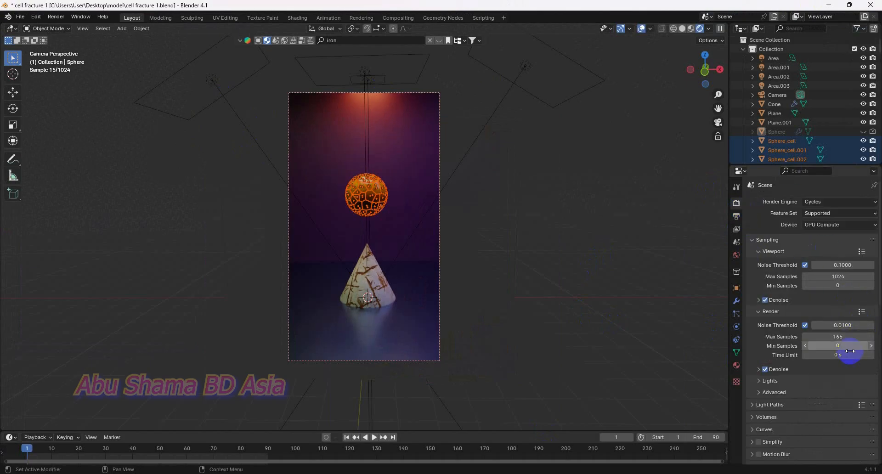
key(Return)
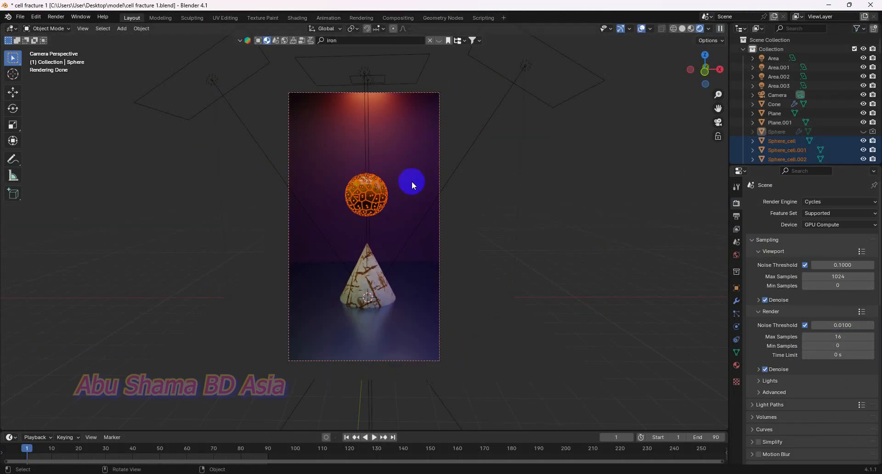
Step: Delete the selected 100 sphere pieces, then unhide and select the original sphere
key(Delete)
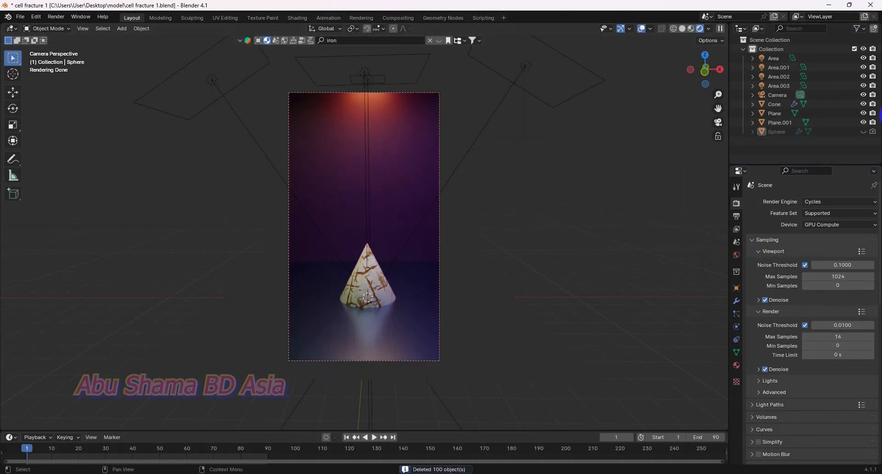
click(863, 131)
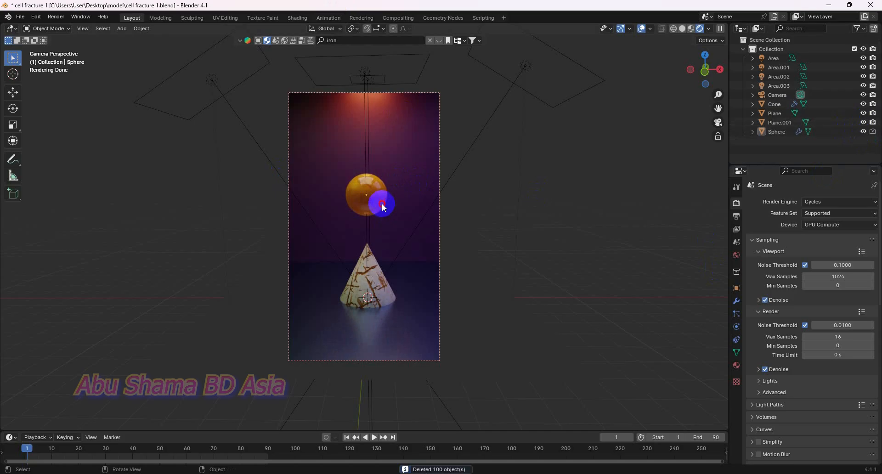
click(380, 202)
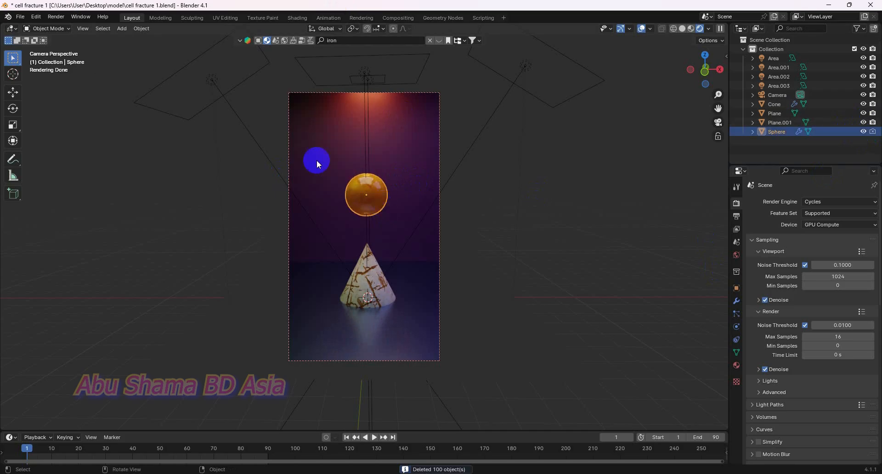
Step: Apply Cell Fracture to the sphere with the source limit set to 500
click(142, 28)
mouse_move(177, 285)
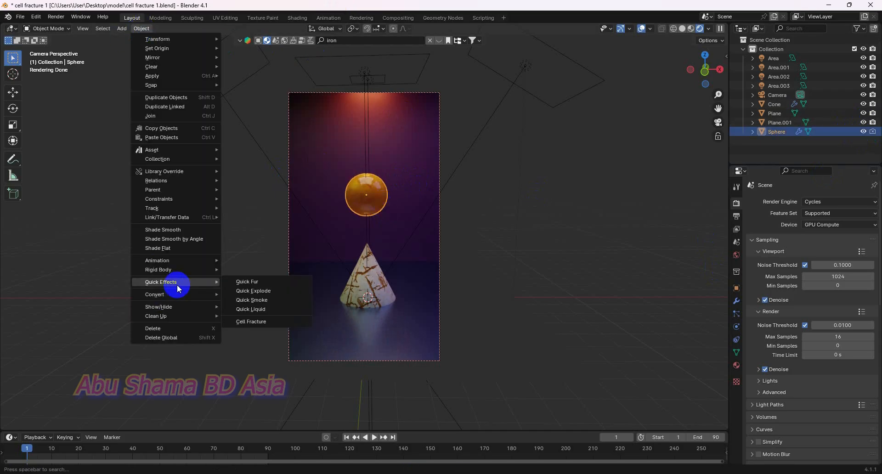
click(251, 322)
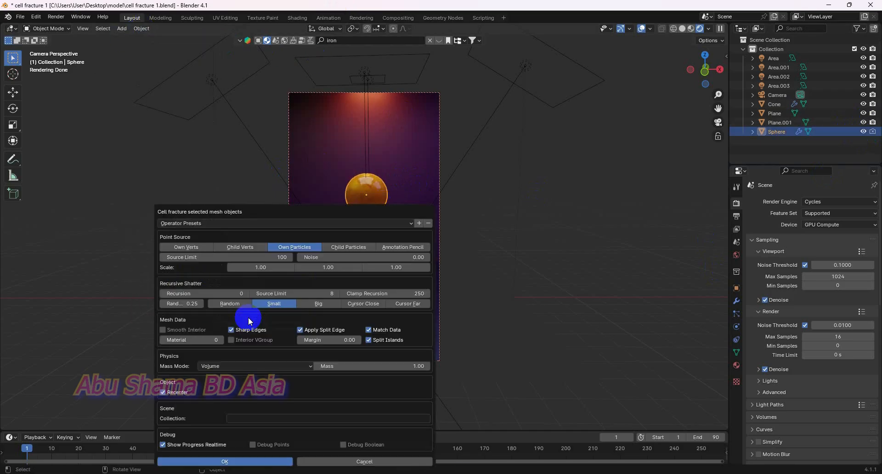
click(282, 258)
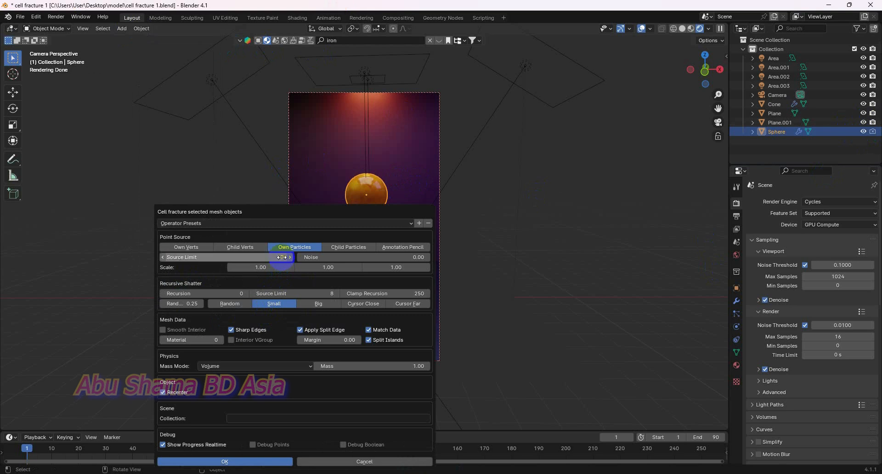
key(Return)
click(267, 462)
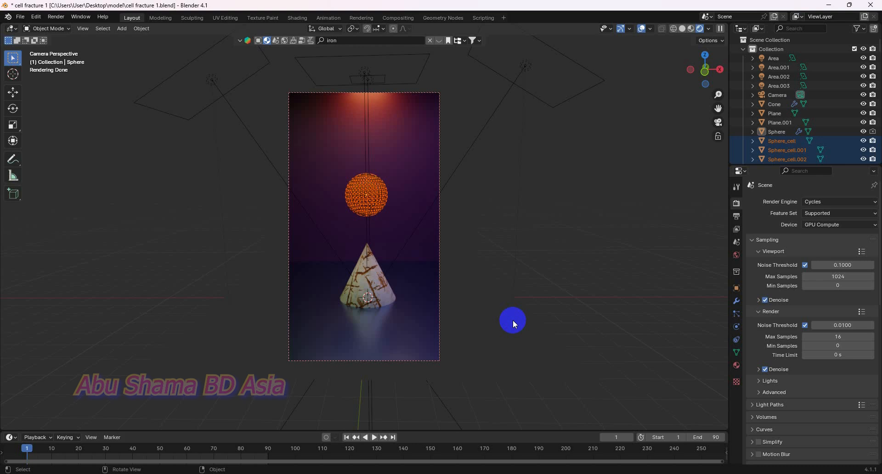
Step: Hide the original sphere and select only its new fracture pieces, leaving the area light out of the selection
click(864, 132)
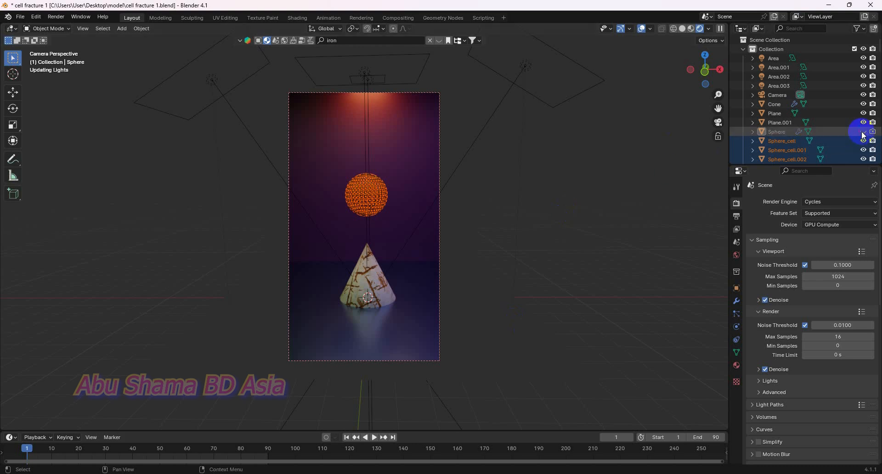
middle_drag(519, 252, 440, 150)
click(421, 139)
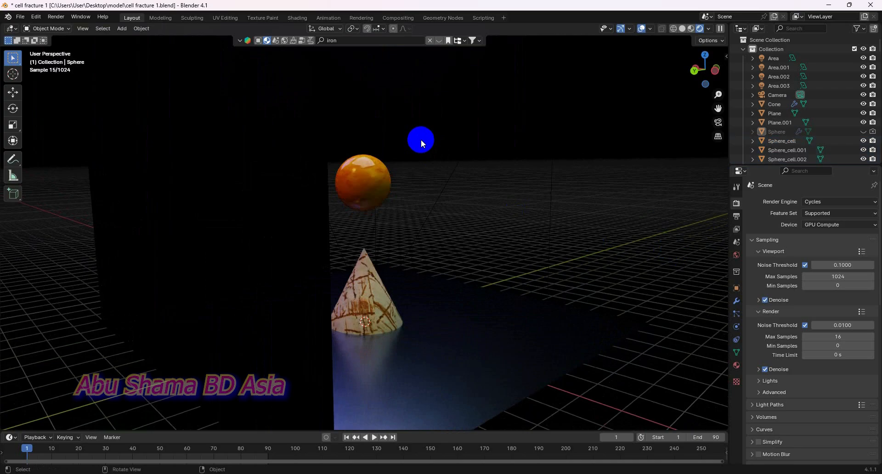
drag(420, 136, 336, 219)
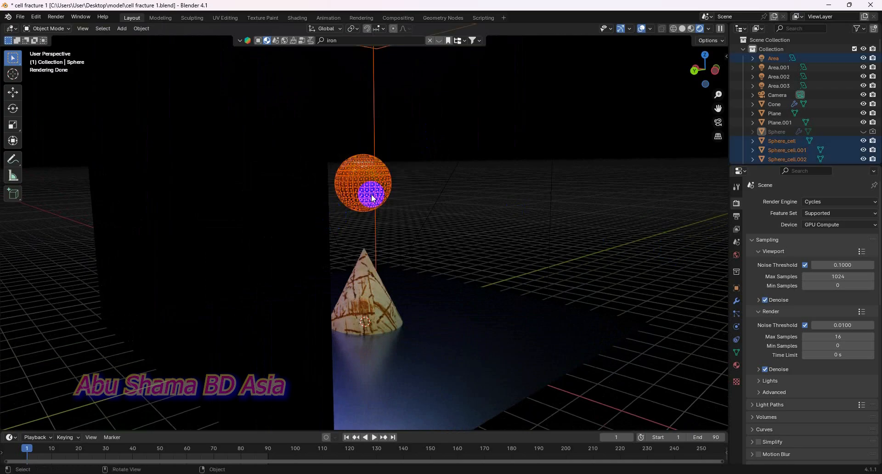
ctrl+drag(400, 121, 372, 127)
middle_drag(463, 316, 375, 321)
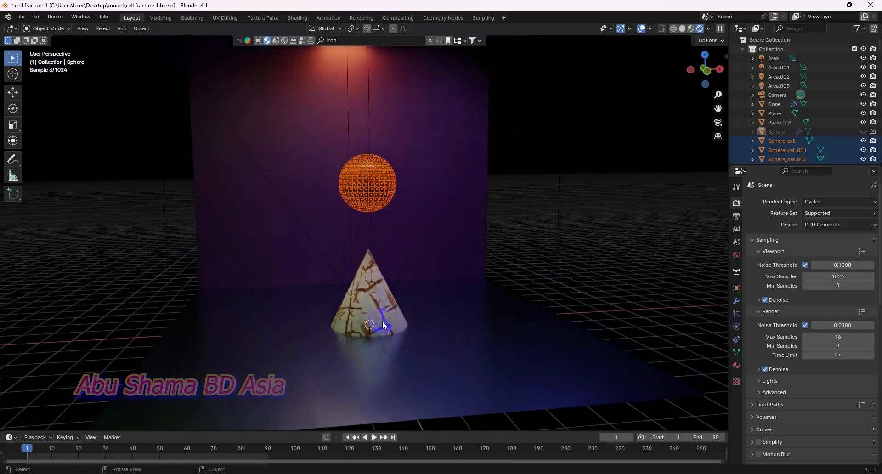
Step: Add active rigid bodies to all the selected fracture pieces
click(145, 30)
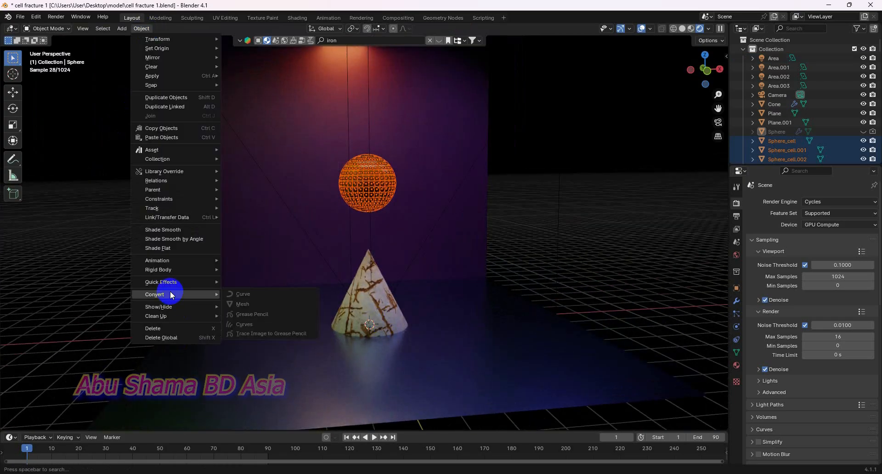
mouse_move(175, 282)
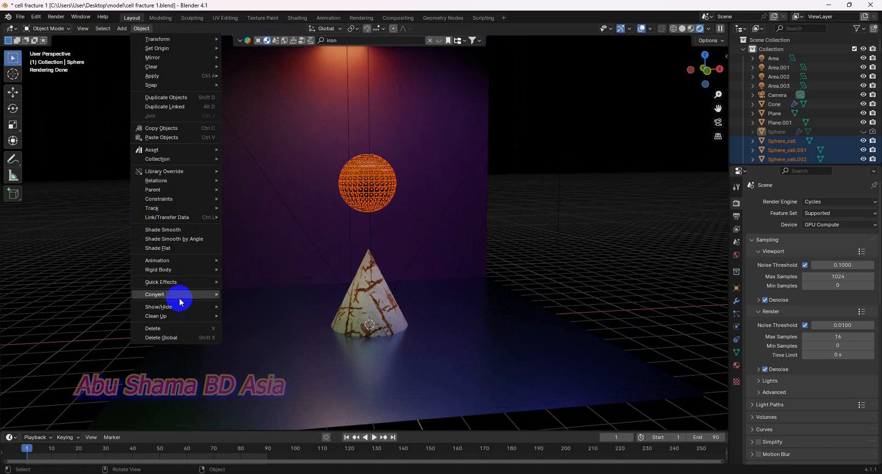
click(237, 271)
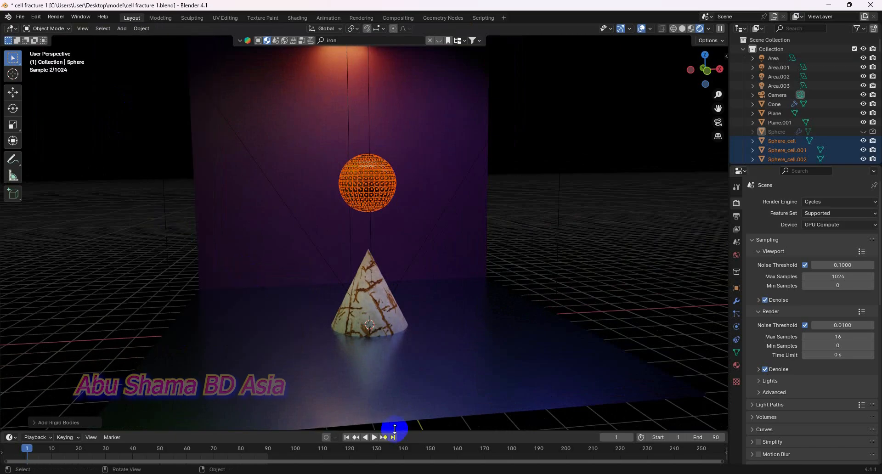
Step: Play the new 500-piece shatter simulation and switch to the camera view
click(374, 438)
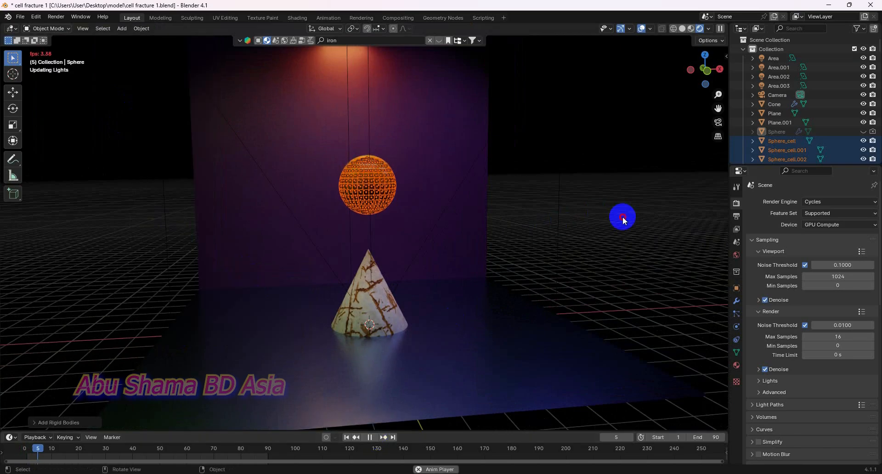
click(632, 245)
middle_drag(632, 246, 620, 258)
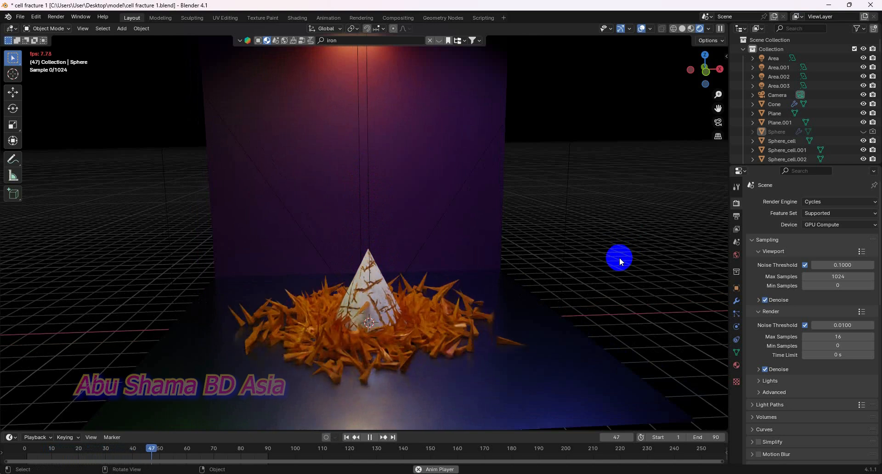
key(KP_0)
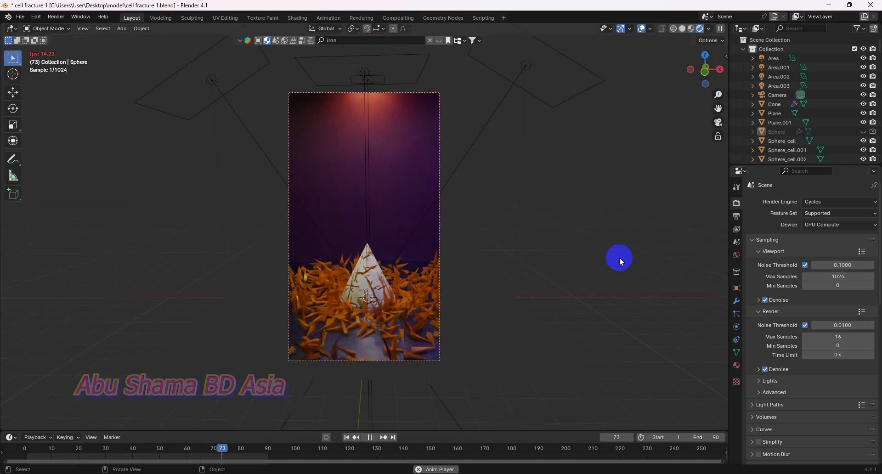
Step: Stop the playback, return to frame 1, and save the project
click(371, 438)
click(345, 437)
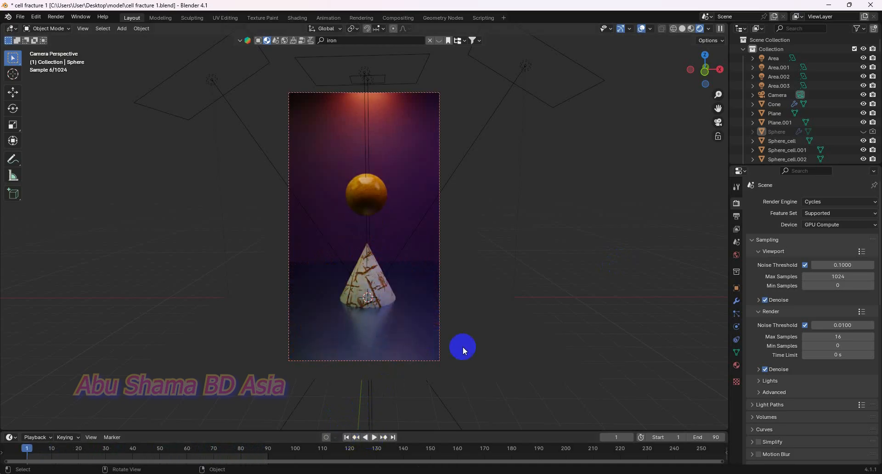
key(ctrl+s)
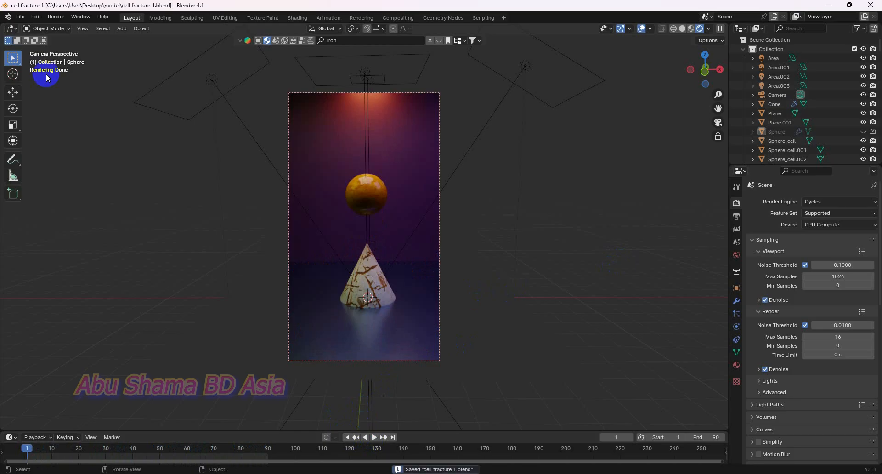
Step: Try OptiX for the Cycles render devices in the preferences, and set them back to CUDA
click(36, 17)
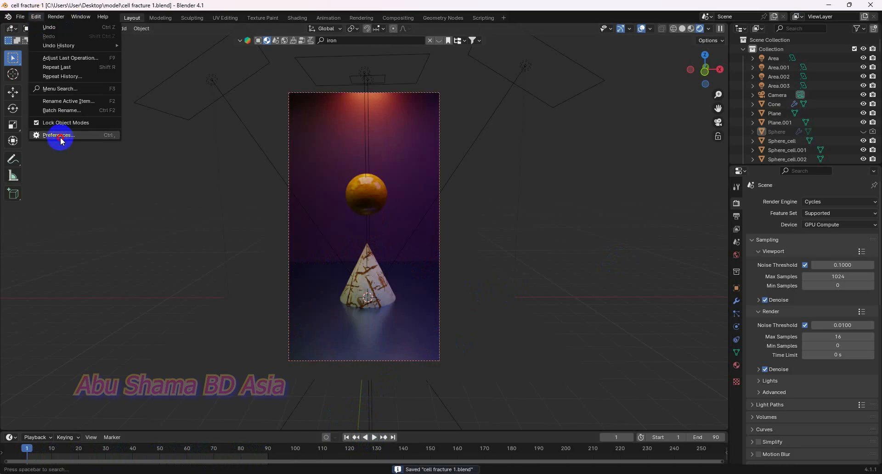
click(59, 137)
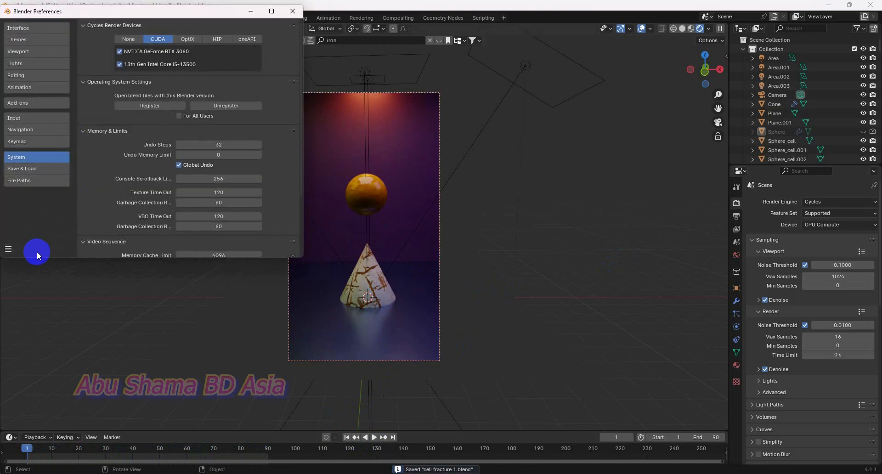
click(192, 42)
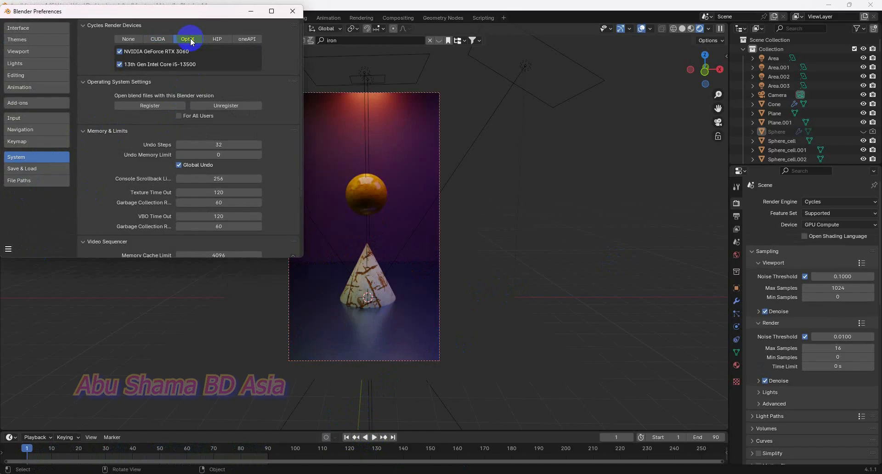
click(156, 40)
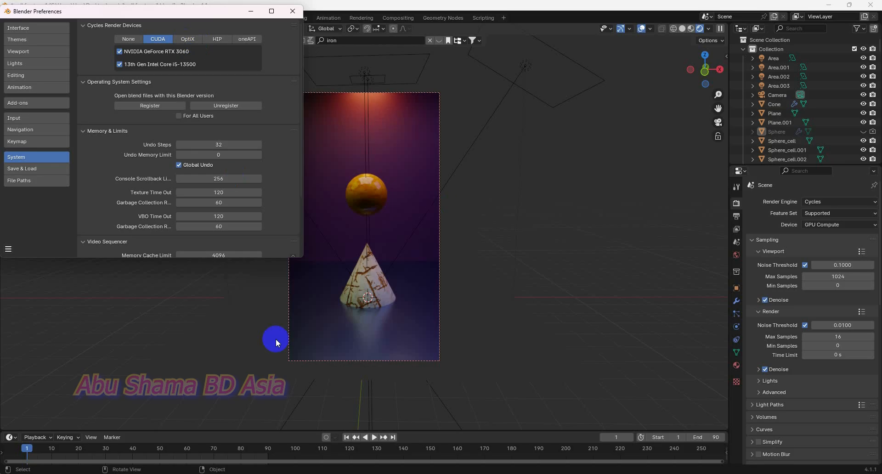
click(292, 12)
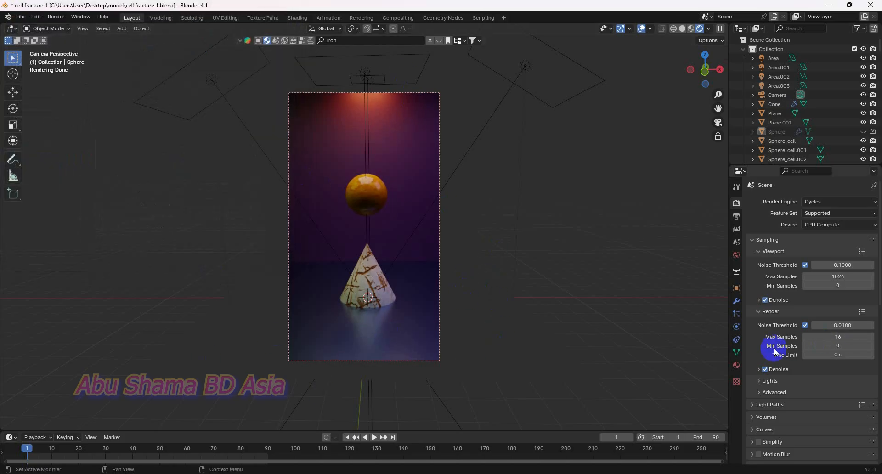
Step: Change the render output file name to "500 Fracture" in E:\Cell and accept it
click(736, 216)
click(869, 386)
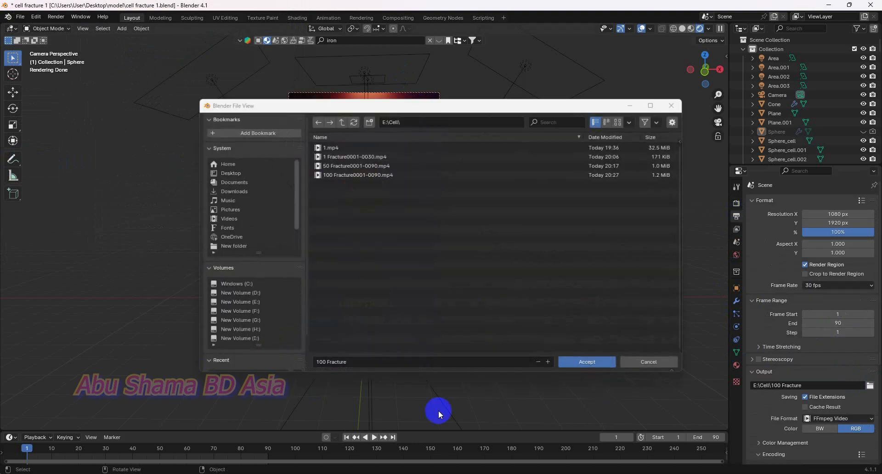
click(319, 363)
click(319, 362)
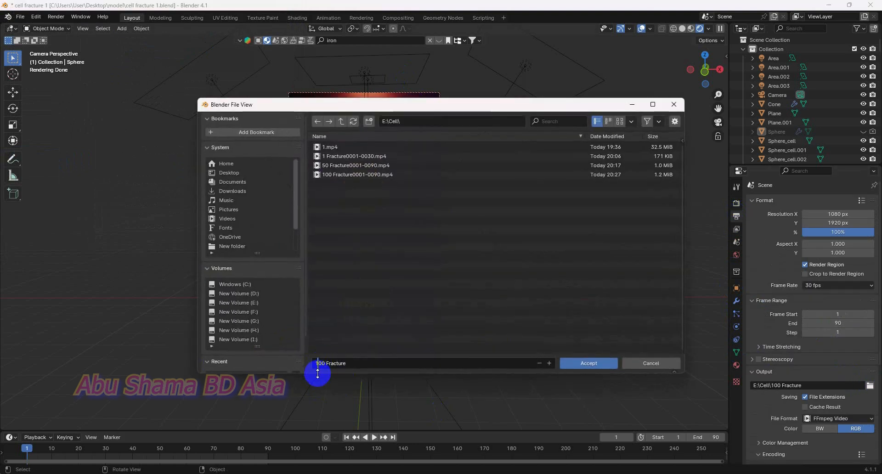
key(BackSpace)
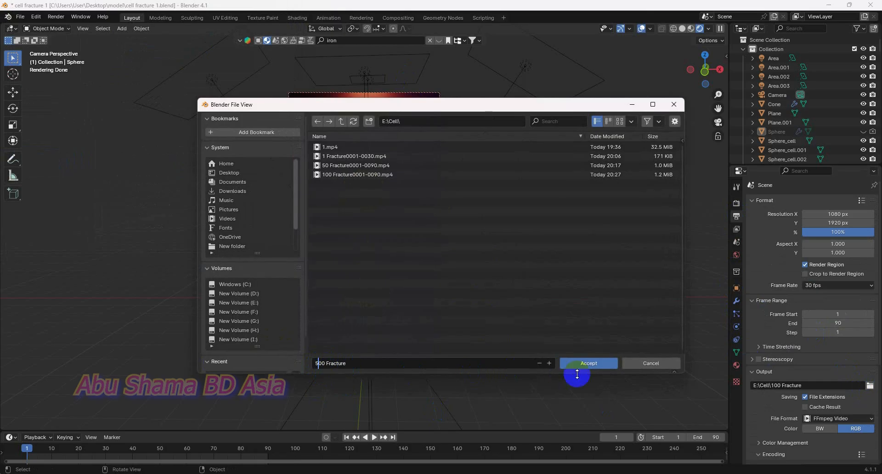
click(589, 363)
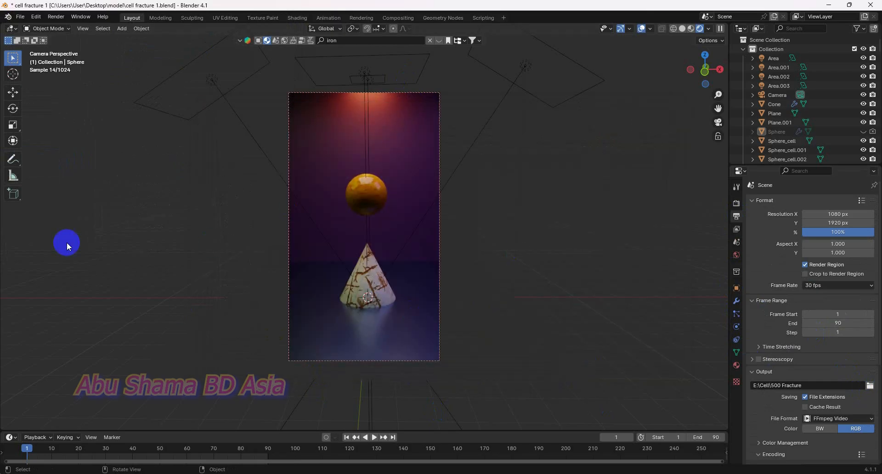
Step: Briefly preview the simulation, render the 500-piece shatter animation to video from frame 1 to 90, and close the finished render
click(374, 437)
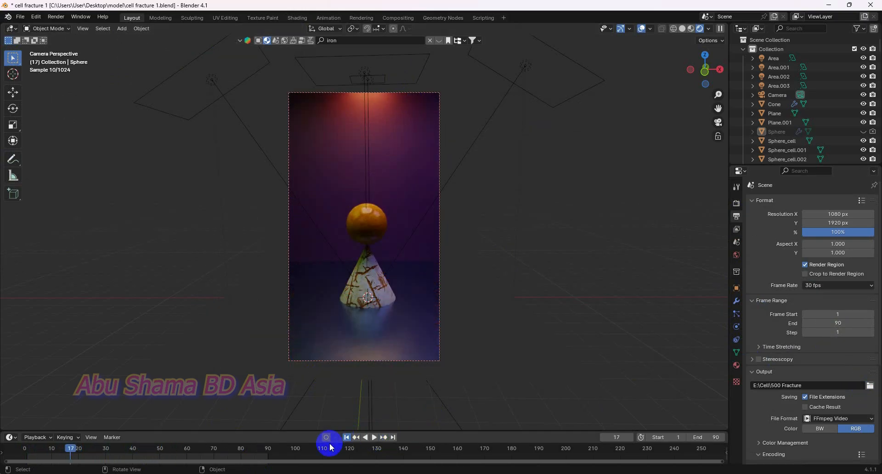
key(Escape)
click(56, 17)
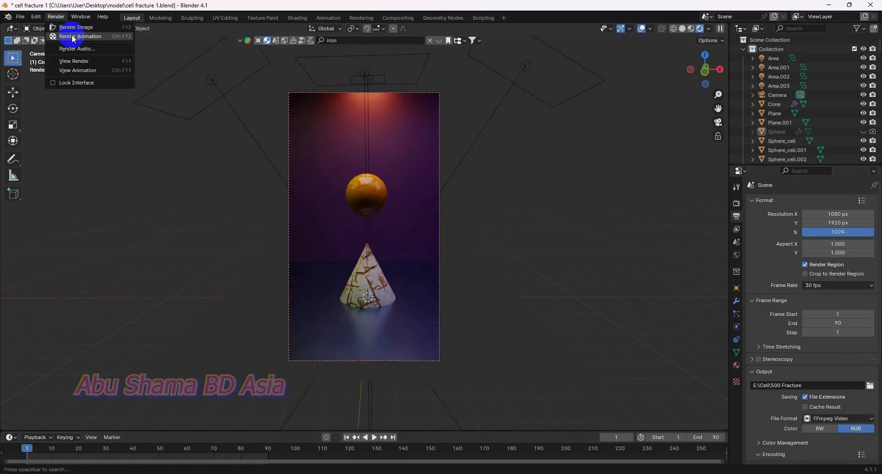
click(65, 34)
click(478, 8)
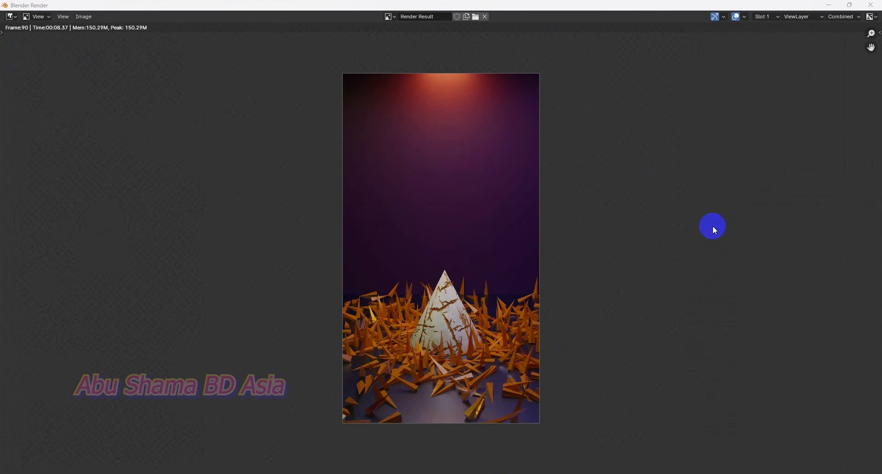
click(870, 4)
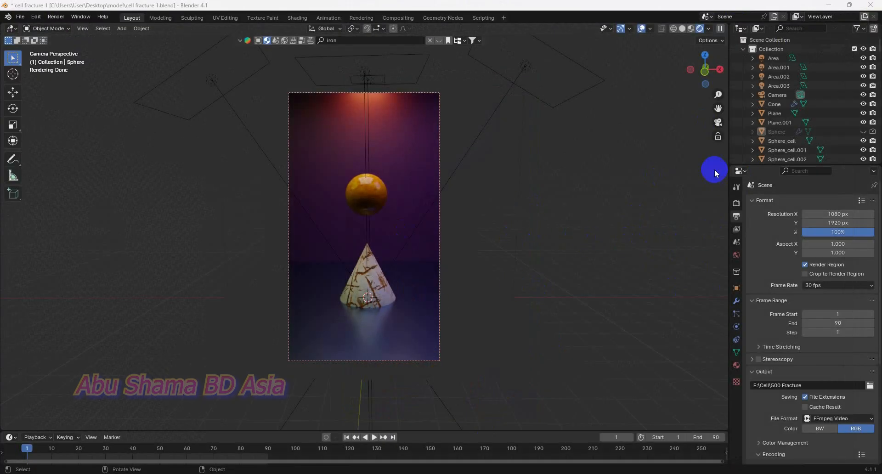
Step: Check the Cycles device, sampling and performance settings, keeping GPU Compute as the render device
click(736, 203)
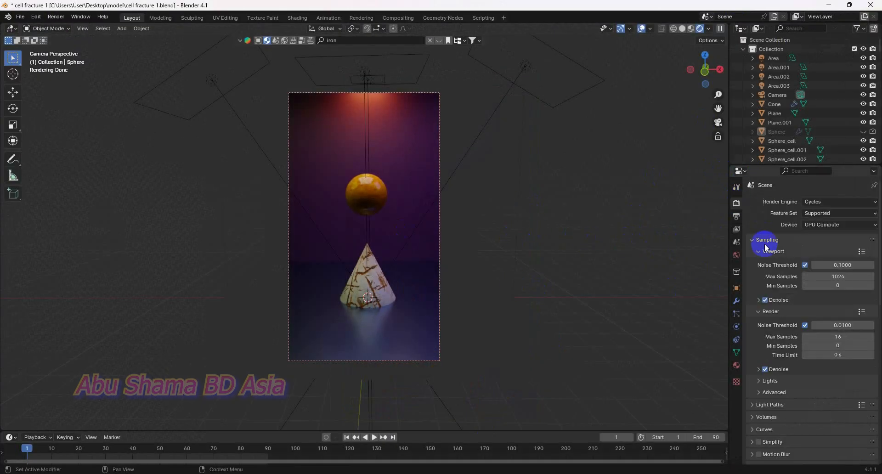
click(838, 225)
click(829, 244)
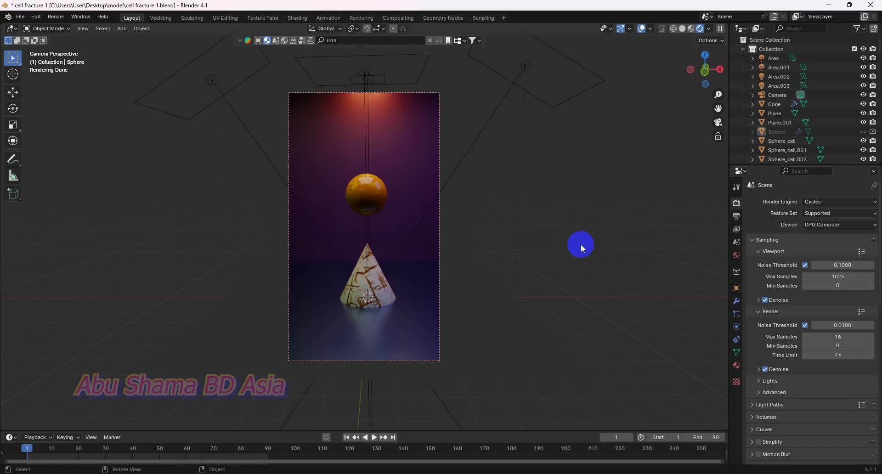
scroll(810, 340, down, 5)
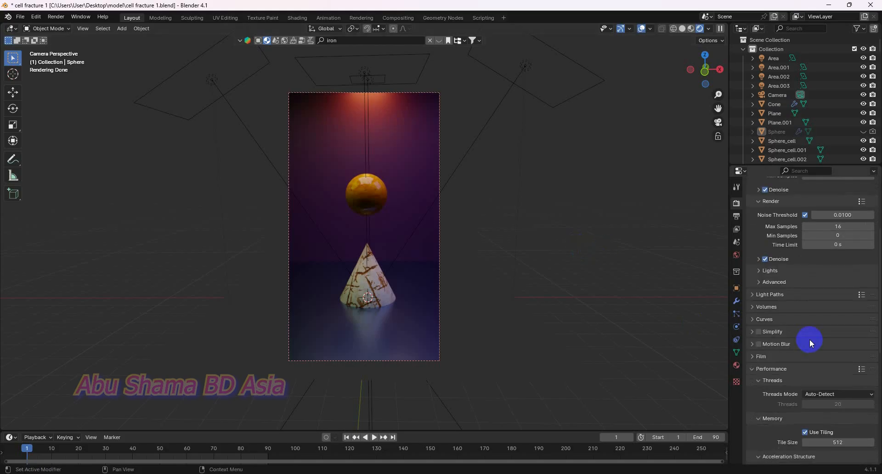
scroll(810, 339, up, 5)
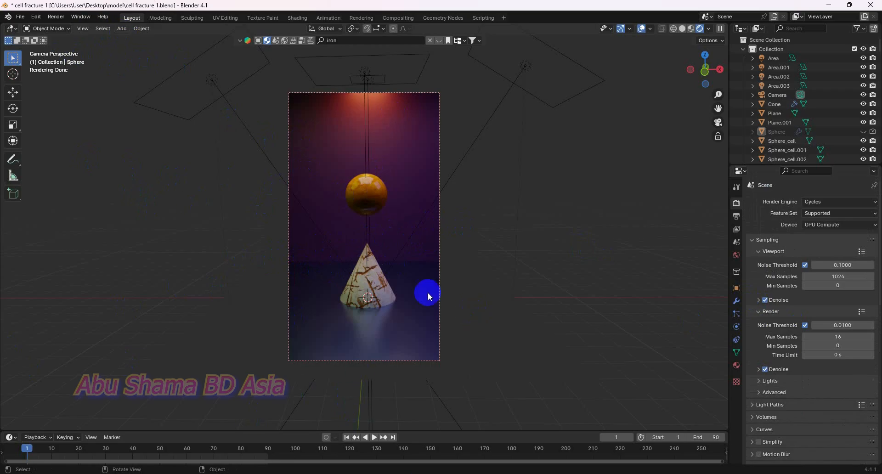
Step: Delete all the existing sphere fragments and unhide the original sphere in the viewport
click(378, 202)
middle_drag(515, 267, 664, 283)
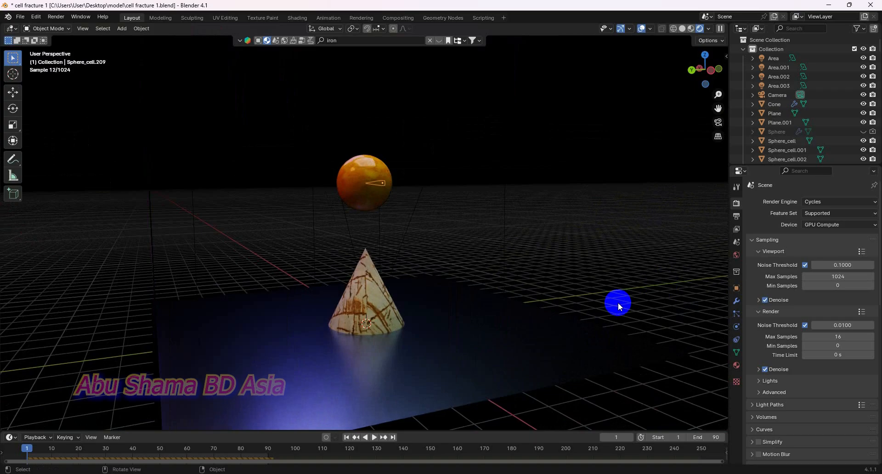
key(ctrl+z)
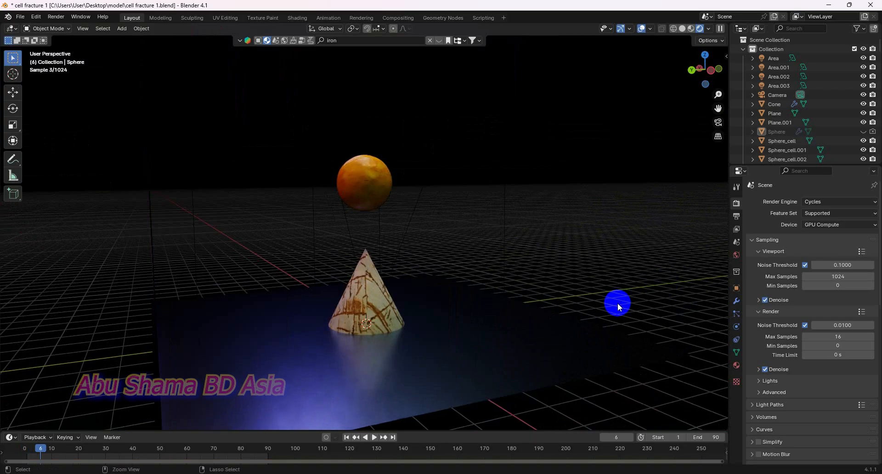
key(ctrl+z)
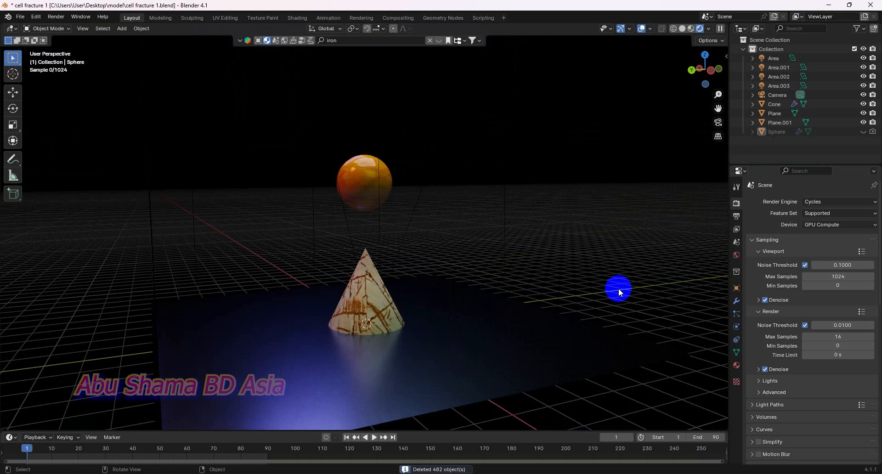
key(Delete)
click(863, 131)
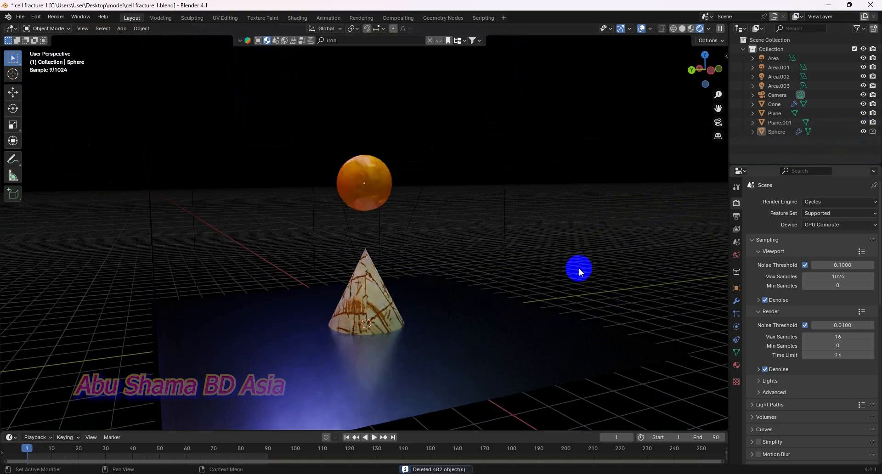
Step: Cell fracture the original sphere using its own particles with a source limit of 1000
middle_drag(578, 268, 373, 186)
click(373, 186)
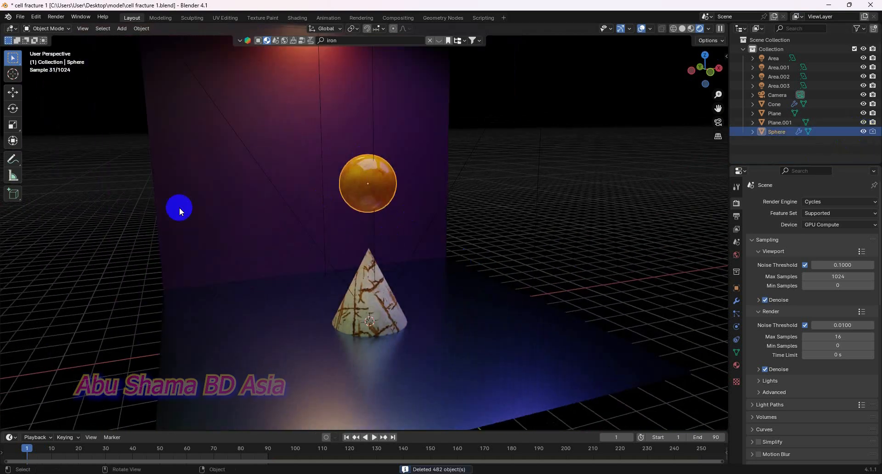
click(141, 28)
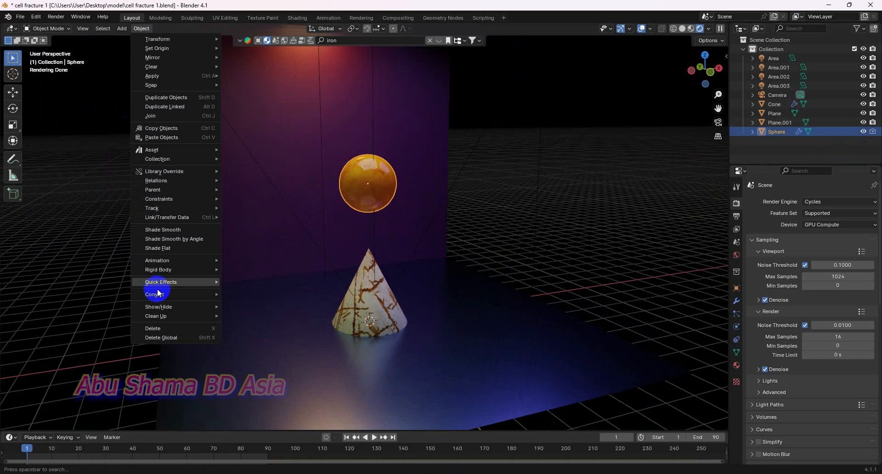
mouse_move(165, 299)
mouse_move(174, 282)
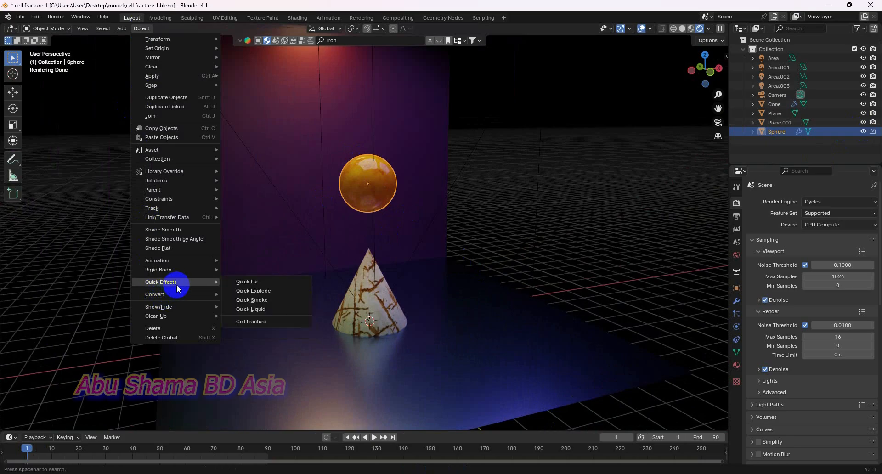
click(249, 324)
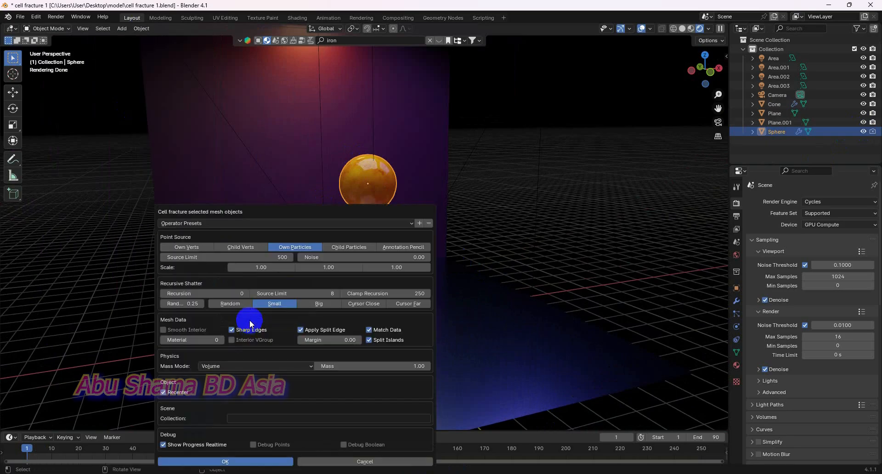
click(281, 258)
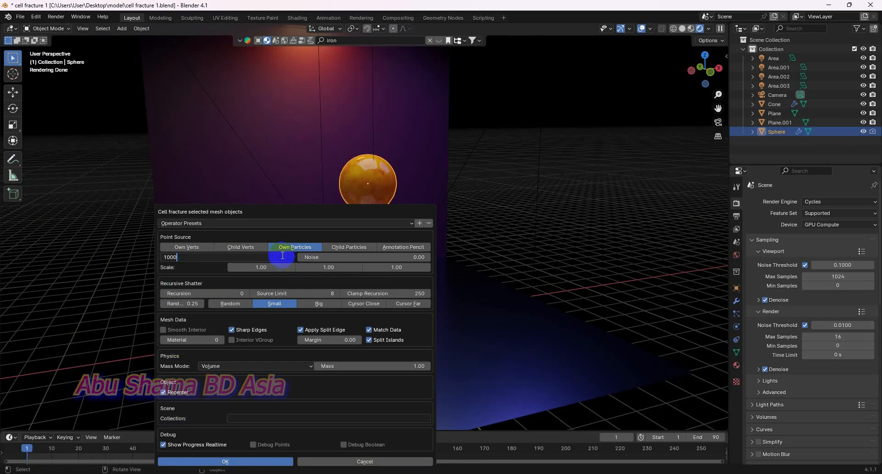
click(241, 461)
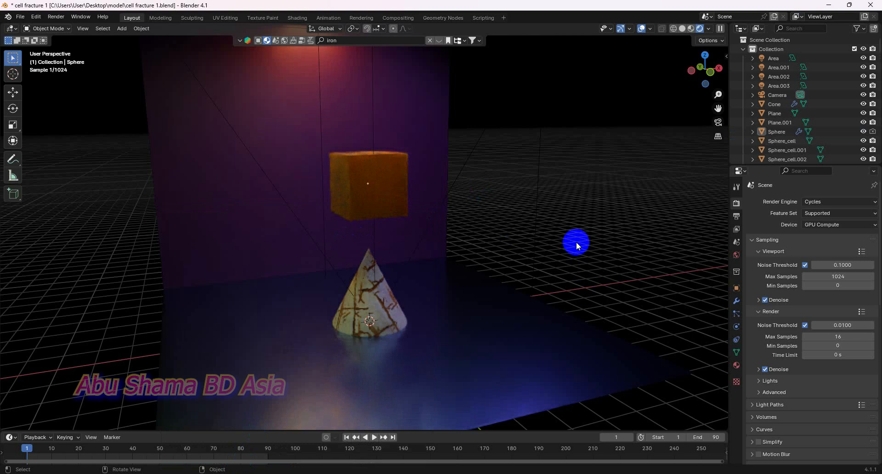
Step: Hide the original sphere and keep only its new fragments selected, with the area lights deselected
key(ctrl+z)
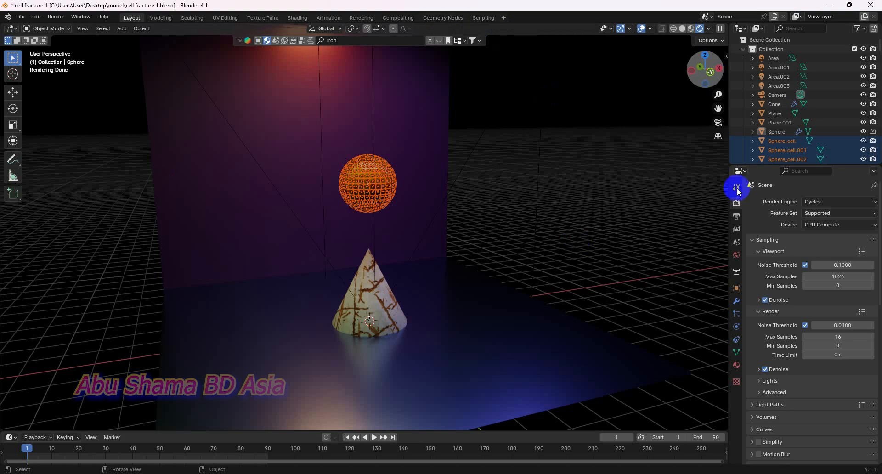
click(863, 132)
middle_drag(531, 216, 418, 236)
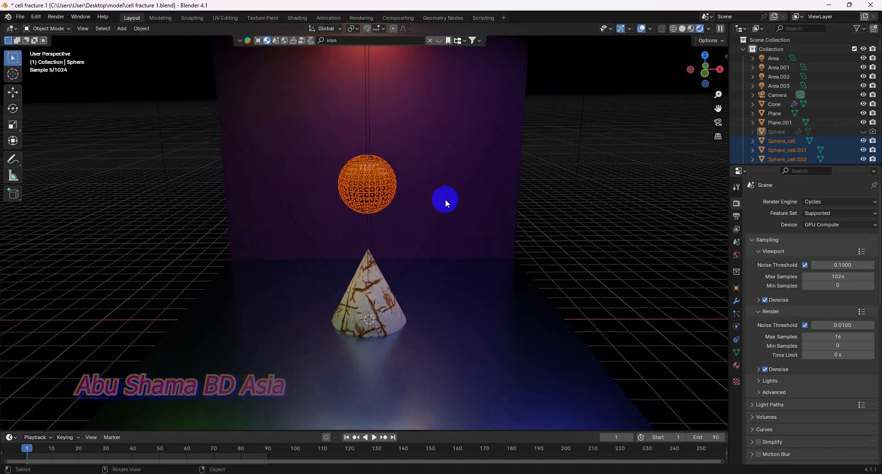
middle_drag(445, 199, 402, 151)
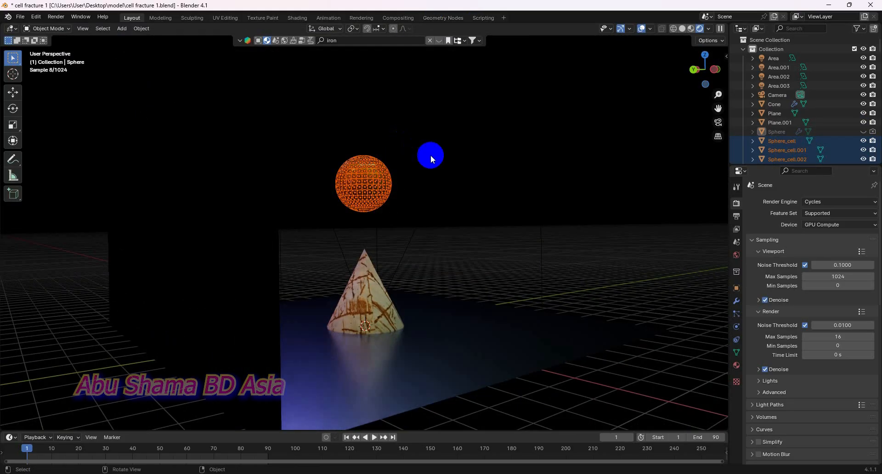
click(431, 156)
drag(424, 137, 333, 223)
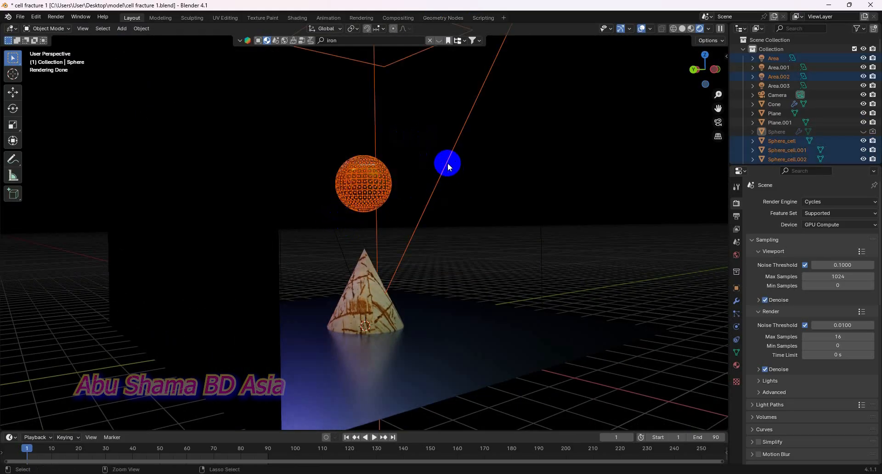
ctrl+drag(441, 171, 446, 177)
ctrl+drag(364, 123, 380, 127)
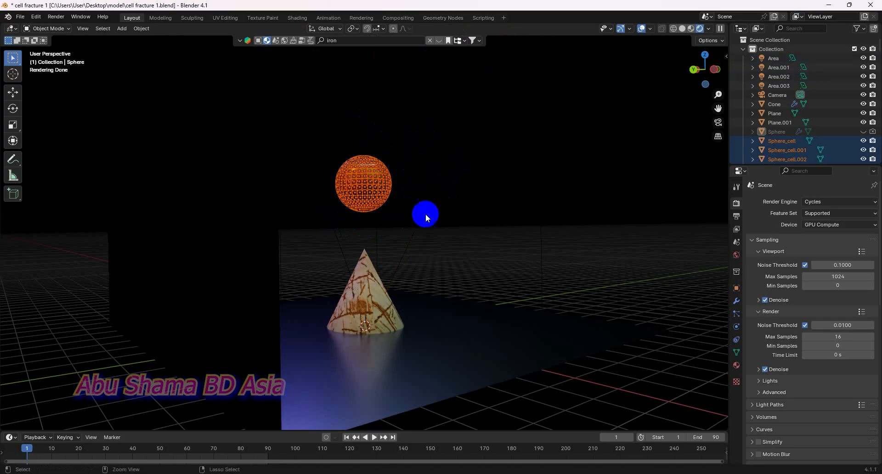
Step: Add active rigid body physics to all the selected sphere fragments
middle_drag(413, 220, 238, 114)
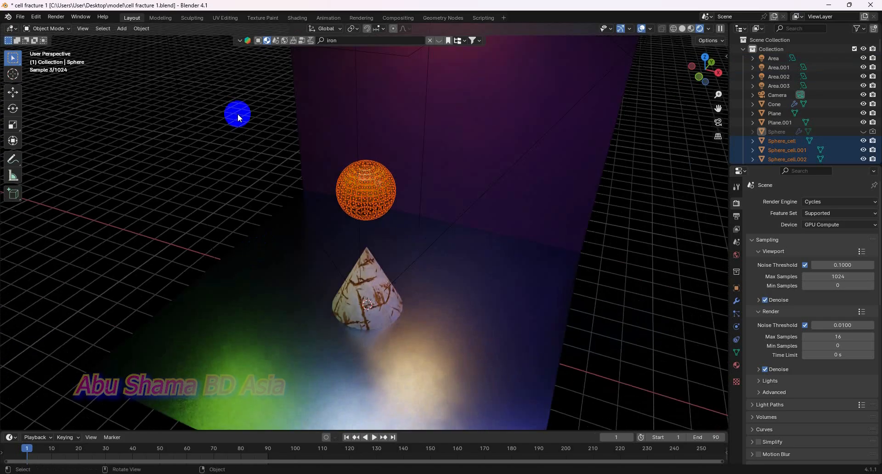
click(142, 28)
mouse_move(221, 274)
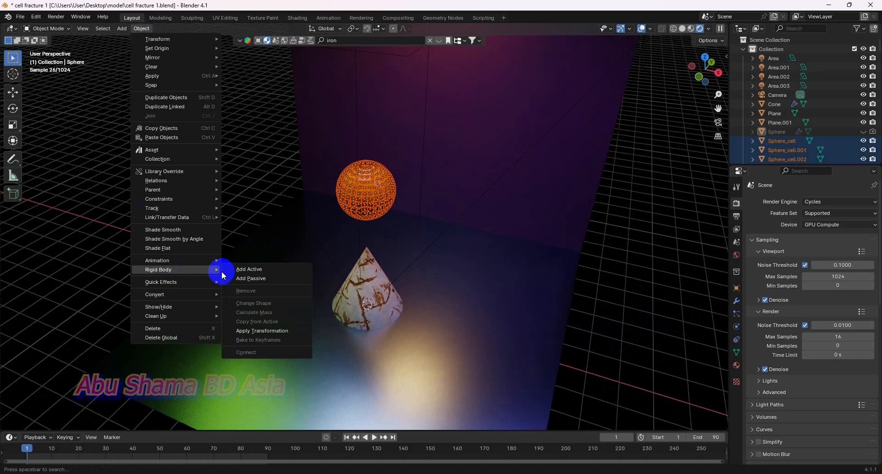
click(253, 270)
Step: Play the shatter simulation, switching to the camera view, then stop it and save the project
click(375, 438)
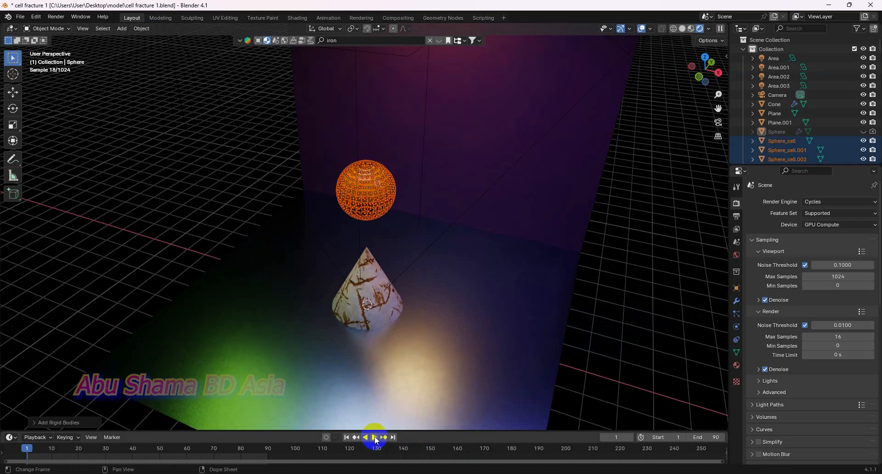
click(630, 276)
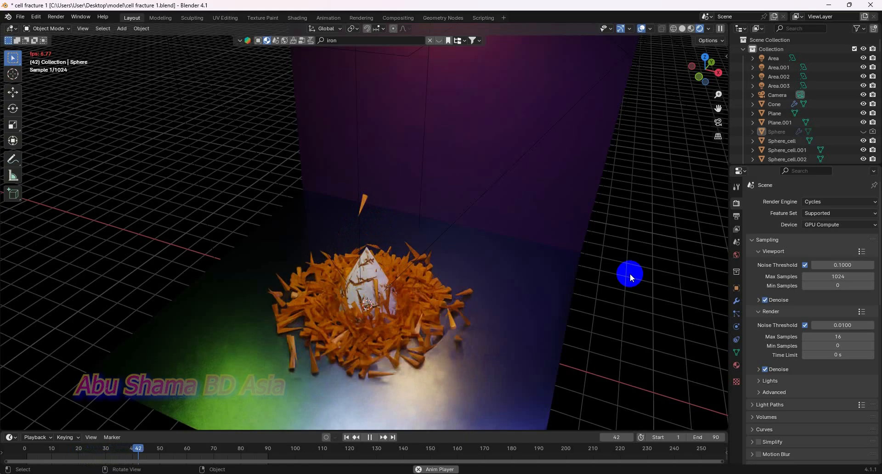
key(KP_0)
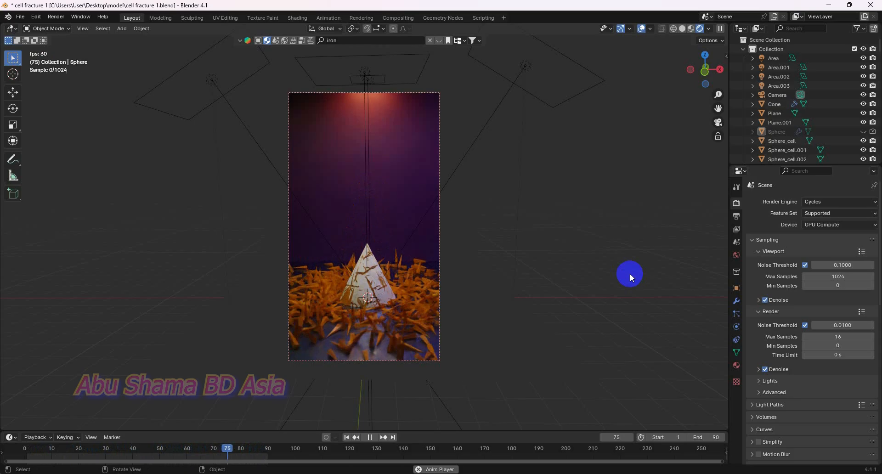
click(372, 438)
key(ctrl+s)
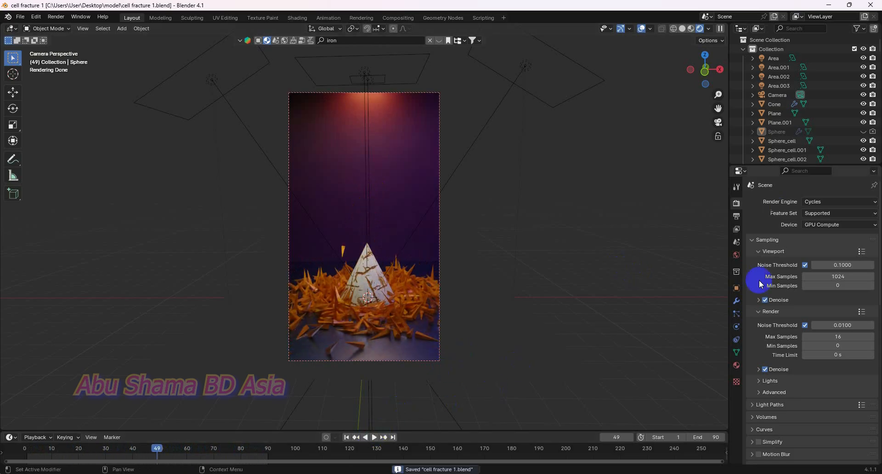
Step: Change the render output file name to "1000 Fracture" in E:\Cell, accept it and save the project
click(736, 216)
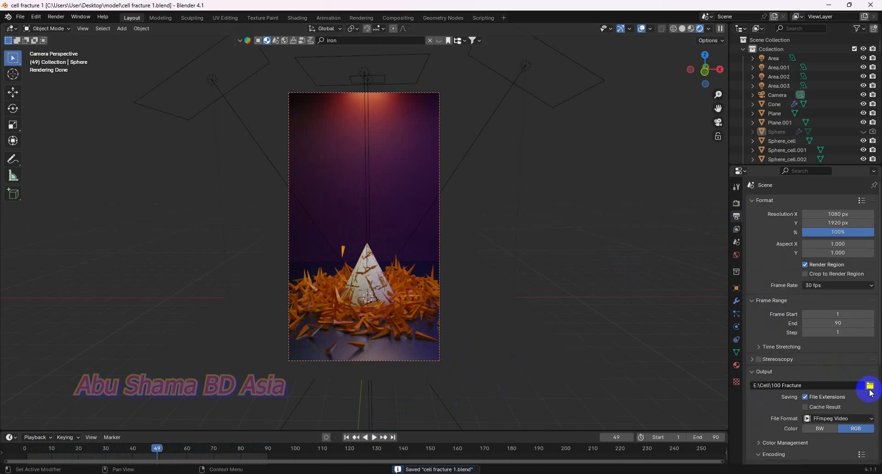
click(870, 386)
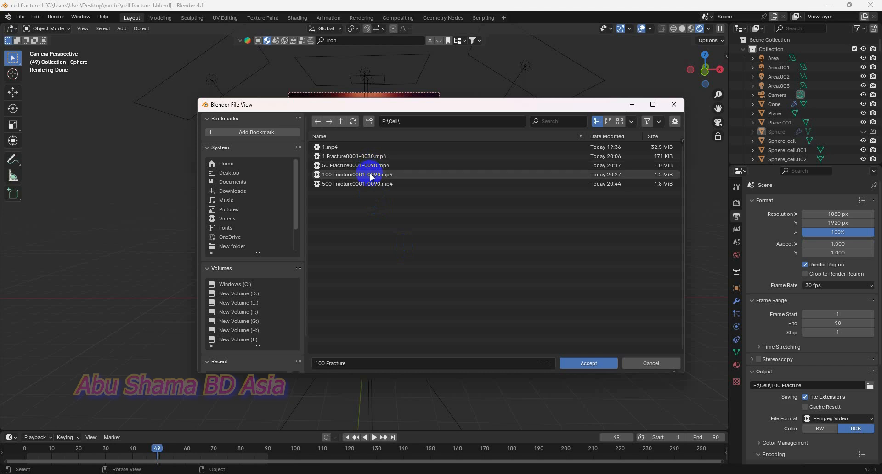
click(320, 362)
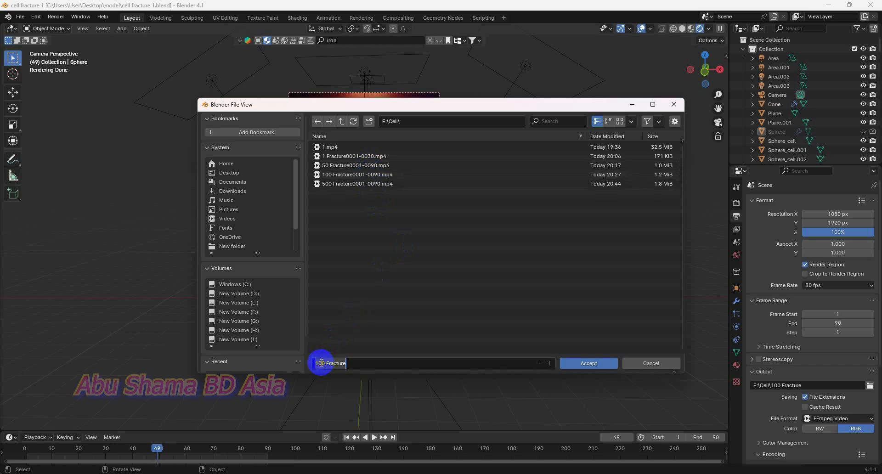
text(0)
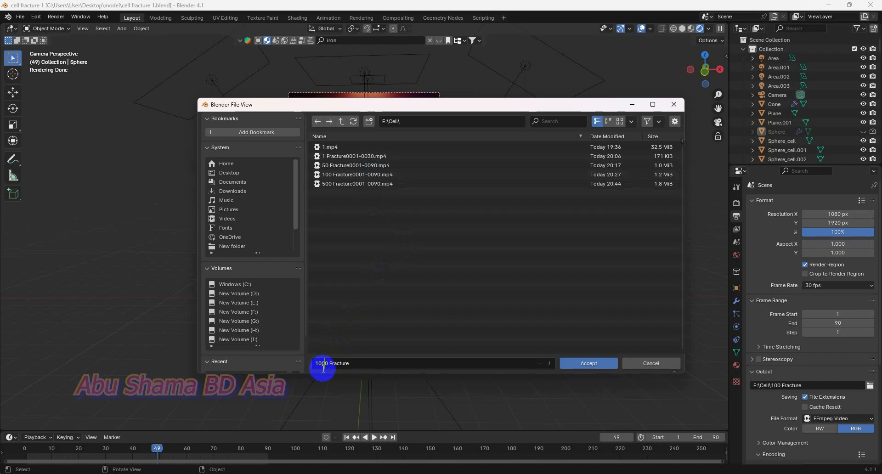
click(572, 366)
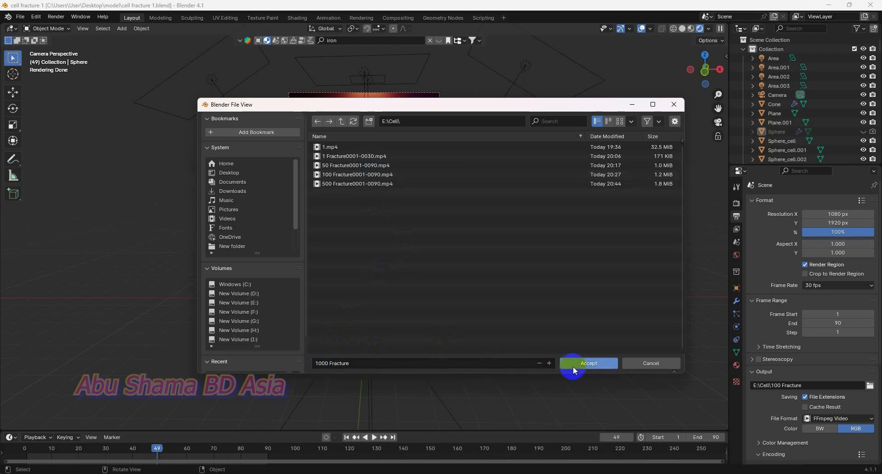
click(573, 365)
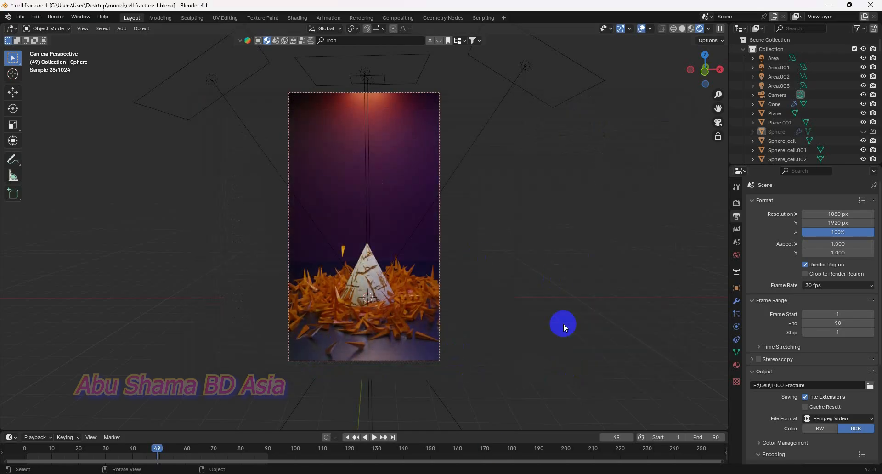
key(ctrl+s)
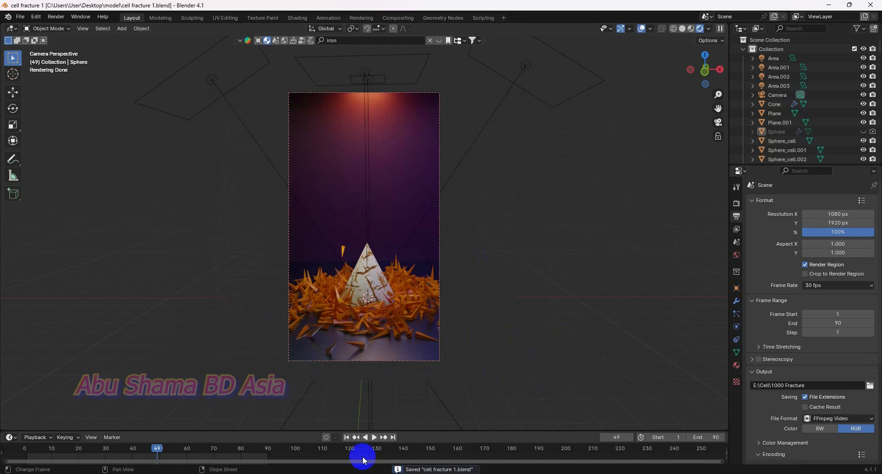
Step: Preview the 1000-piece shatter simulation from frame 1, stop it and return to frame 1
click(347, 437)
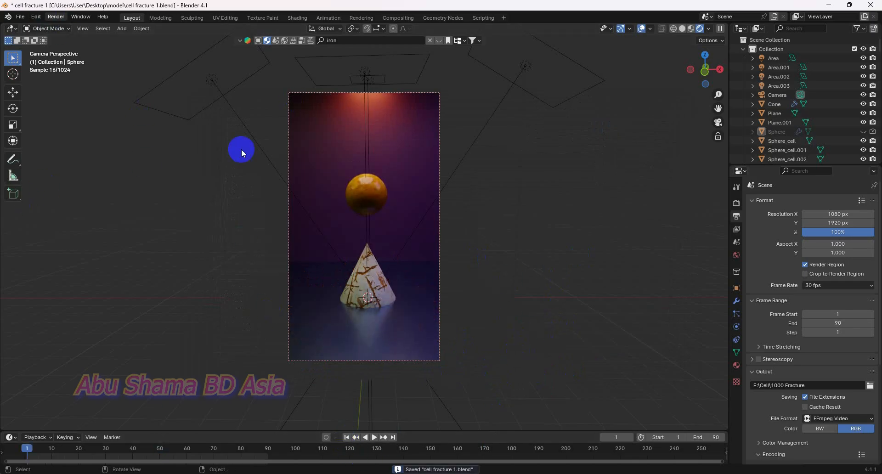
click(373, 437)
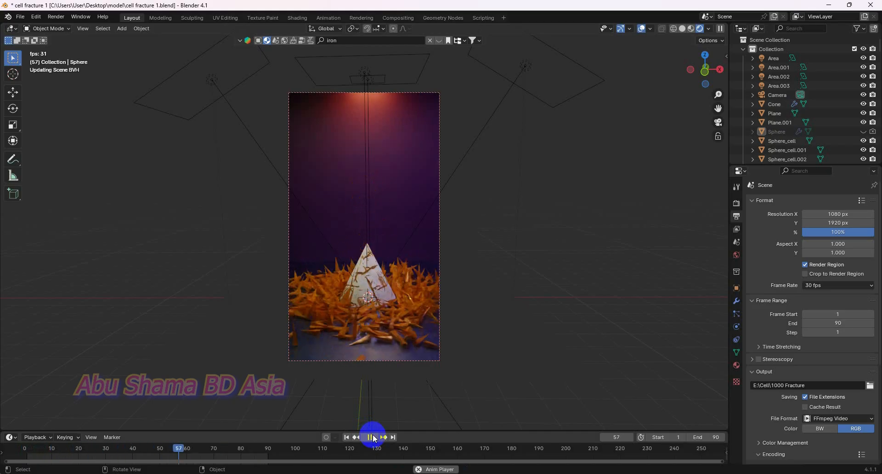
click(372, 437)
click(349, 437)
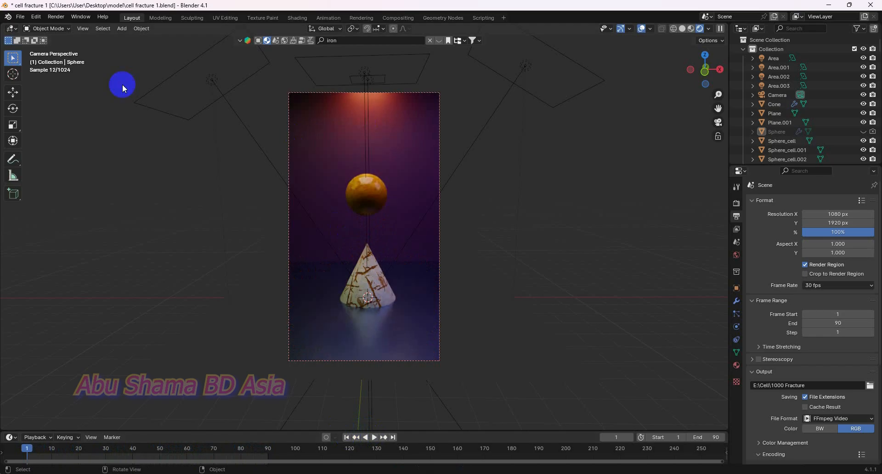
Step: Render the 1000-piece shatter animation through frame 90 in a maximized, fully visible render view, then close the view
click(56, 16)
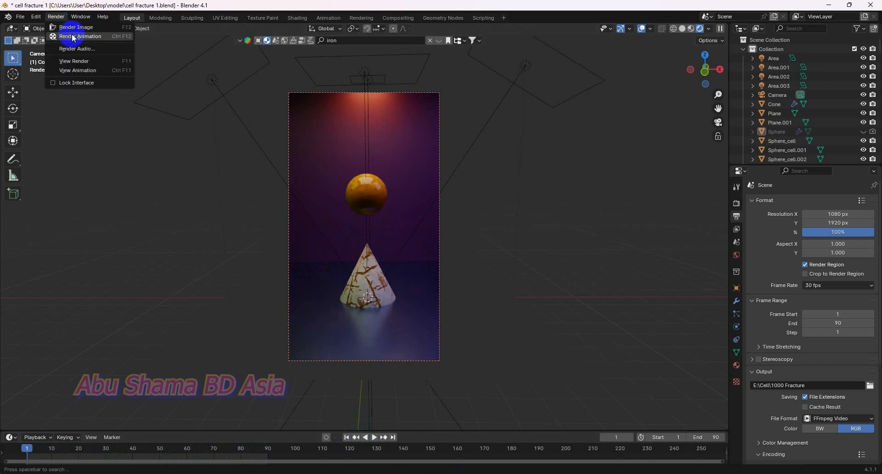
click(69, 27)
click(478, 7)
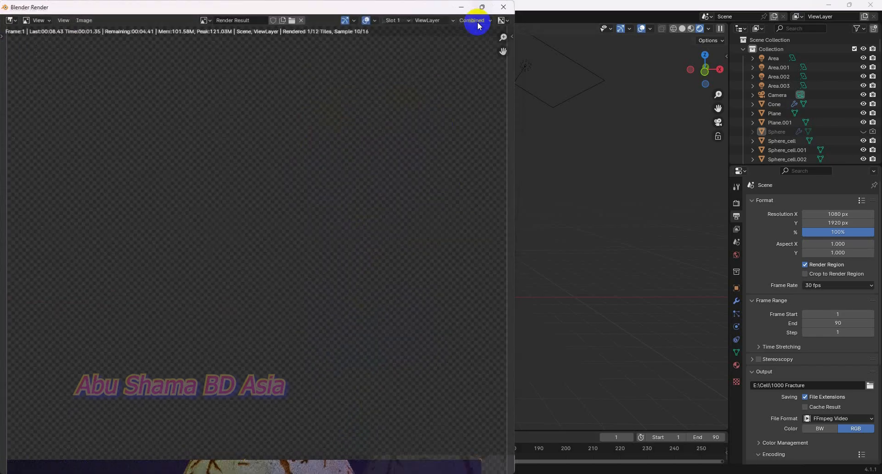
scroll(533, 186, down, 2)
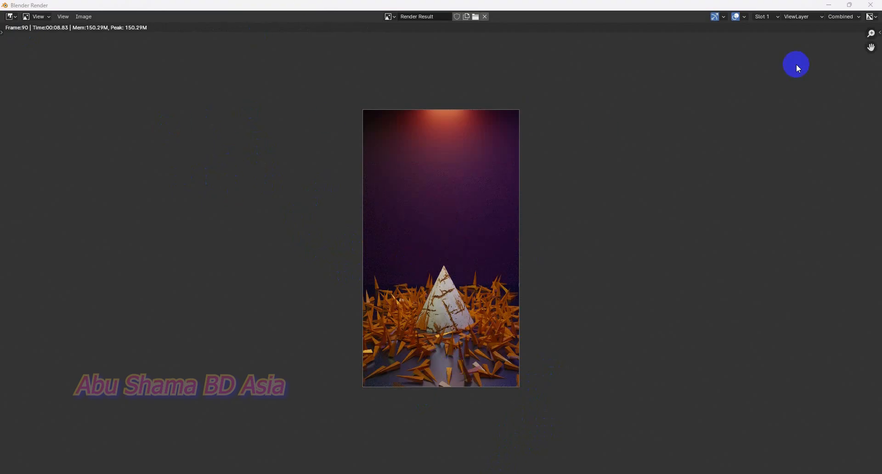
click(871, 4)
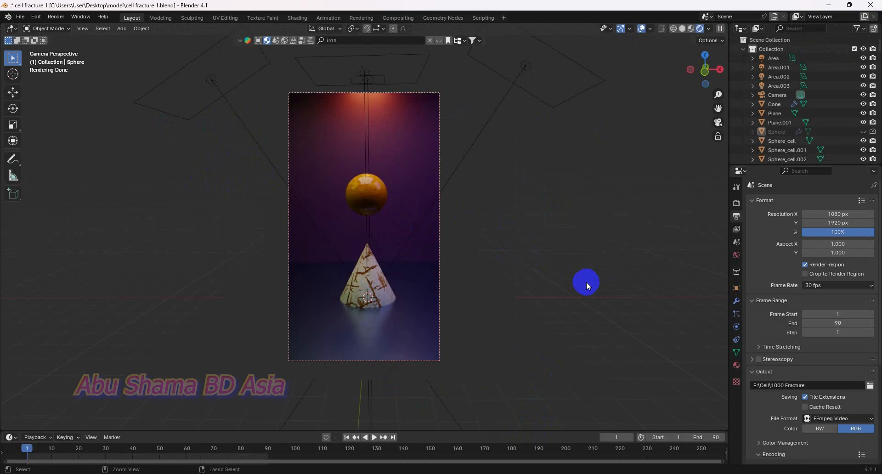
Step: Undo back to the selected sphere fragments, delete them all and unhide the original sphere
key(ctrl+z)
key(ctrl+z)
key(ctrl+z)
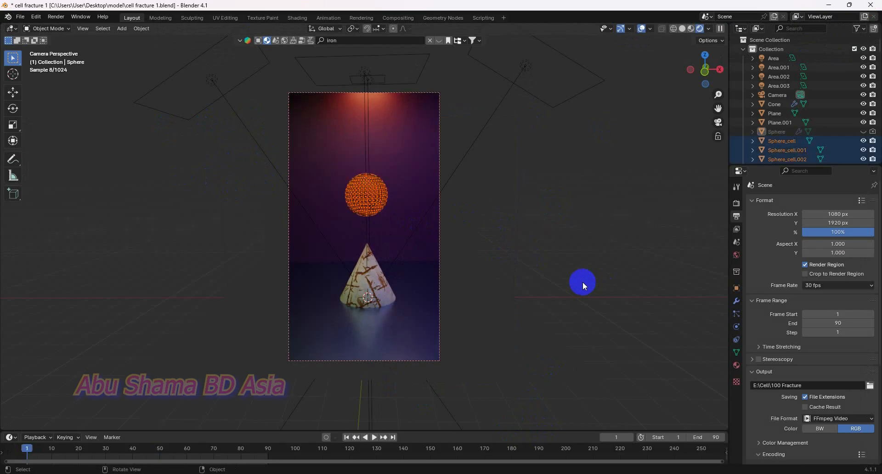
key(Delete)
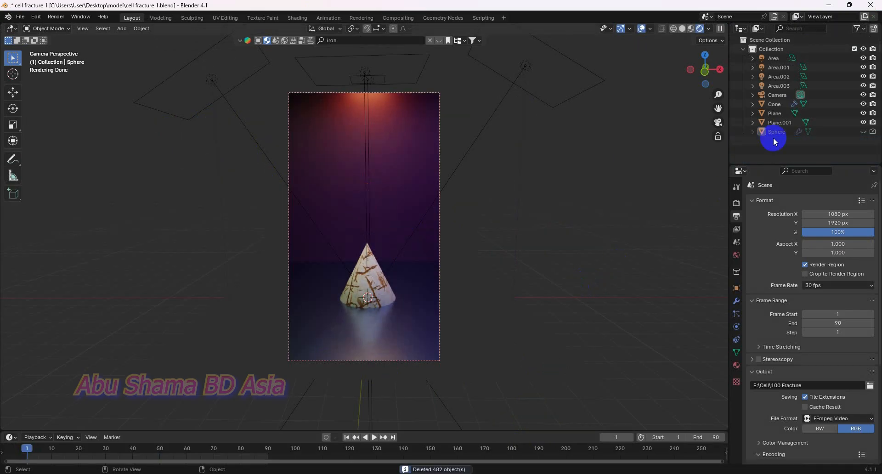
click(862, 132)
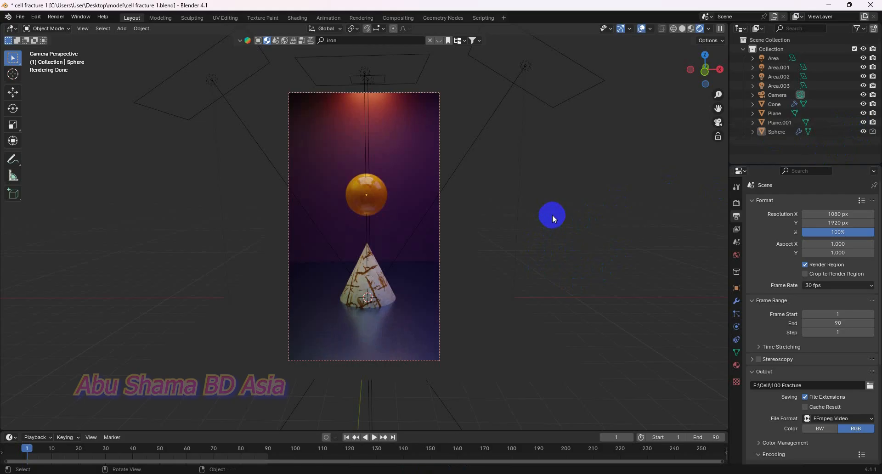
Step: Cell Fracture the original sphere from its own particles with a source limit of 5000
click(386, 193)
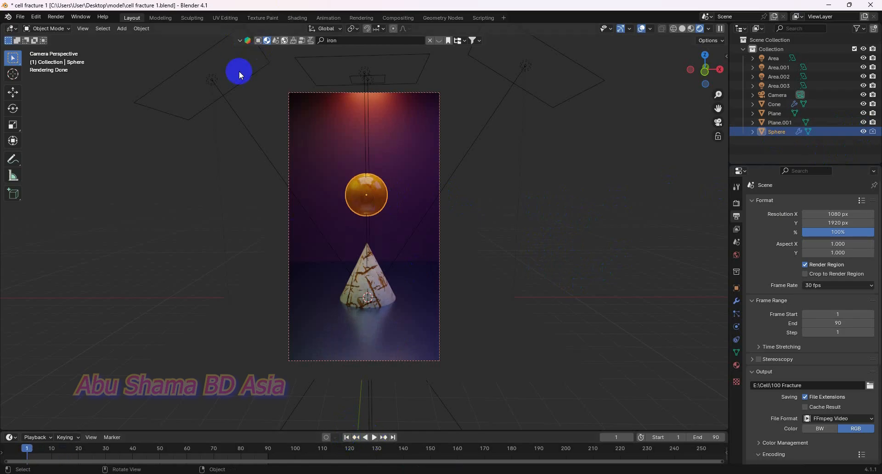
click(143, 28)
mouse_move(169, 281)
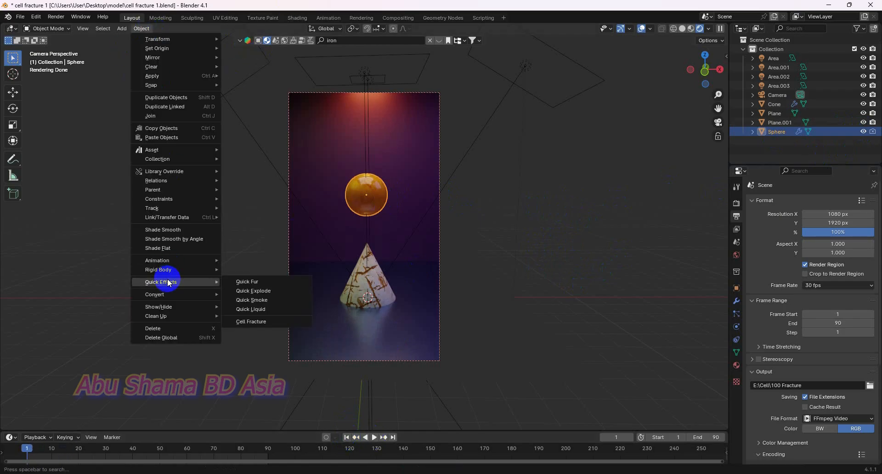
click(241, 322)
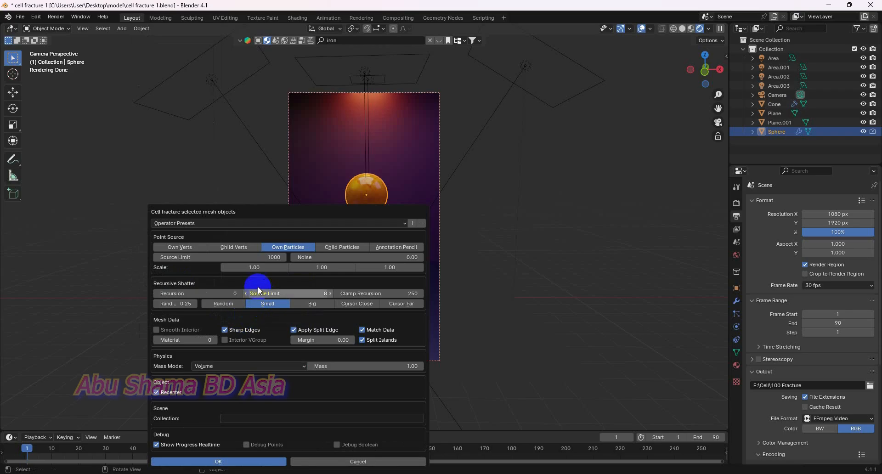
click(273, 259)
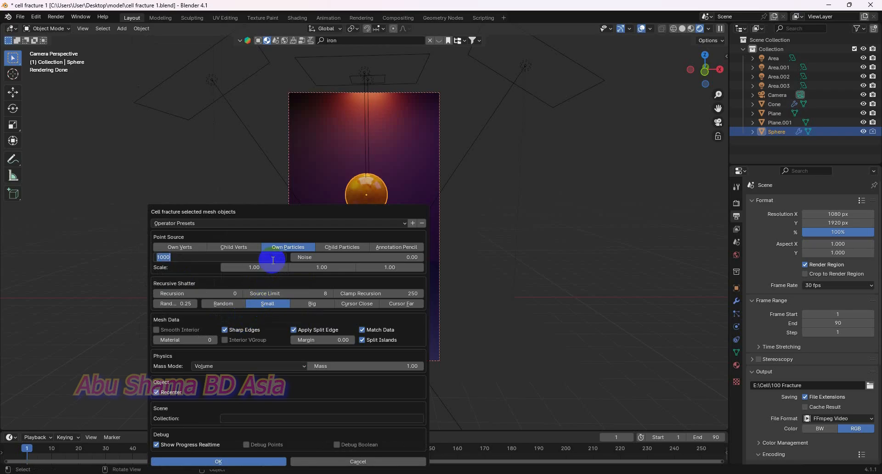
text(5000)
key(Return)
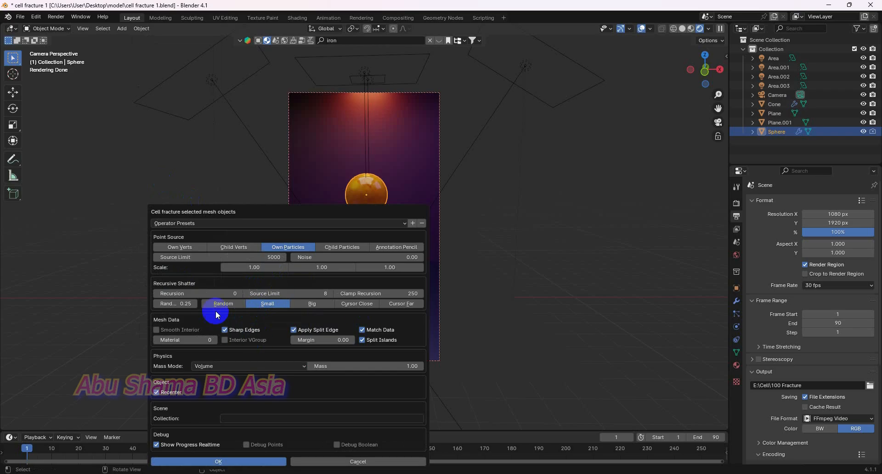
click(254, 462)
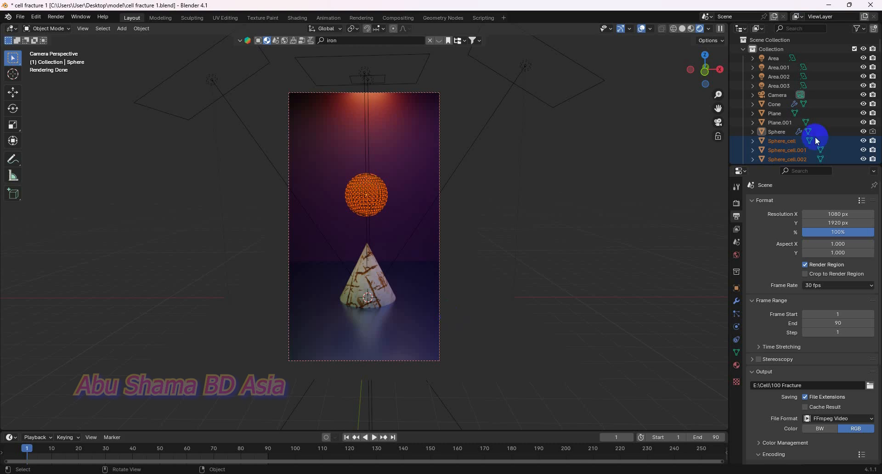
Step: Hide the original sphere and select all its fragments, leaving the area light out of the selection
click(864, 133)
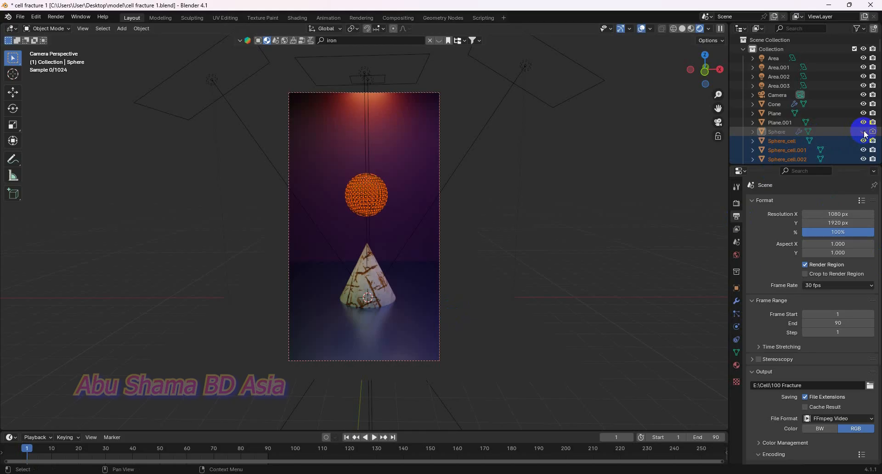
middle_drag(536, 251, 685, 246)
click(407, 145)
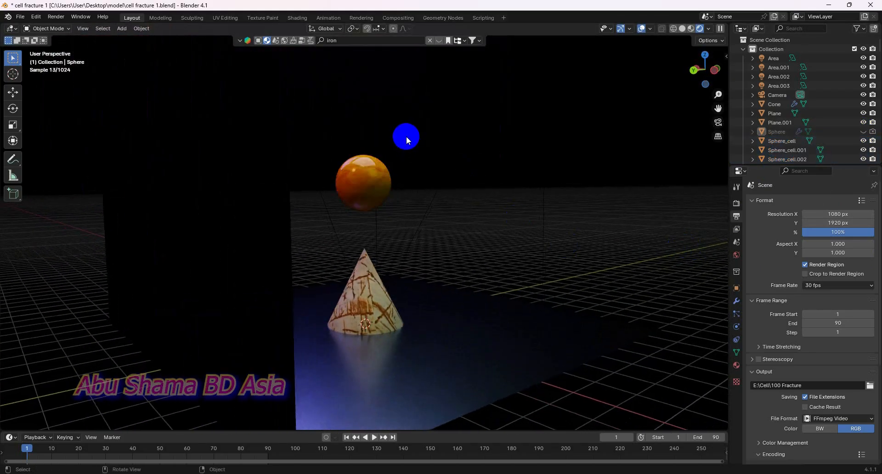
key(ctrl+b)
drag(411, 130, 331, 218)
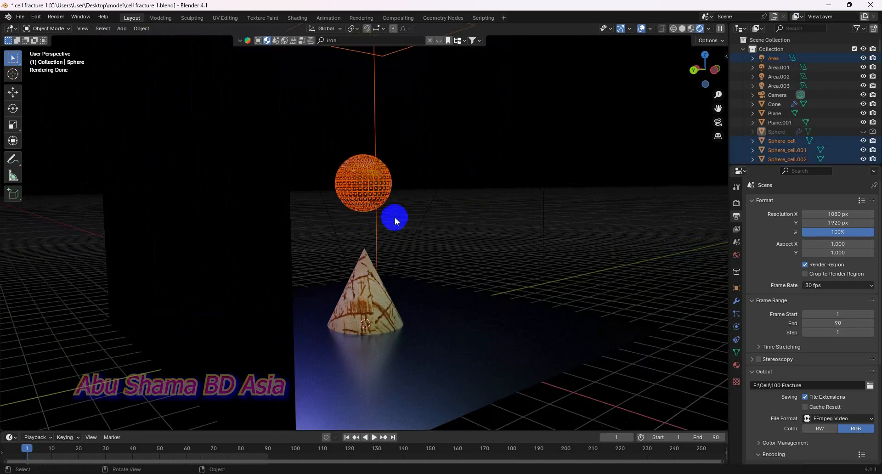
ctrl+drag(399, 106, 352, 120)
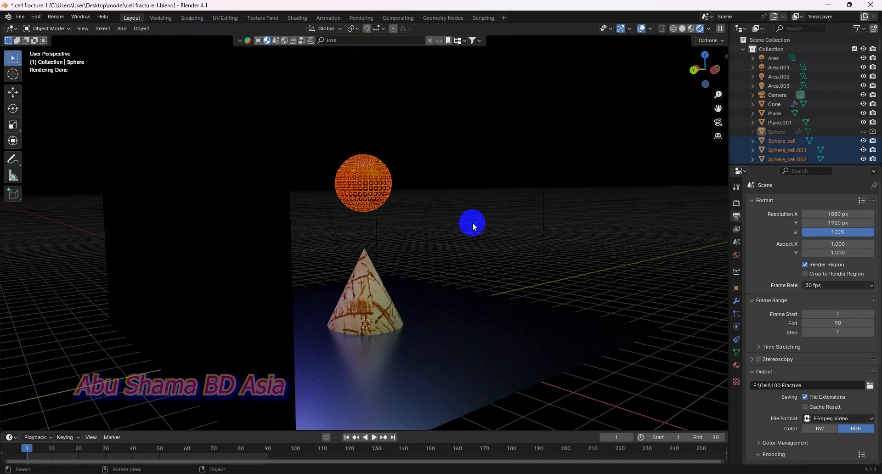
middle_drag(472, 222, 339, 219)
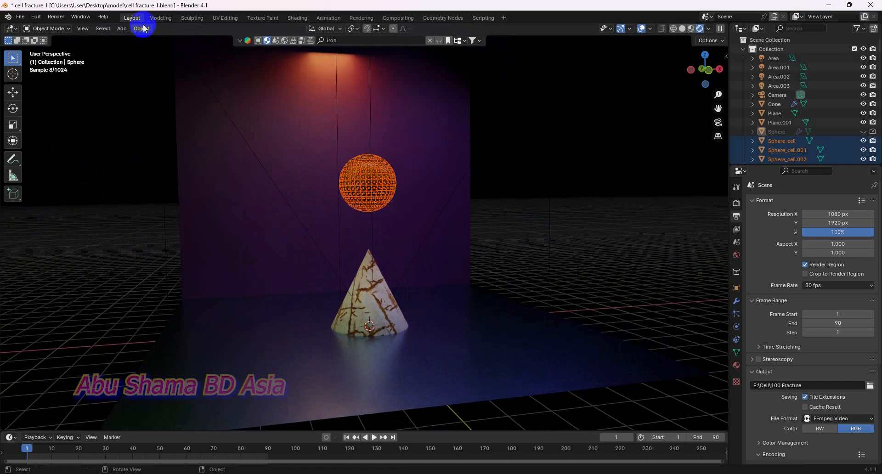
Step: Add active rigid body physics to the newly selected sphere fragments
click(147, 29)
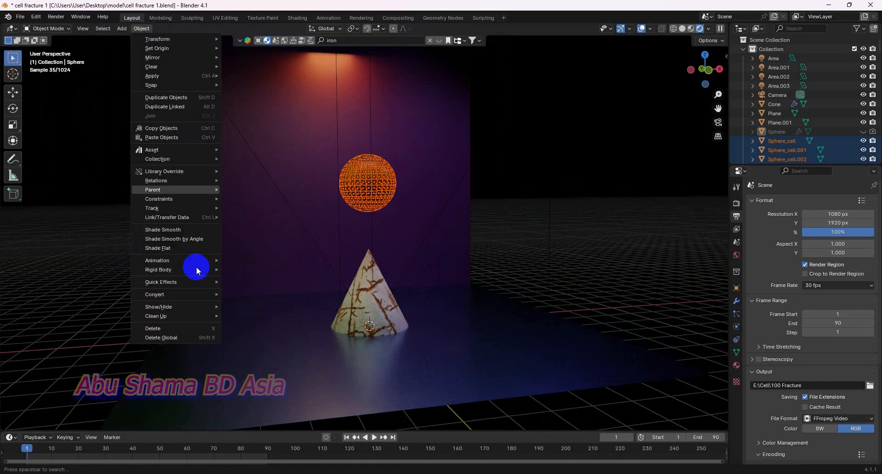
mouse_move(192, 284)
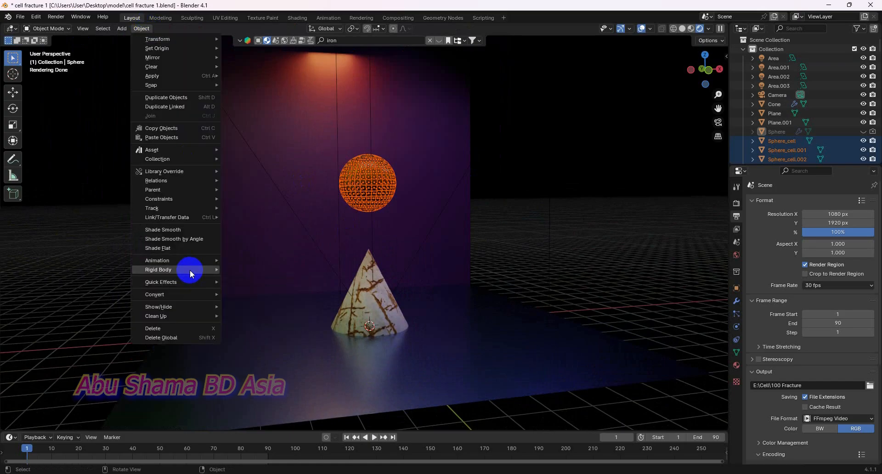
click(240, 270)
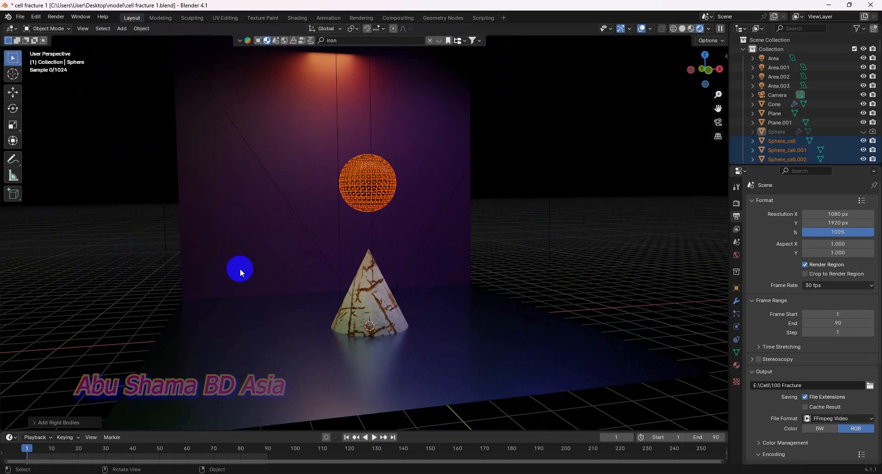
Step: Play the new shatter simulation in the camera view, stop it and return to frame 1
click(374, 436)
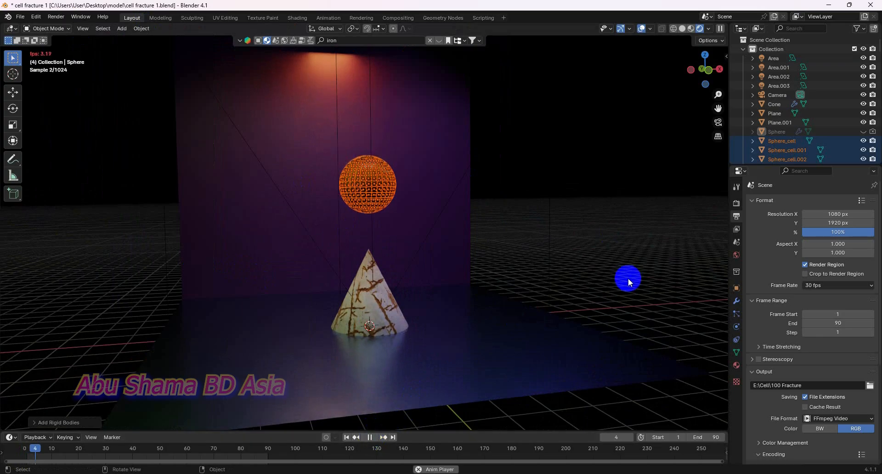
click(628, 279)
middle_drag(614, 284, 596, 282)
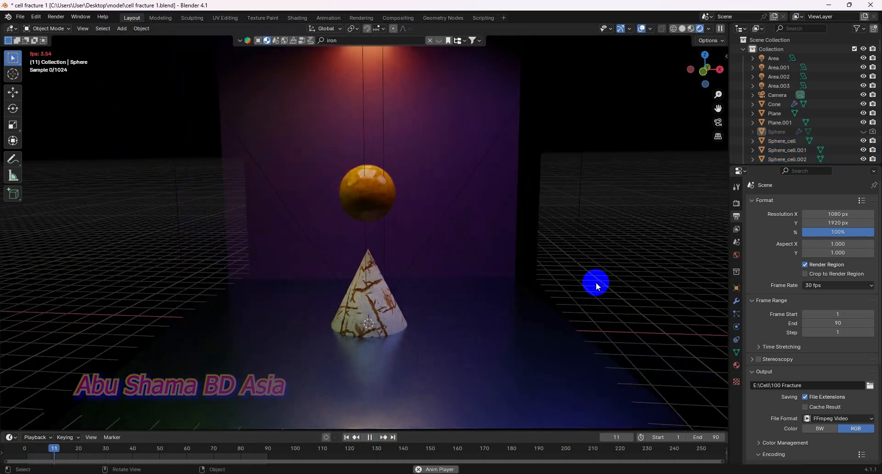
key(KP_0)
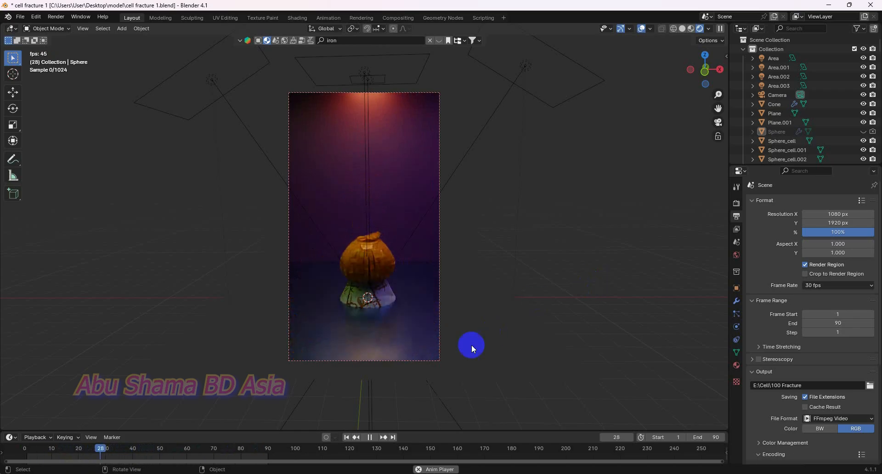
click(370, 437)
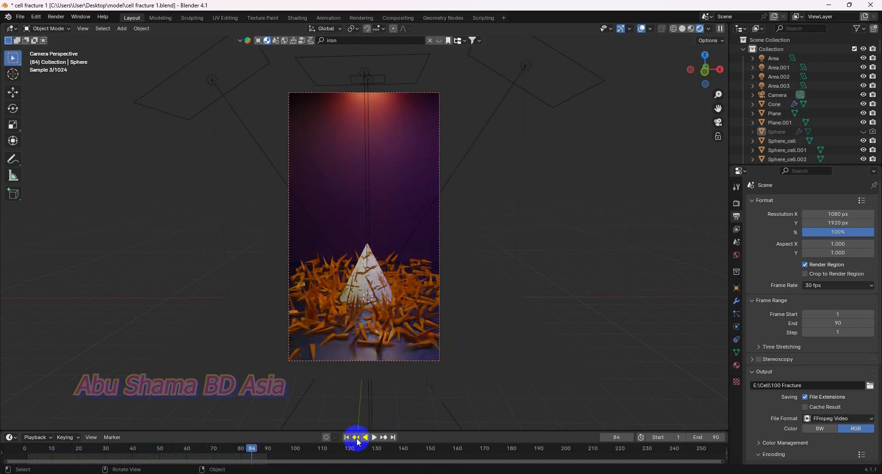
click(346, 436)
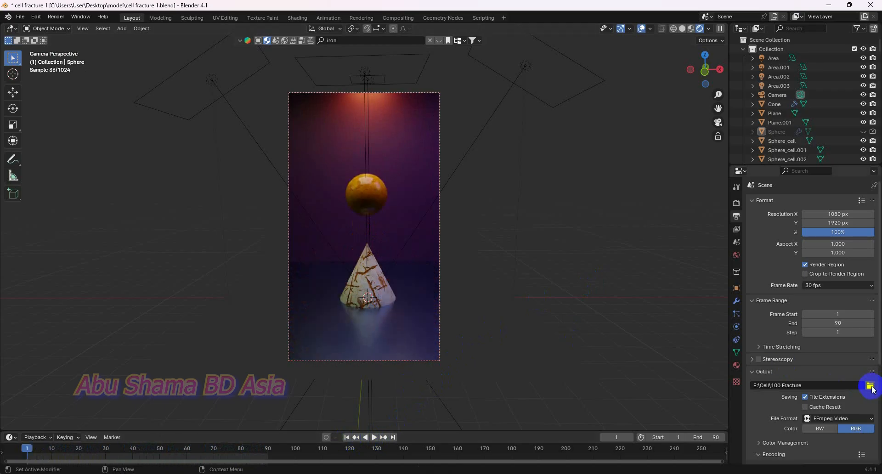
Step: Change the render output file name to "5000 Fracture" in E:\Cell, accept it and save the project
click(870, 386)
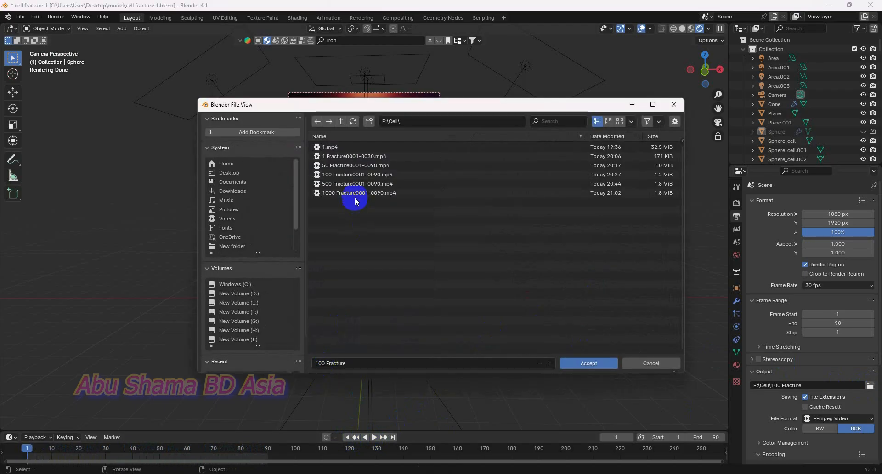
click(317, 364)
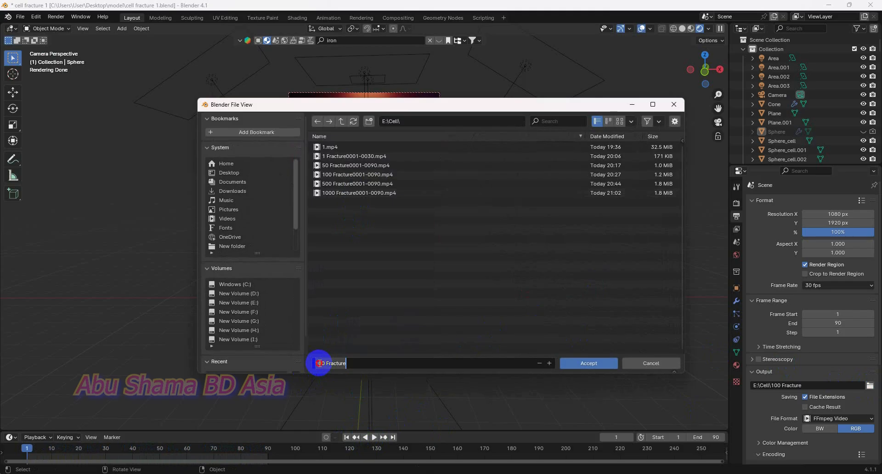
click(317, 364)
key(BackSpace)
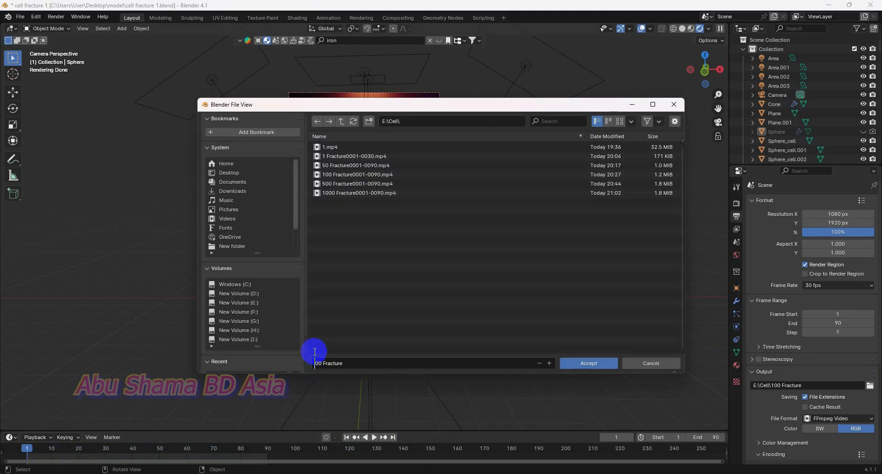
text(50)
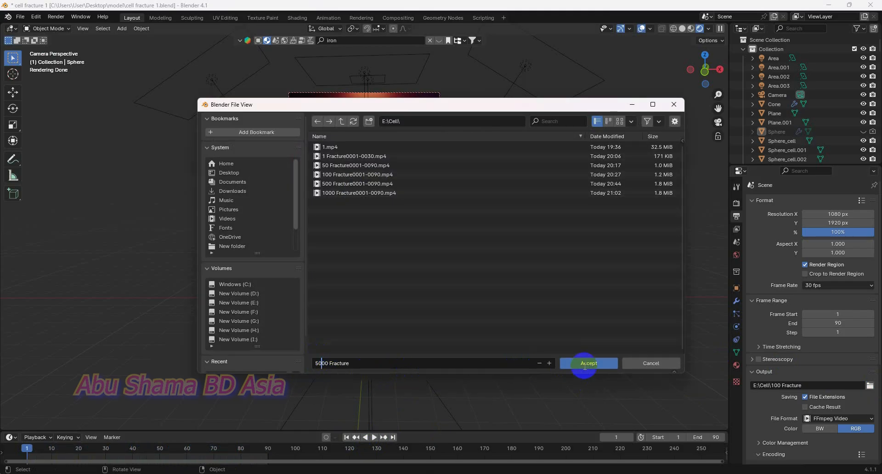
click(586, 364)
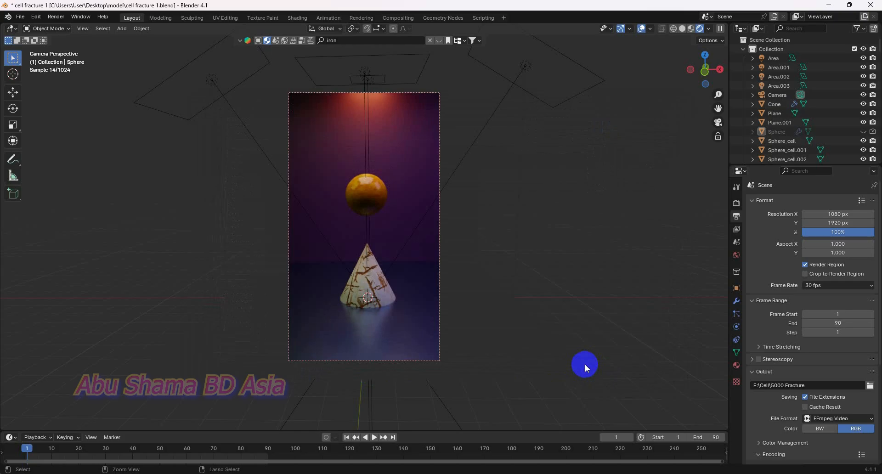
key(ctrl+s)
Step: Render the 5000 Fracture animation and maximize the render view
click(57, 17)
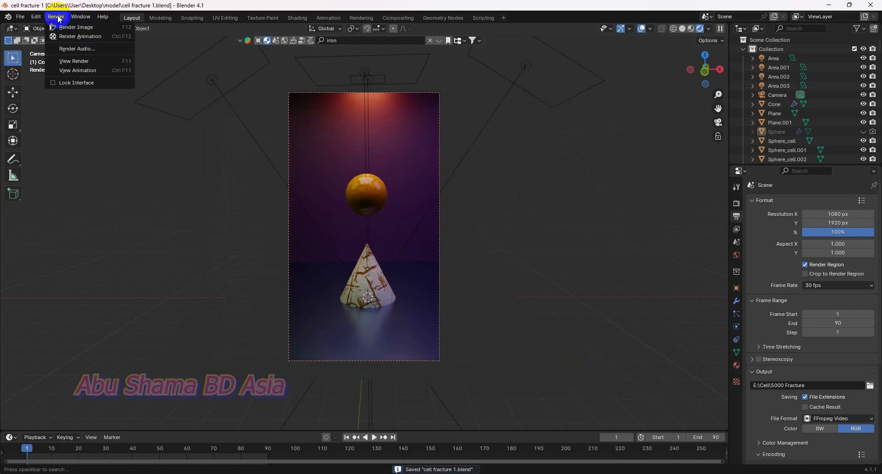
click(78, 36)
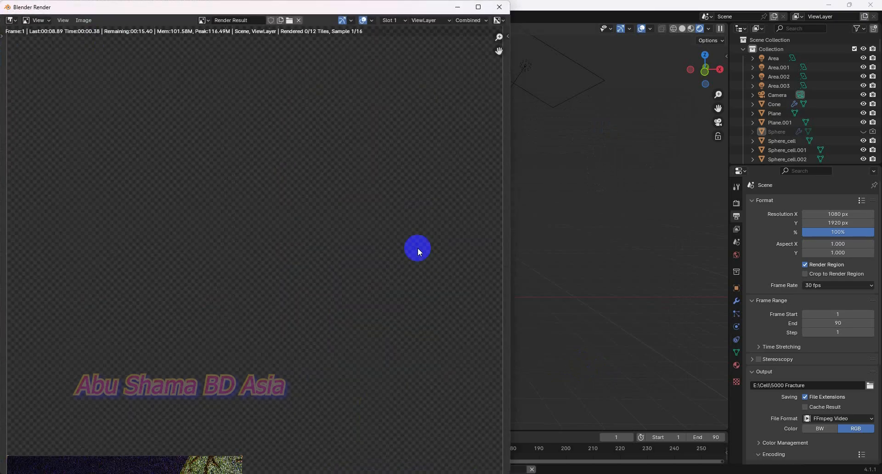
click(476, 9)
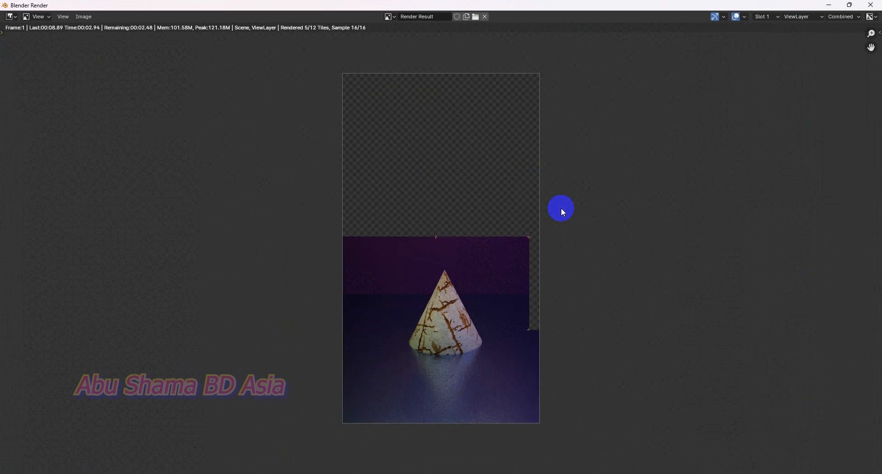
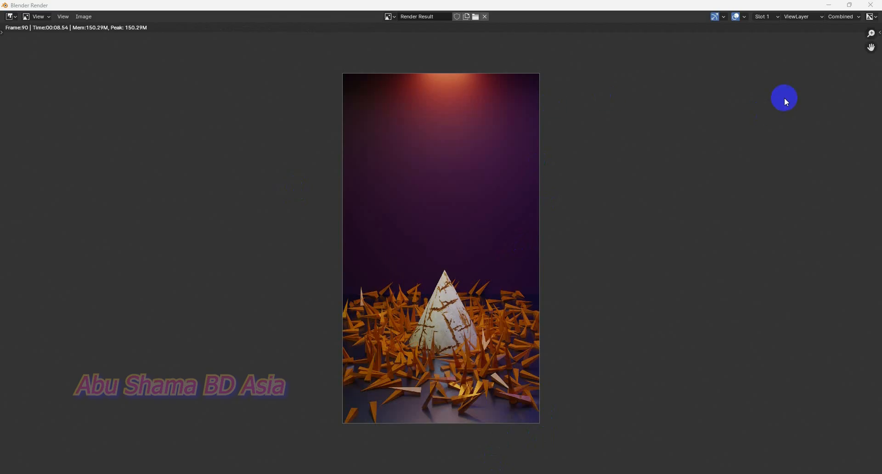
Step: Close the finished render view and delete all the sphere's fracture pieces from the scene
click(870, 5)
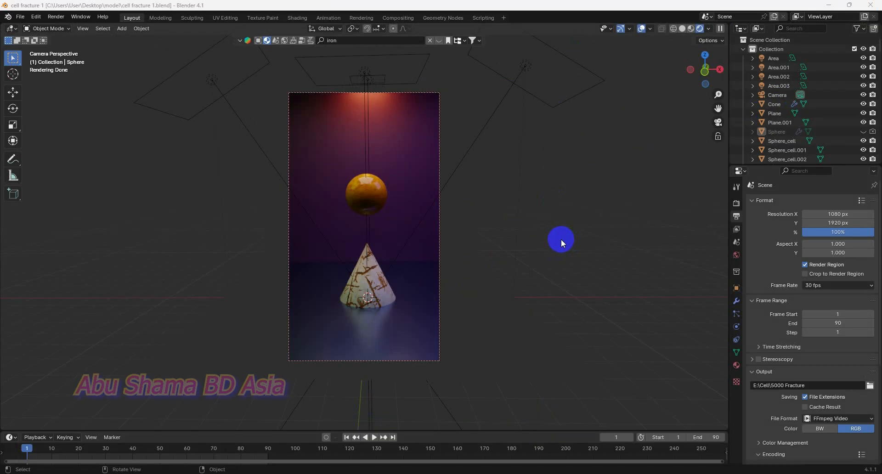
middle_drag(561, 238, 700, 226)
key(ctrl+b)
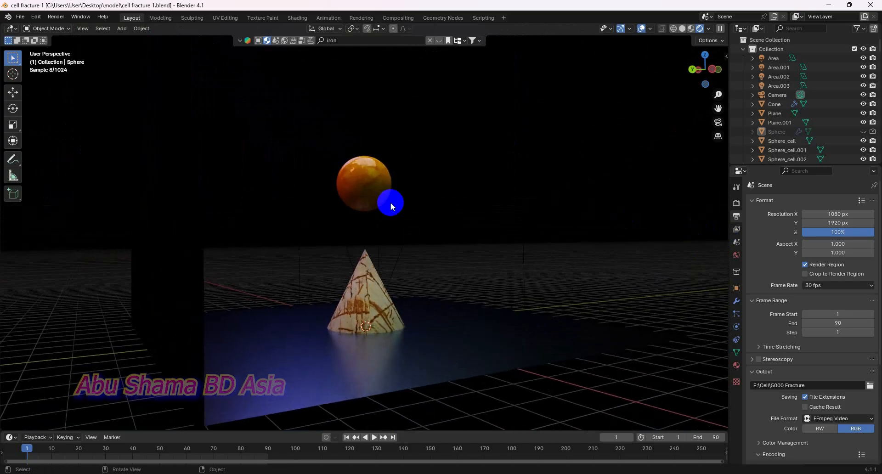
drag(396, 136, 338, 216)
ctrl+drag(410, 101, 300, 140)
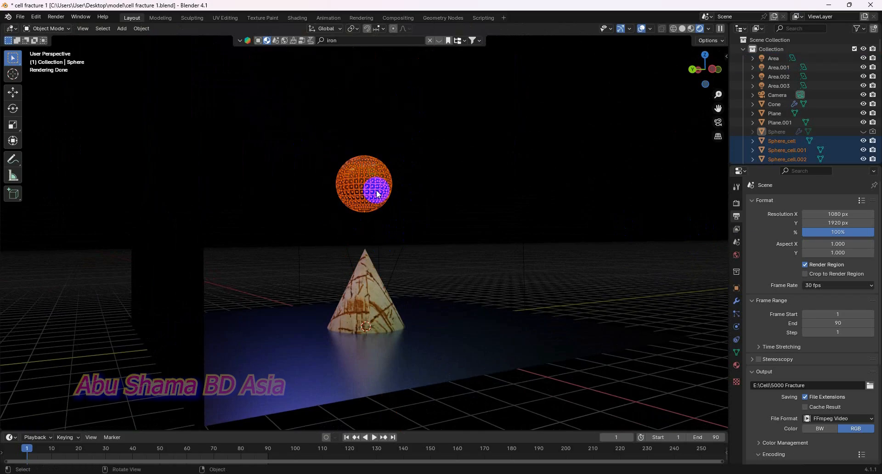
key(Delete)
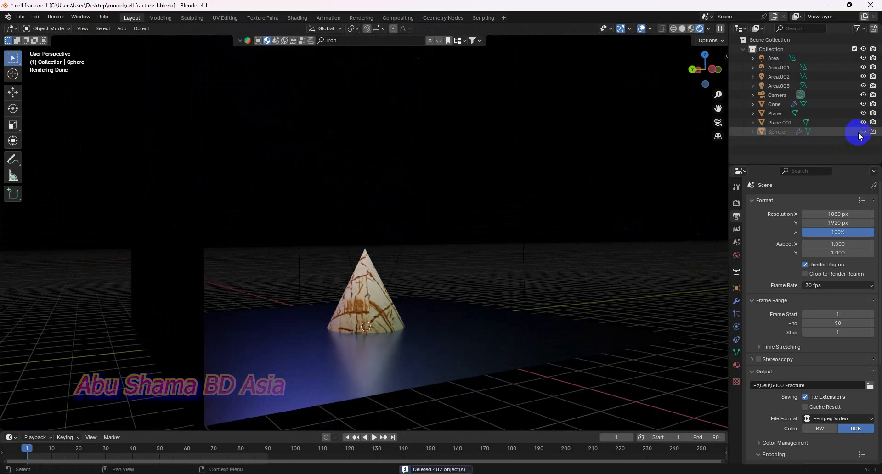
Step: Unhide the original sphere, save the project and close Blender
click(863, 131)
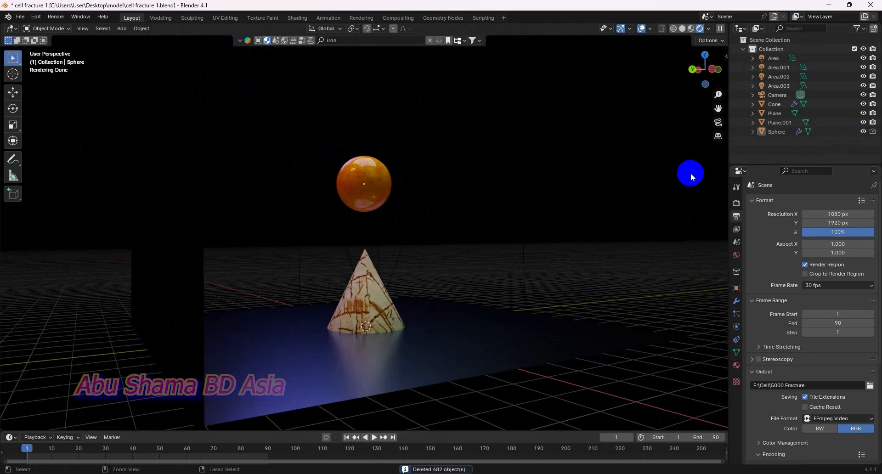
key(ctrl+s)
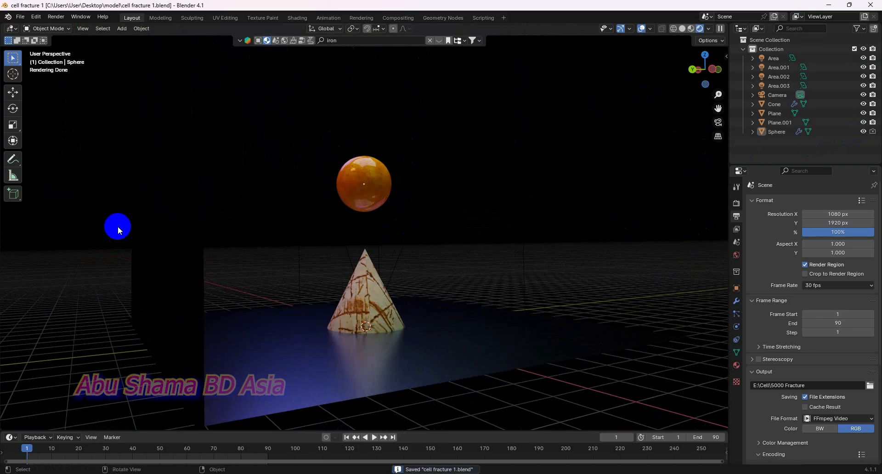
click(870, 4)
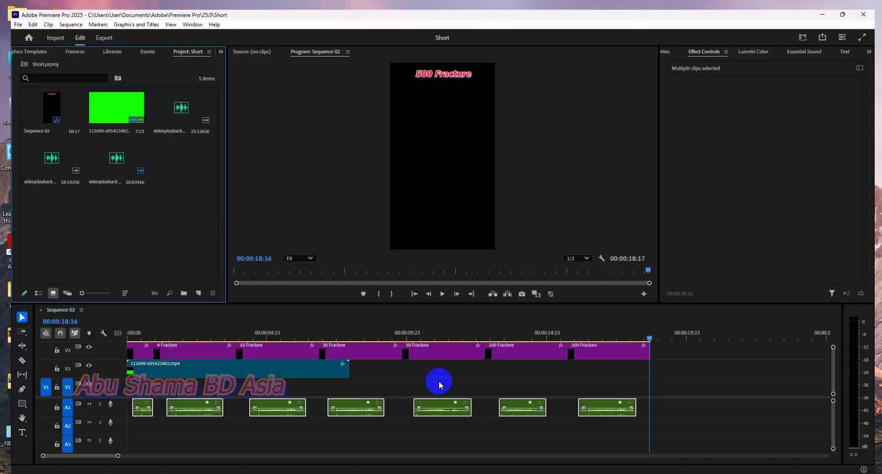
Step: In Premiere Pro, import the rendered 1, 50, 100, 500, 1000 and 5000 Fracture videos from E:\Cell into the Short project
click(123, 218)
double_click(128, 223)
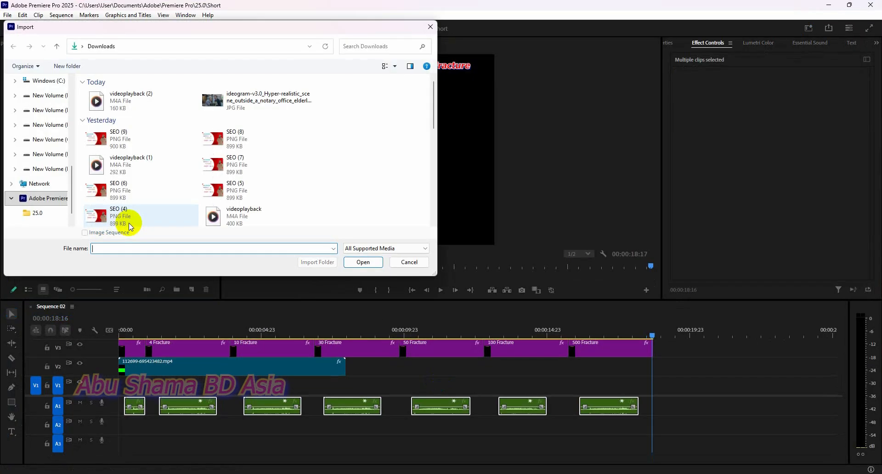
click(54, 109)
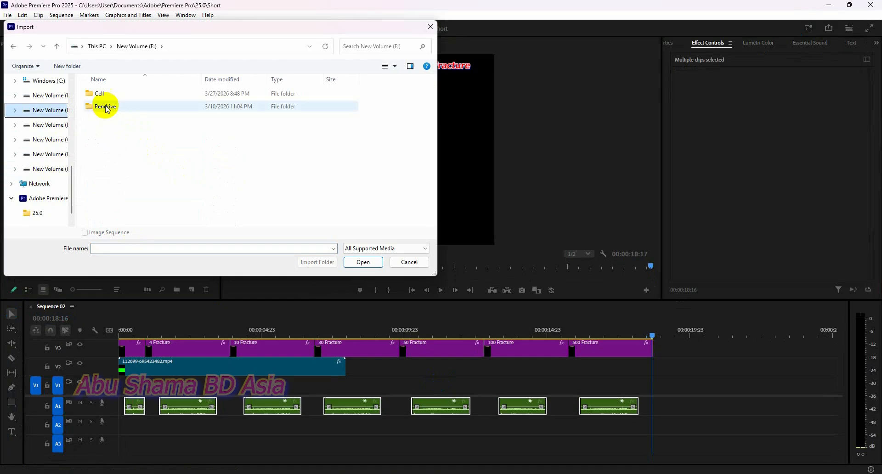
double_click(116, 95)
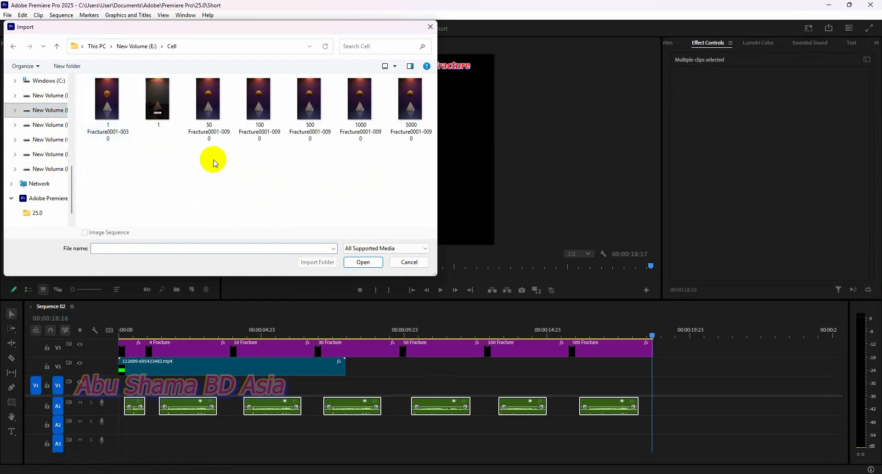
drag(423, 163, 122, 119)
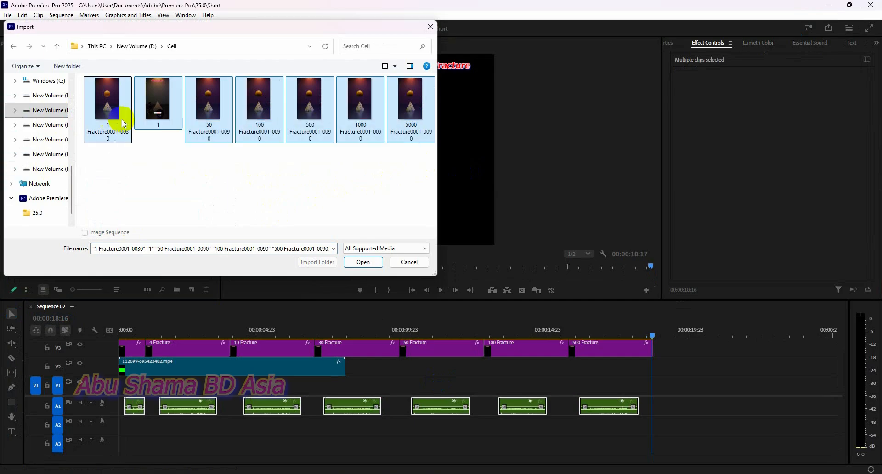
click(372, 263)
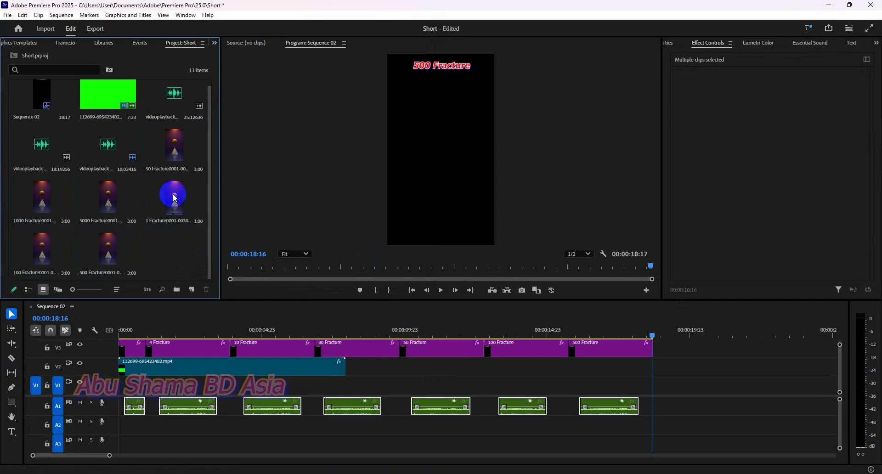
Step: Place the 1 Fracture clip at the start of track V1 and play the sequence from the beginning
drag(175, 198, 121, 390)
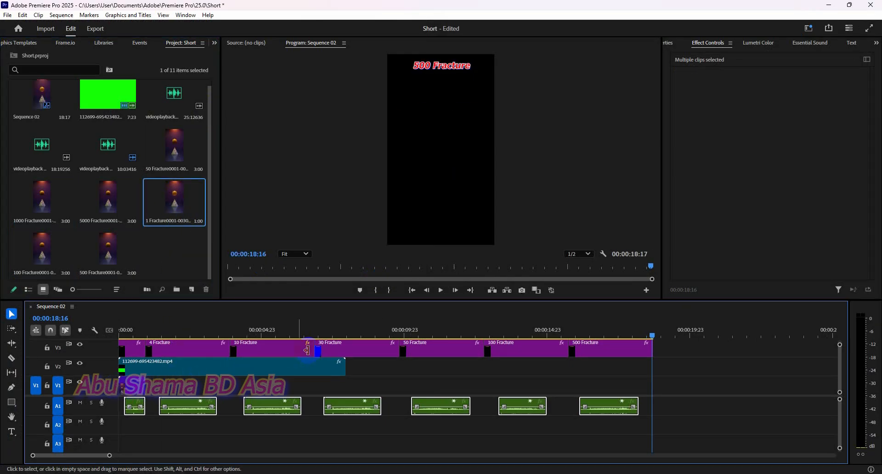
click(440, 291)
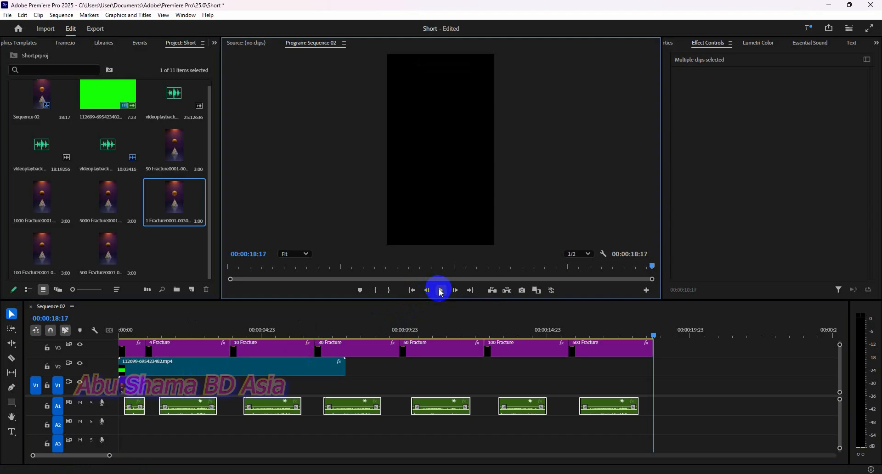
click(412, 290)
click(441, 290)
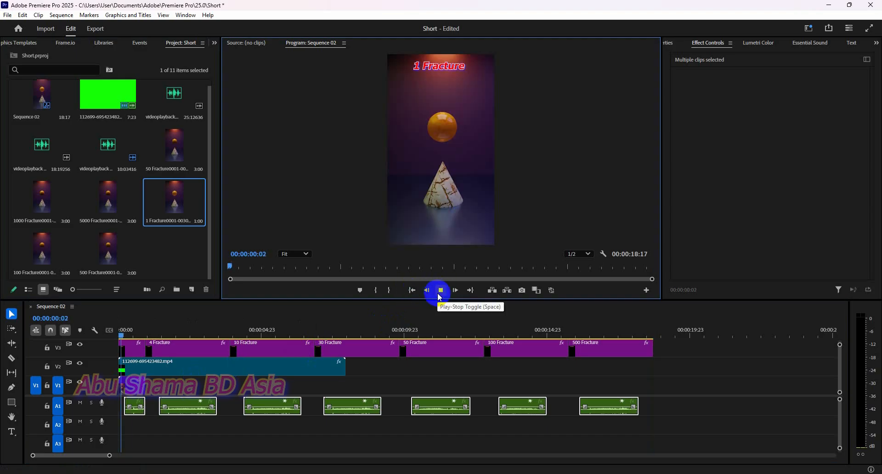
click(439, 297)
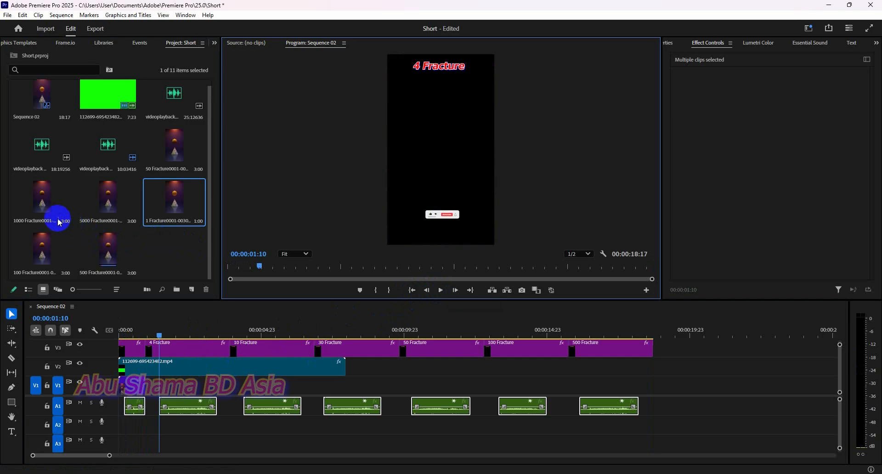
Step: Place the 50 Fracture clip directly after the 1 Fracture clip on V1 and play through it
click(172, 153)
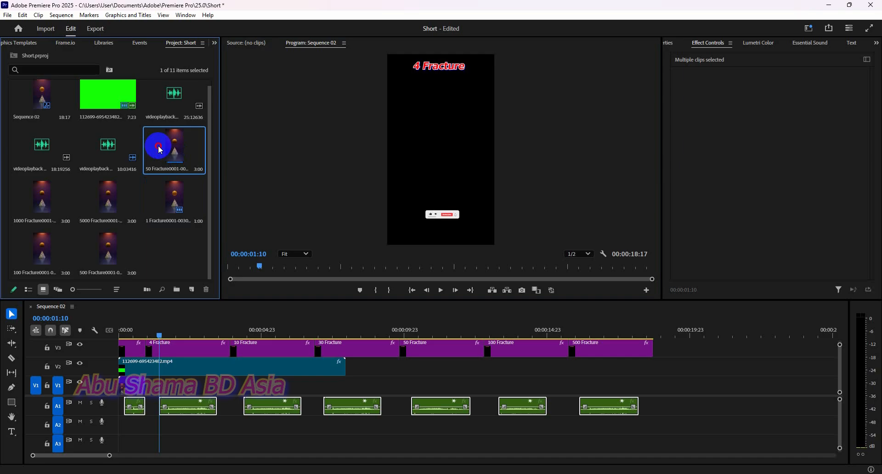
drag(160, 149, 150, 398)
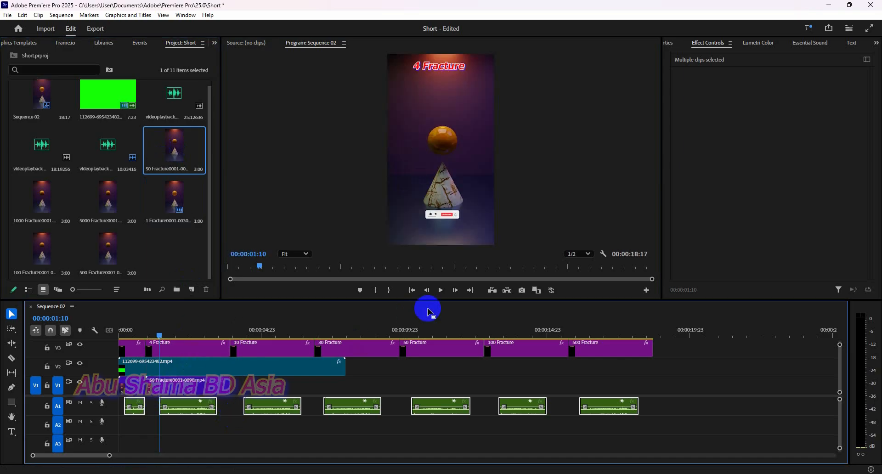
click(442, 291)
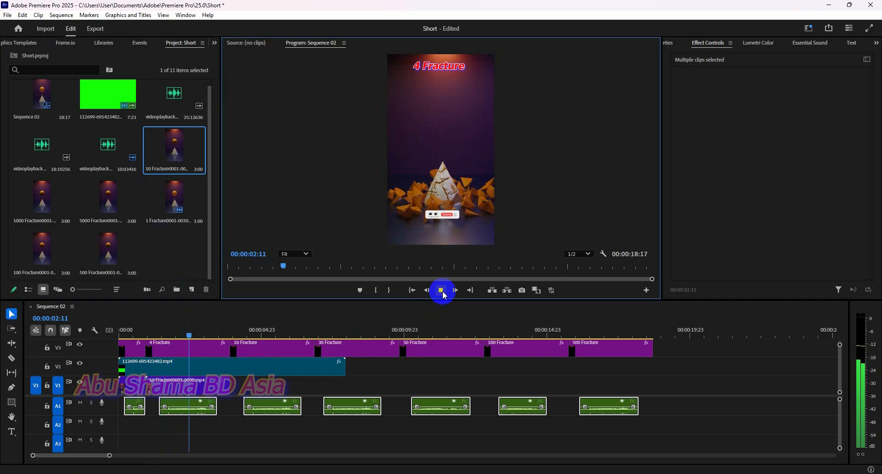
click(441, 291)
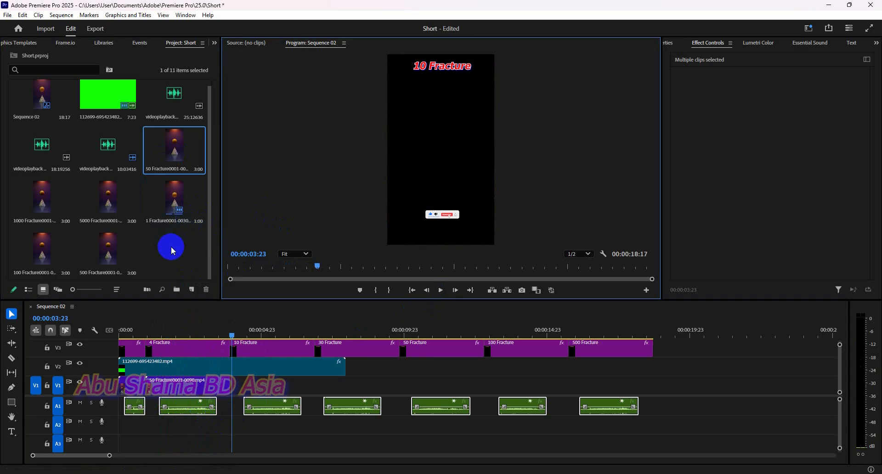
Step: Place the 100 Fracture clip directly after the 50 Fracture clip on V1 and preview it
click(49, 260)
drag(59, 257, 233, 388)
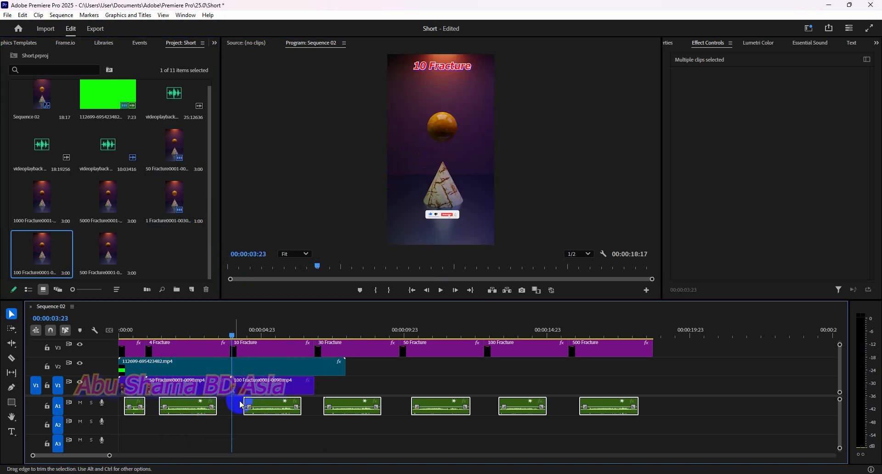
click(441, 290)
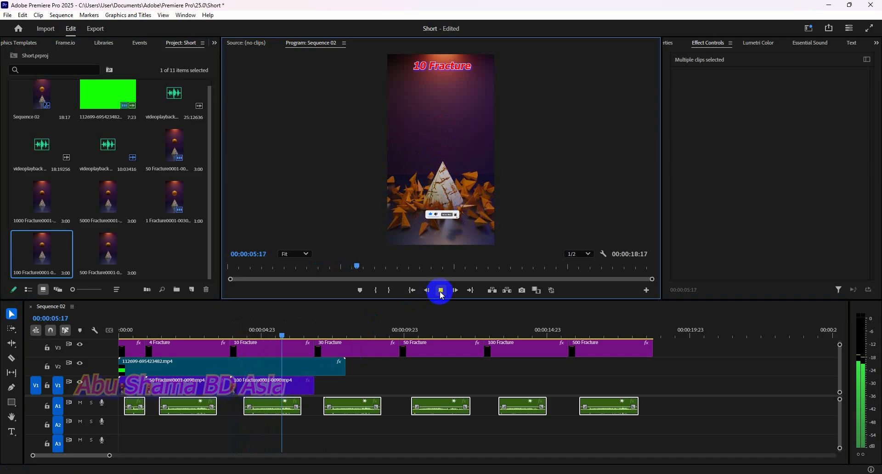
click(441, 290)
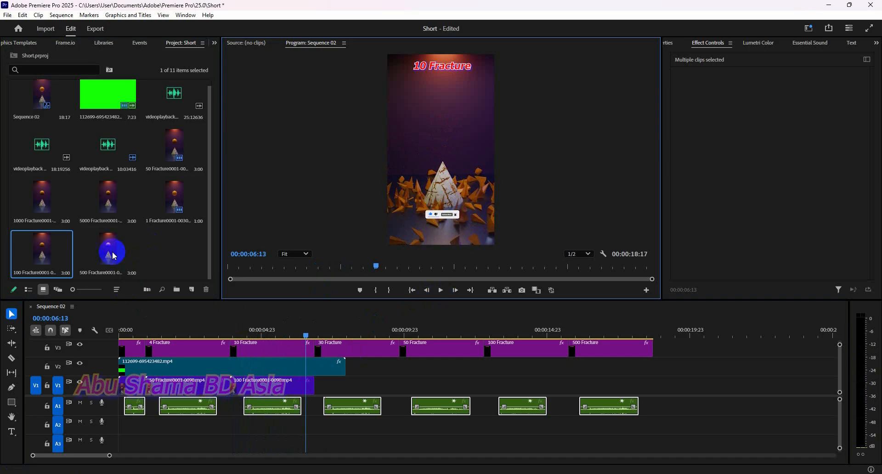
Step: Place the 500 Fracture clip directly after the 100 Fracture clip on V1 and preview it
drag(108, 251, 316, 392)
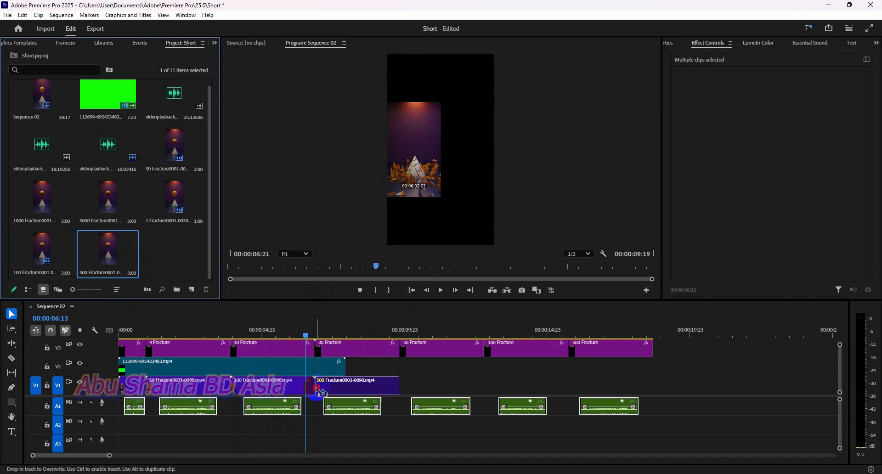
click(440, 294)
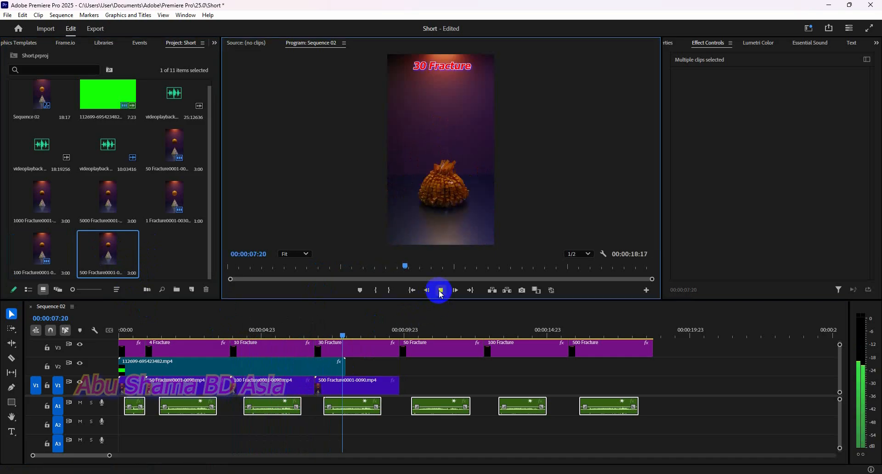
click(440, 294)
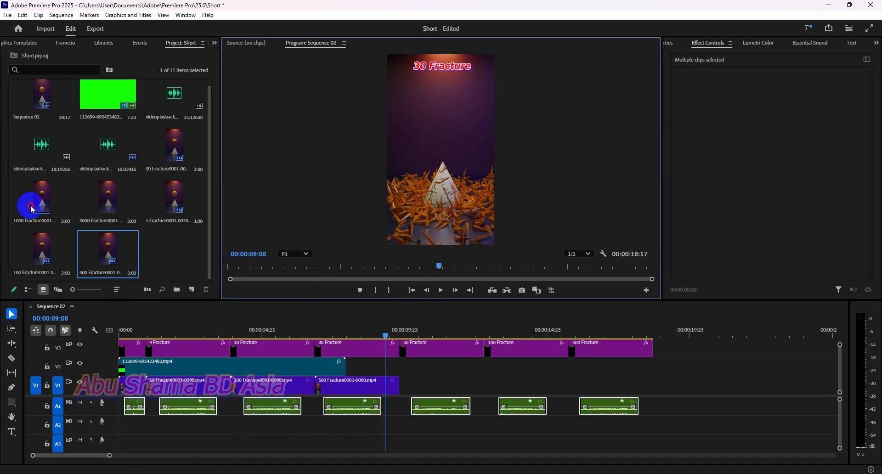
Step: Place the 1000 Fracture clip directly after the 500 Fracture clip on V1 and preview it
drag(30, 200, 403, 389)
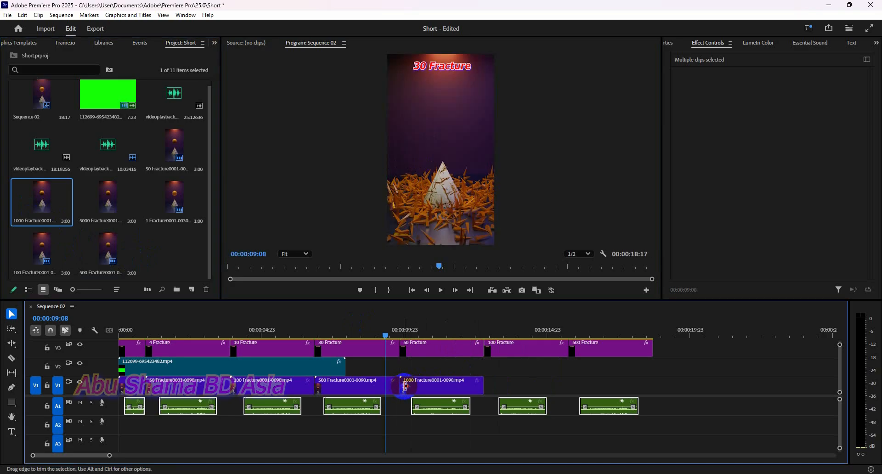
click(442, 297)
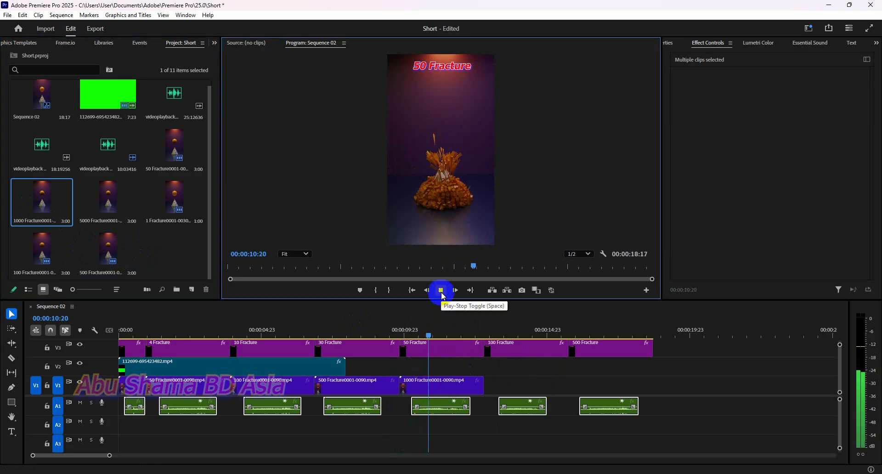
click(442, 296)
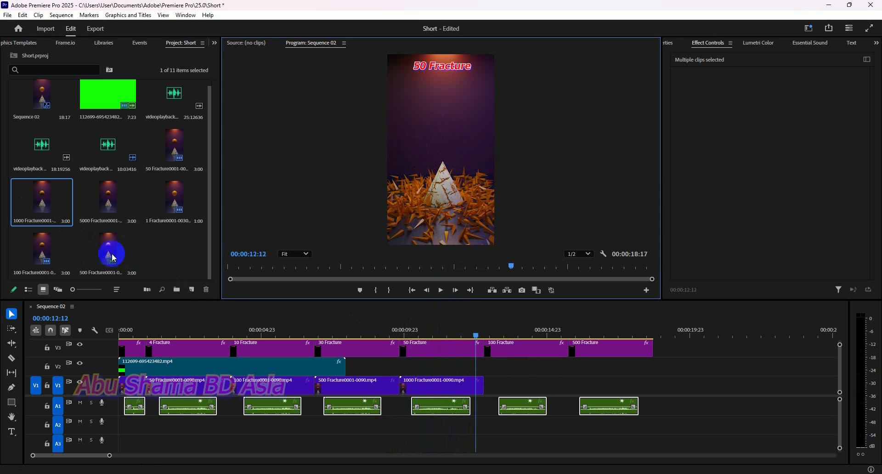
Step: Place the 5000 Fracture clip directly after the 1000 Fracture clip on V1 and play the sequence through it
drag(95, 201, 483, 390)
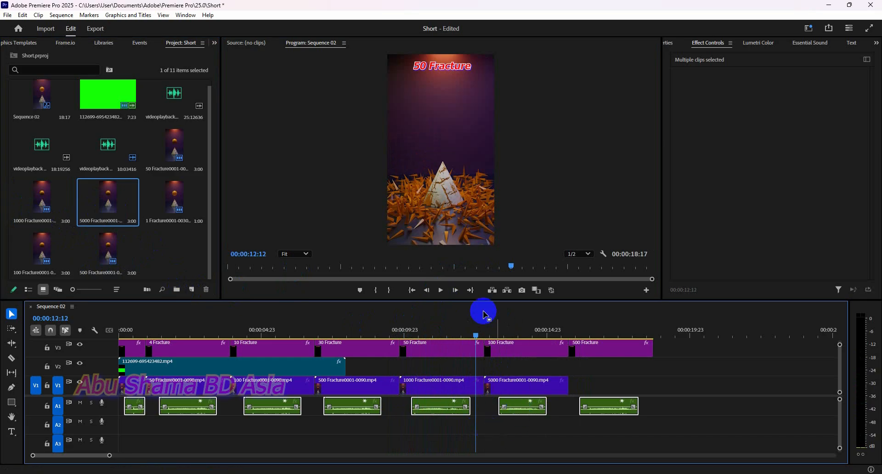
click(440, 293)
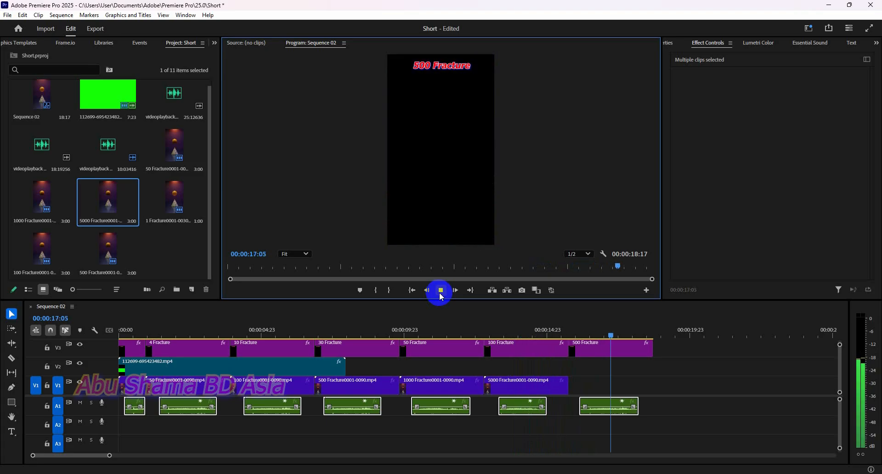
click(441, 290)
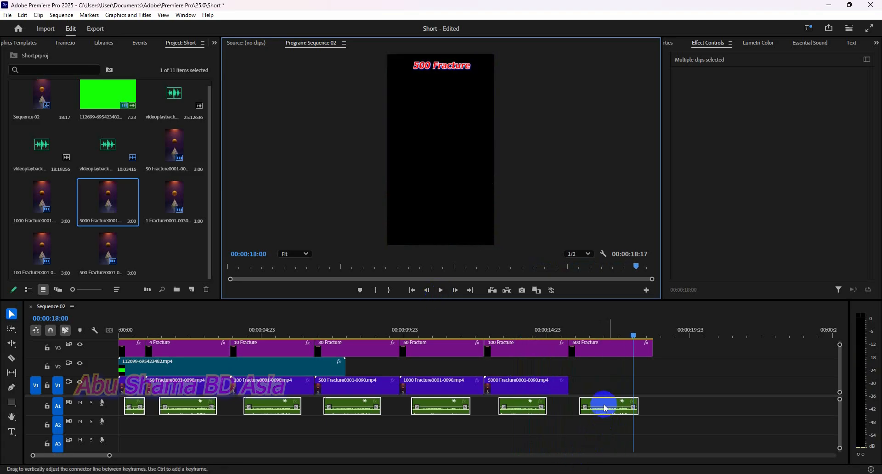
Step: Deselect the audio clips and delete the A1 audio clip beneath the 5000 Fracture video
click(523, 406)
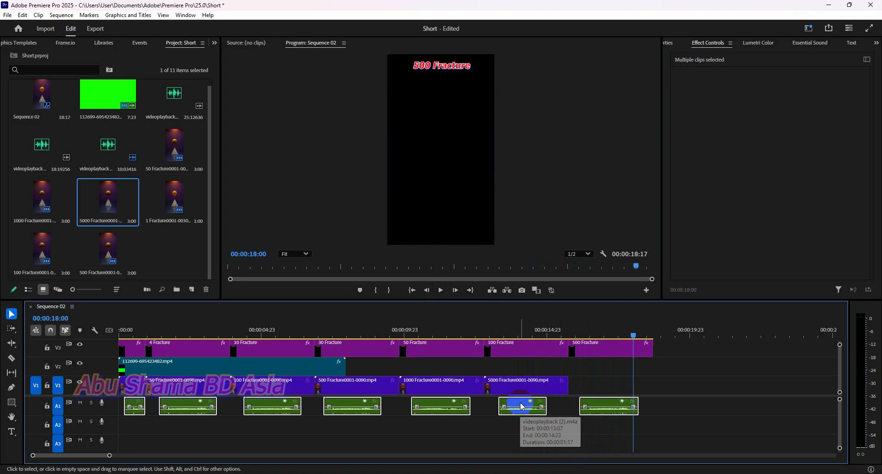
click(555, 415)
click(517, 404)
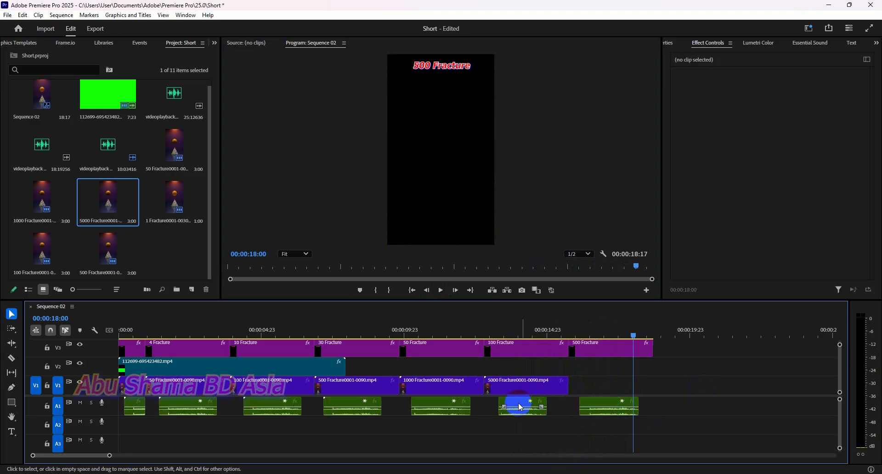
key(Delete)
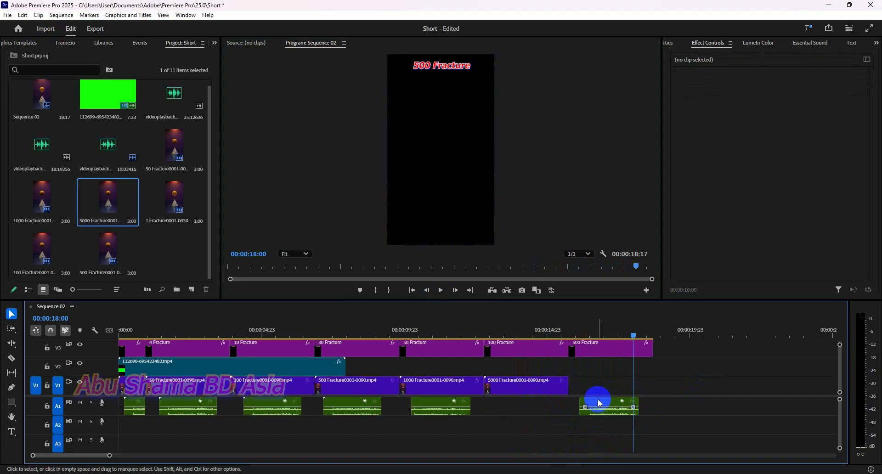
Step: Move the last A1 audio clip beneath the 5000 Fracture video and delete the surplus 500 Fracture title at the end of V3
drag(598, 400, 512, 404)
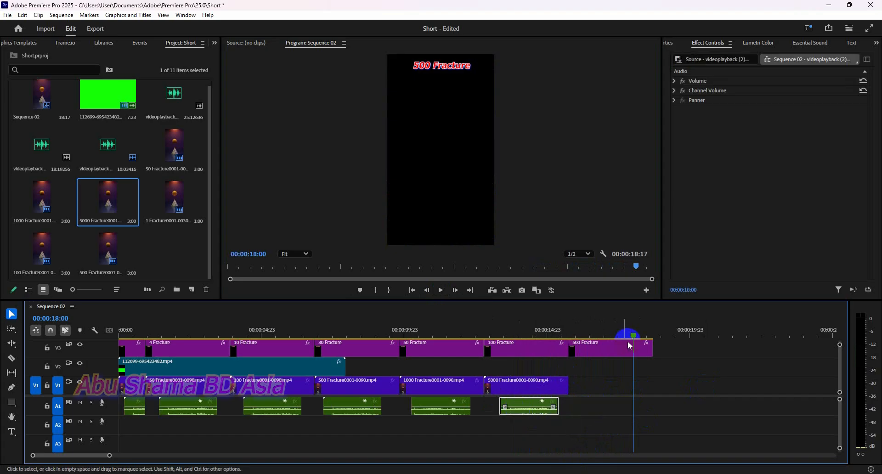
click(611, 352)
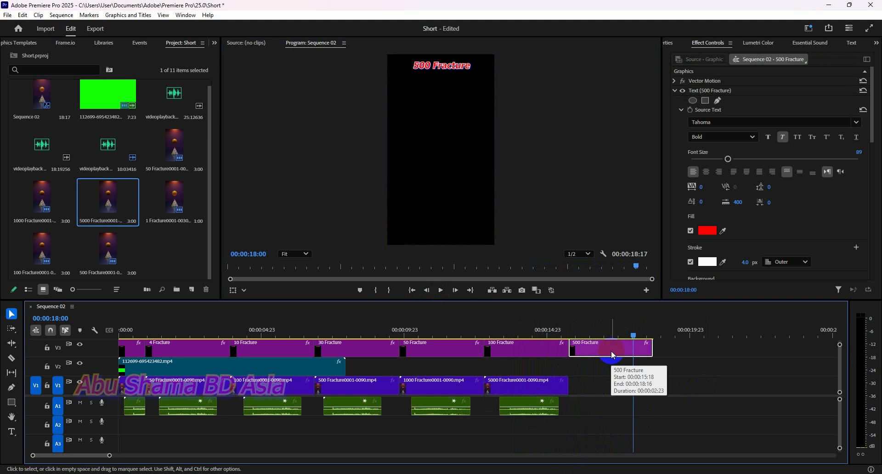
key(Delete)
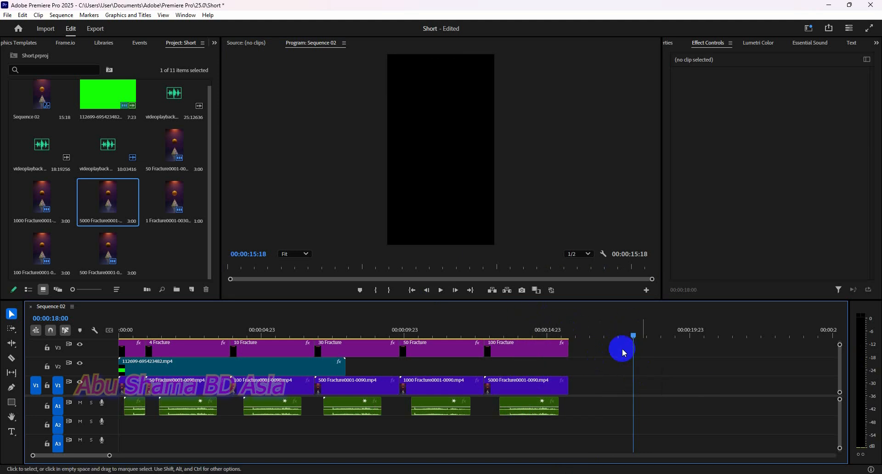
Step: Shift the A1 audio clip under the 5000 Fracture video 9 frames earlier and play the section to check the sync
click(469, 290)
drag(568, 336, 491, 341)
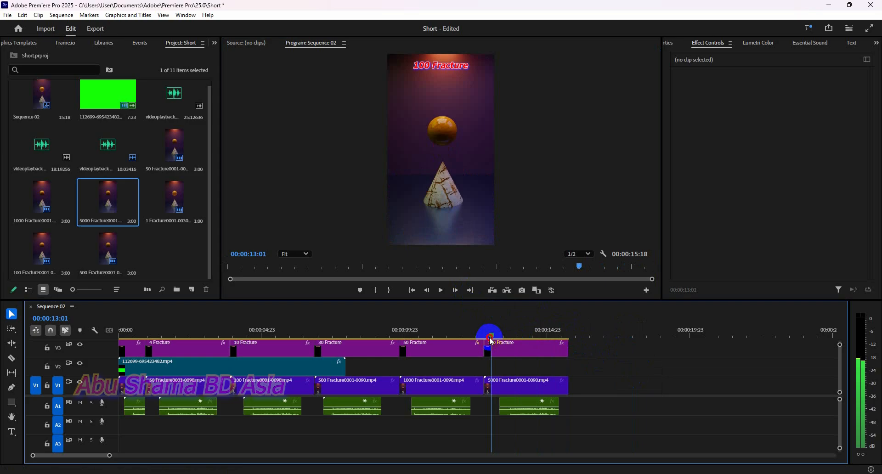
click(440, 296)
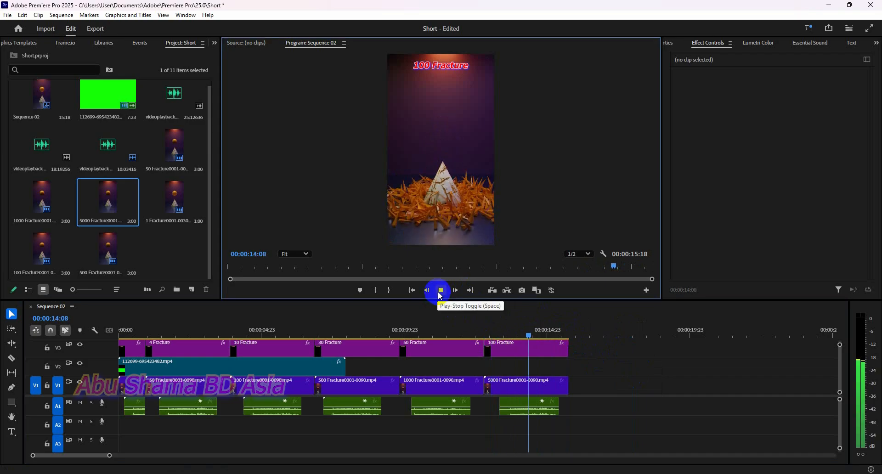
click(551, 332)
drag(542, 336, 503, 339)
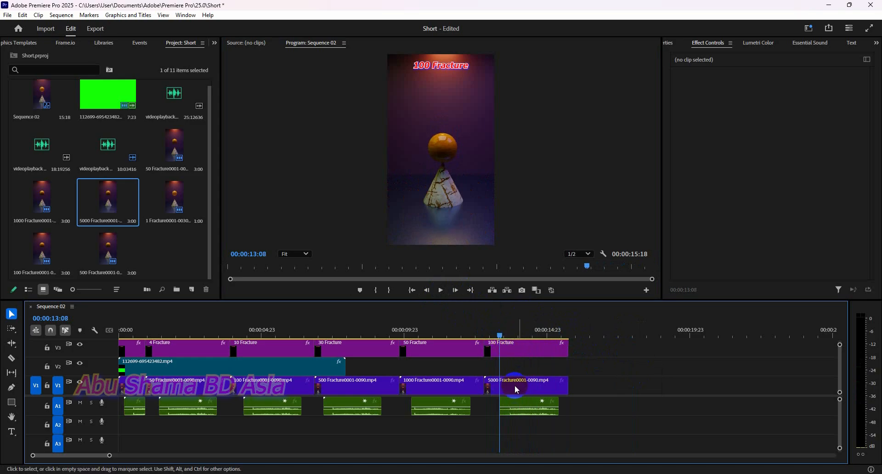
drag(500, 338, 491, 339)
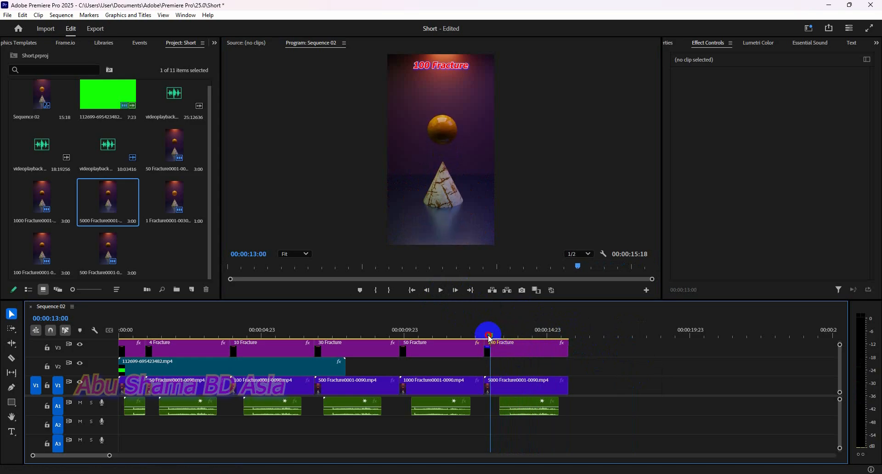
drag(519, 406, 509, 407)
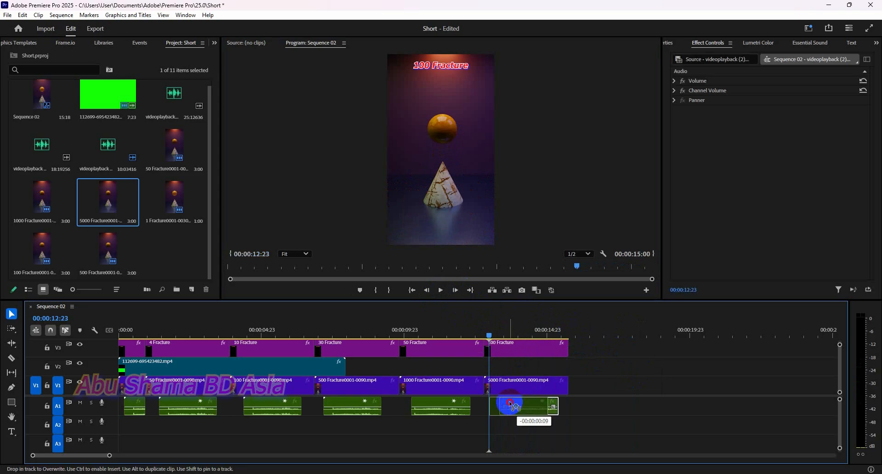
click(442, 290)
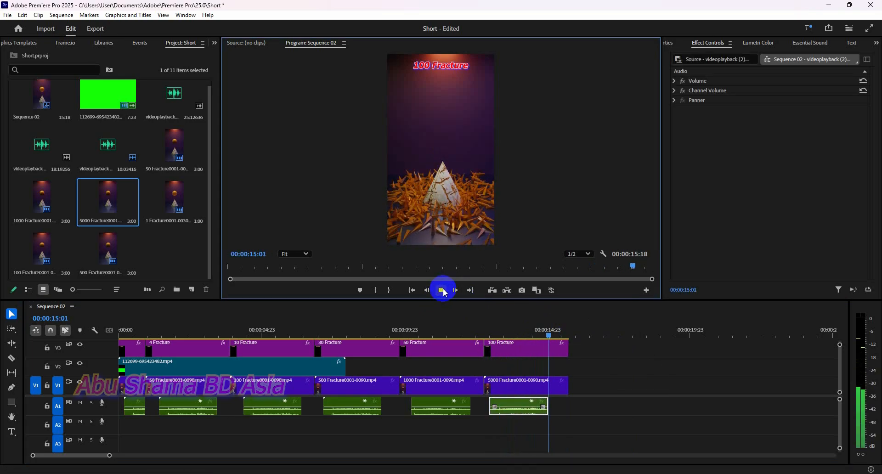
click(441, 290)
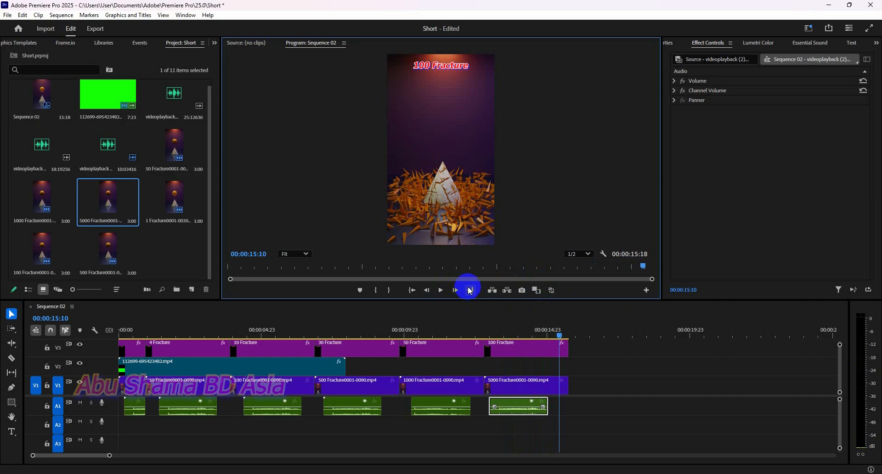
click(474, 298)
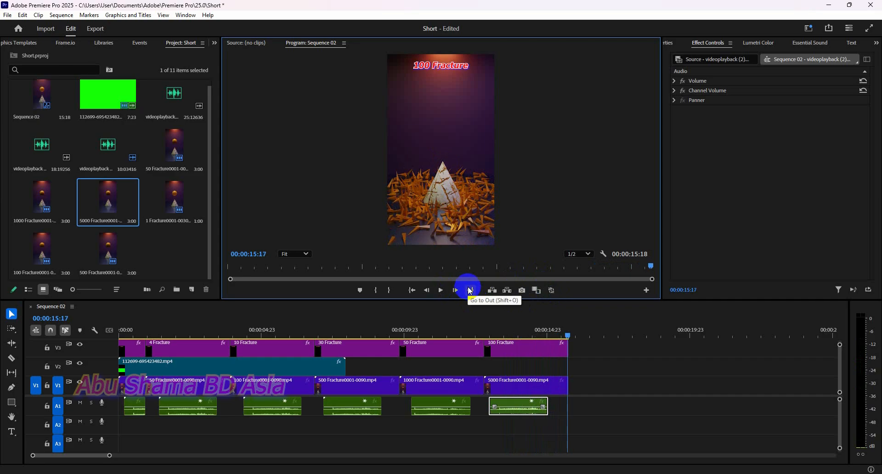
Step: Change the text of the title above the 5000 Fracture video to "5000 Fracture"
click(163, 348)
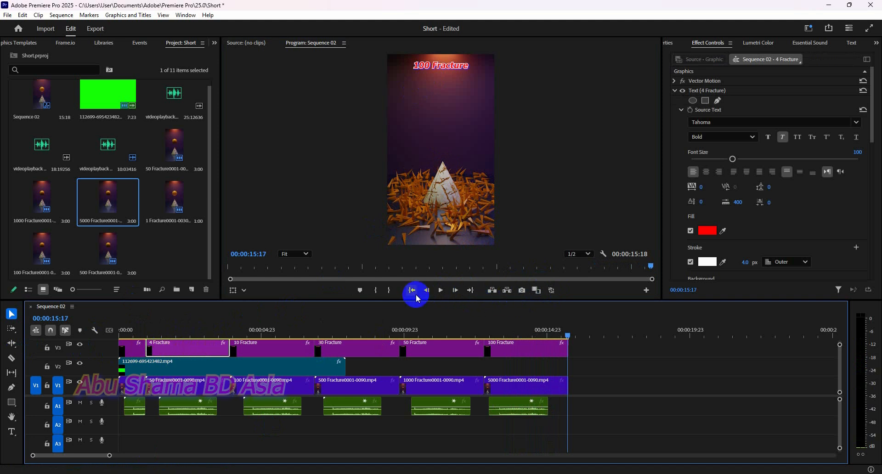
double_click(433, 68)
click(430, 65)
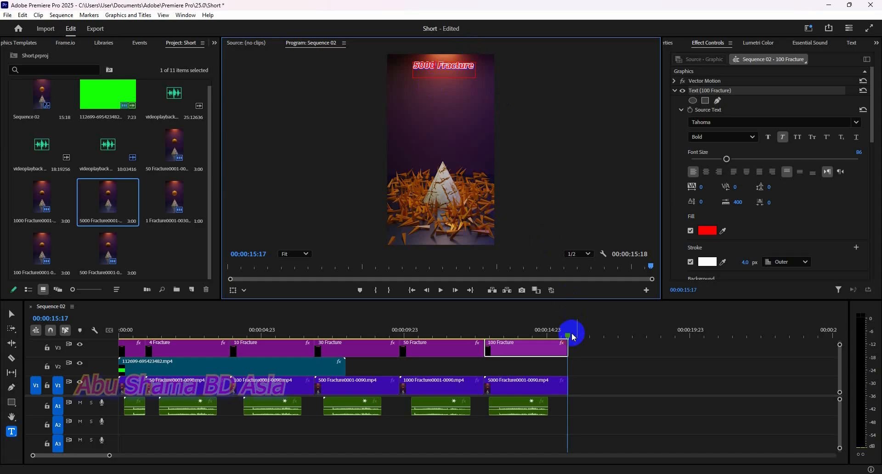
Step: Change the title above the 1000 Fracture video to "1000 Fracture" and set its font size to 85
drag(568, 340, 462, 345)
click(422, 66)
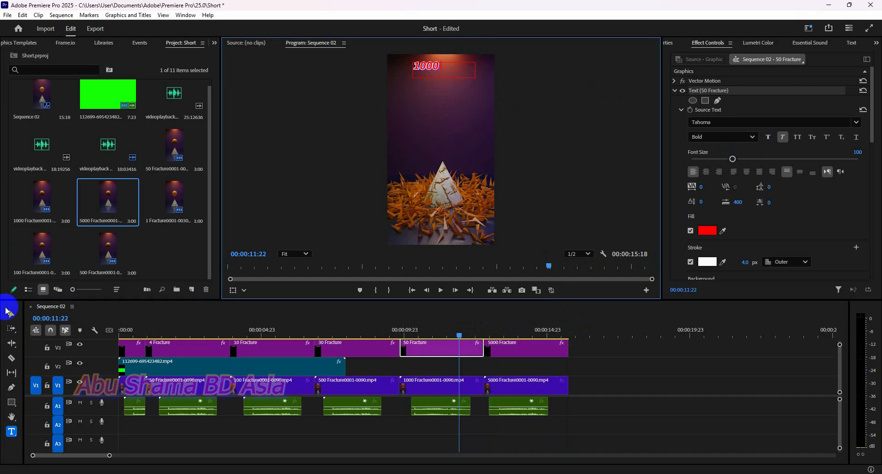
click(12, 316)
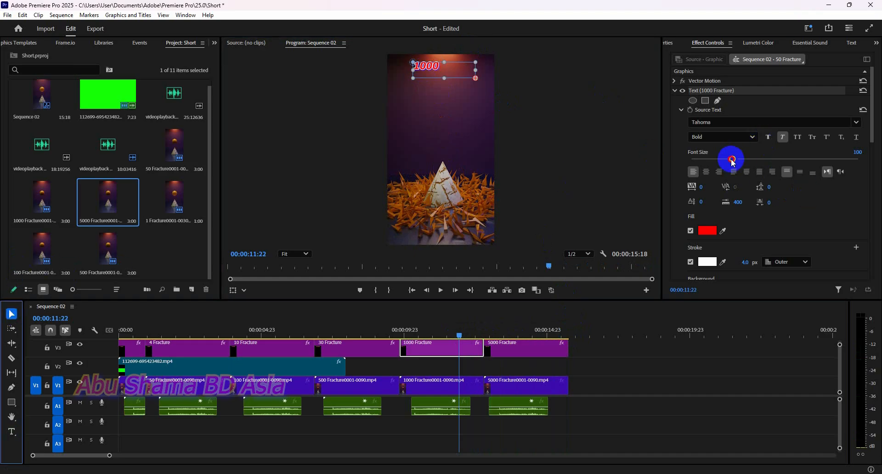
drag(732, 159, 727, 159)
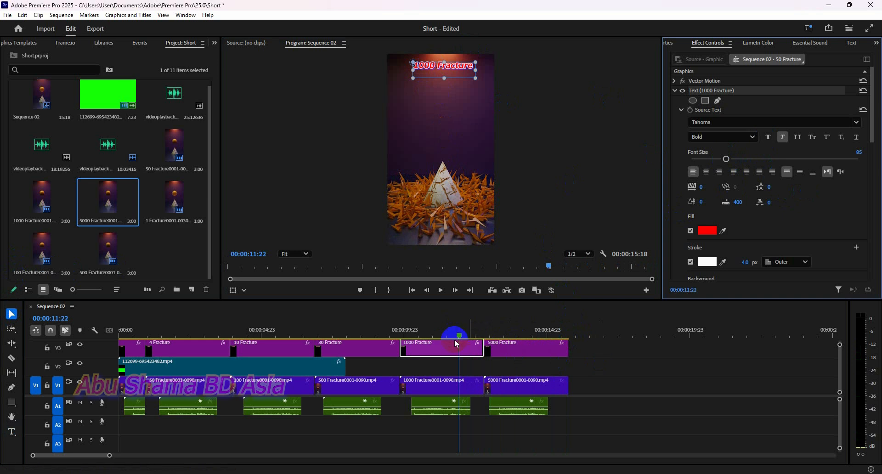
Step: Change the title above the 500 Fracture video to "500 Fracture" and set its font size to 88
drag(456, 335, 353, 331)
double_click(452, 68)
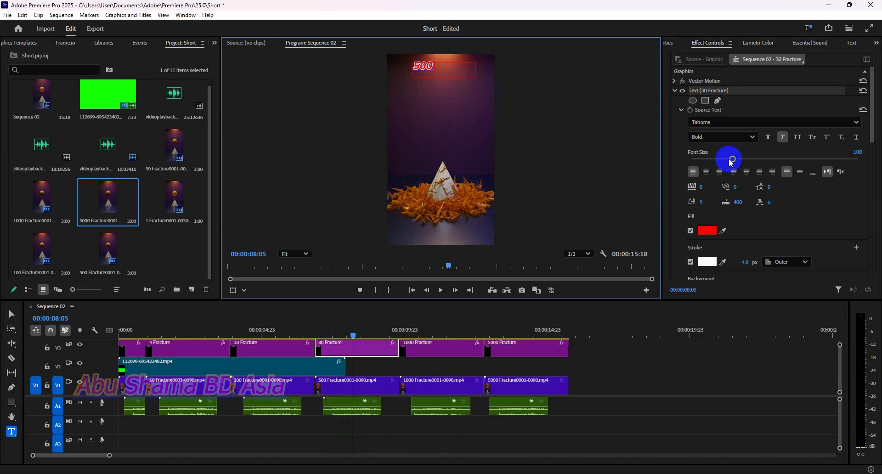
click(12, 314)
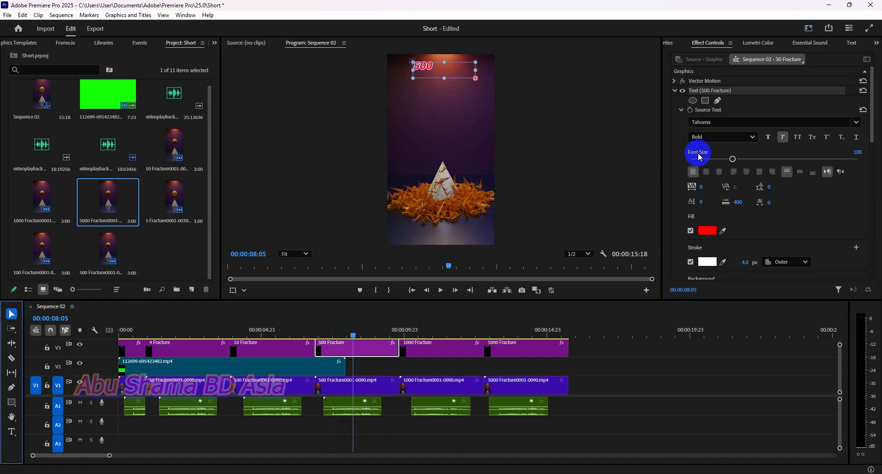
drag(734, 162, 730, 162)
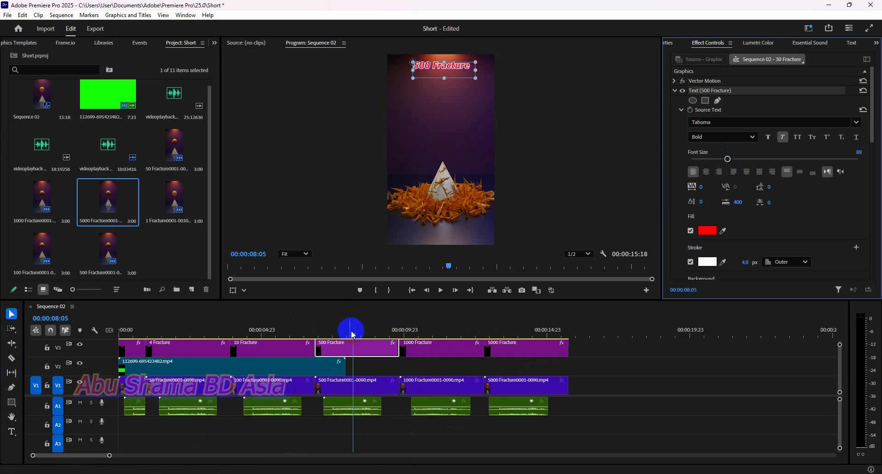
Step: Change the title above the 100 Fracture video to "100 Fracture" and set its font size to 93
drag(354, 333, 272, 323)
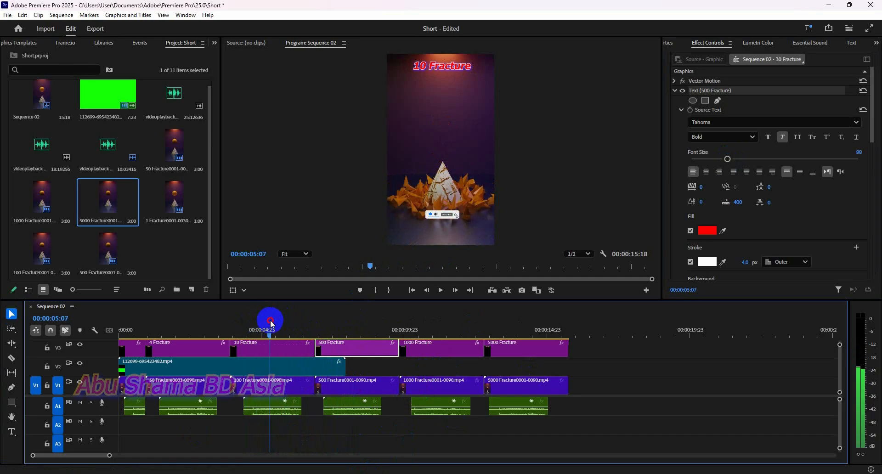
double_click(424, 62)
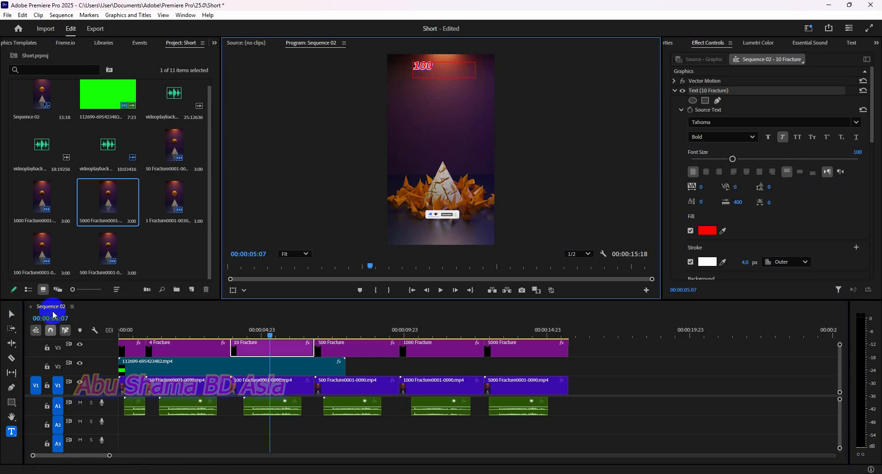
click(14, 317)
click(730, 159)
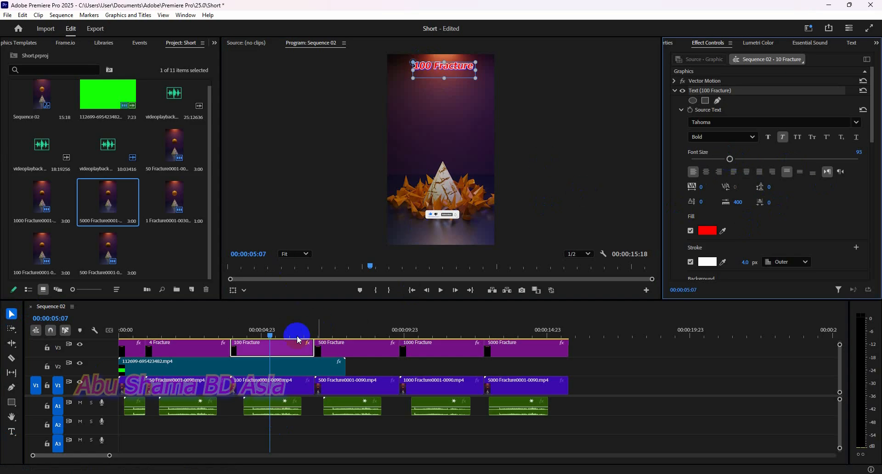
Step: Change the "4 Fracture" title above the 50 Fracture video to "50 Fracture"
drag(271, 337, 187, 332)
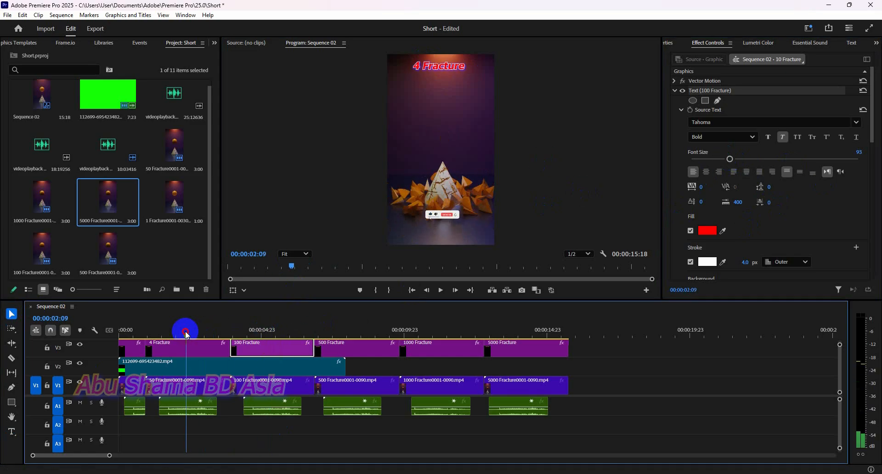
click(420, 66)
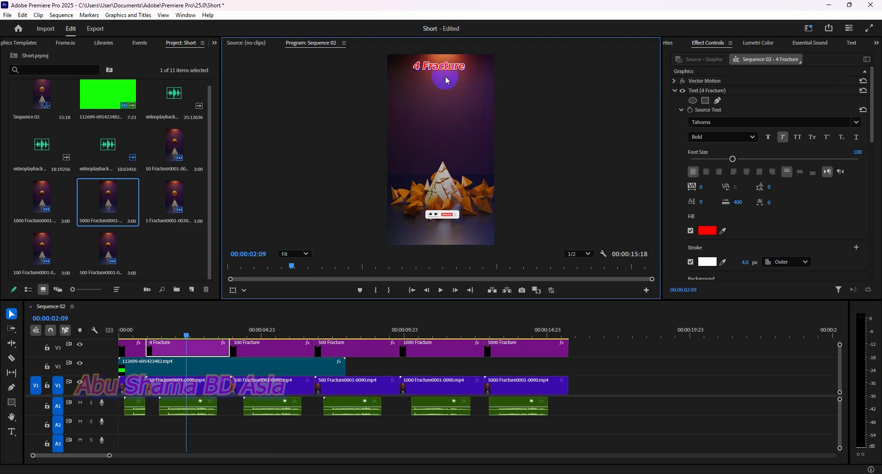
click(438, 70)
double_click(421, 63)
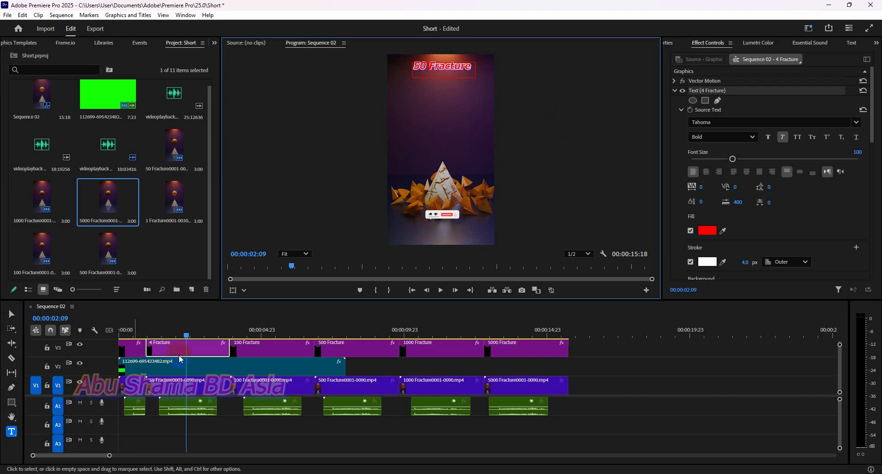
click(12, 314)
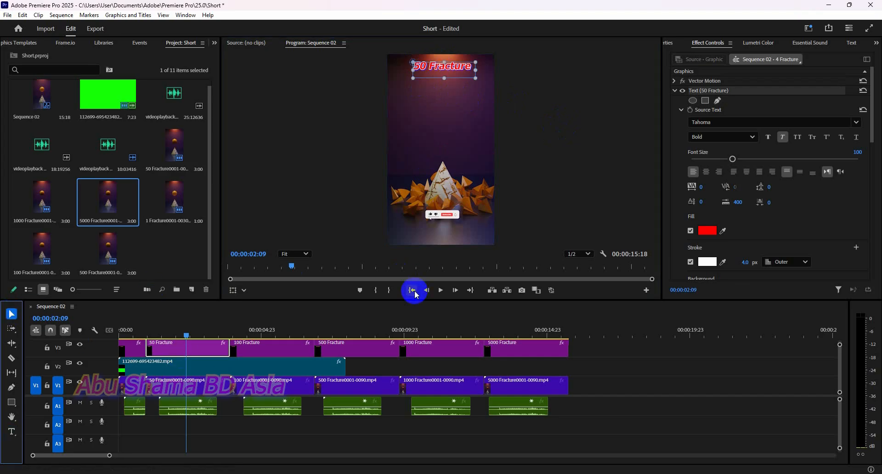
Step: Play the whole sequence from its start to review the titles, video and sound
click(412, 290)
click(441, 290)
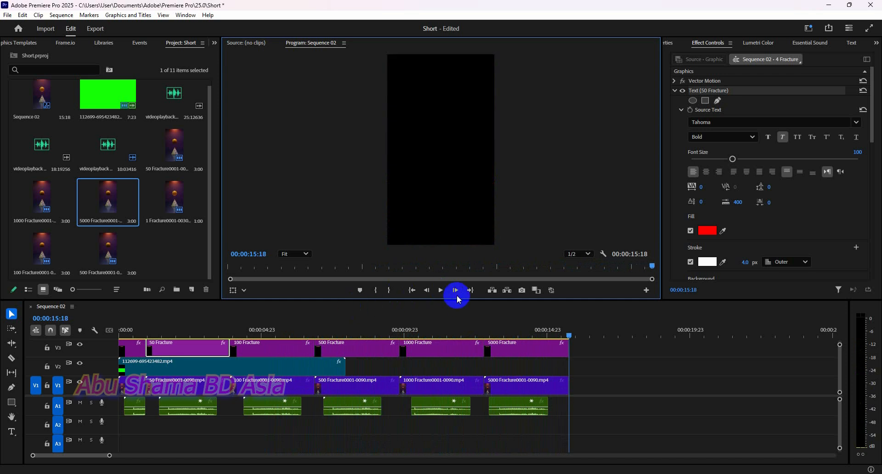
click(470, 291)
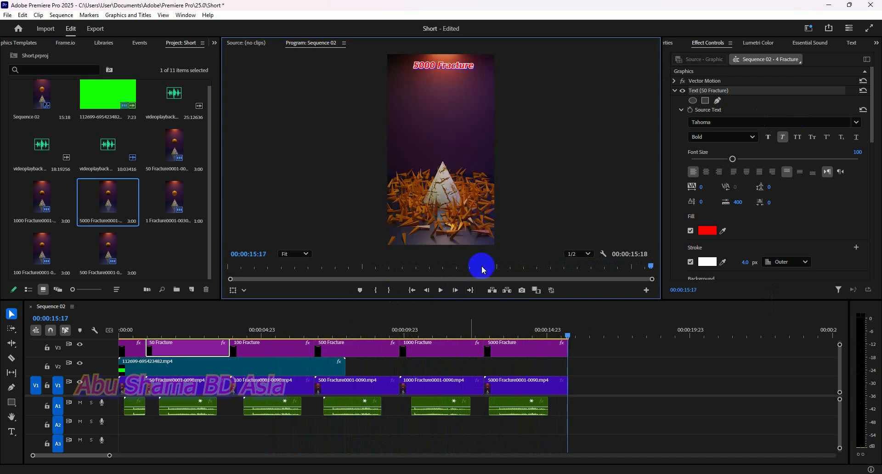
Step: Export the sequence as 2.mp4 to E:\Cell with the Match Source - Adaptive High Bitrate preset
click(829, 28)
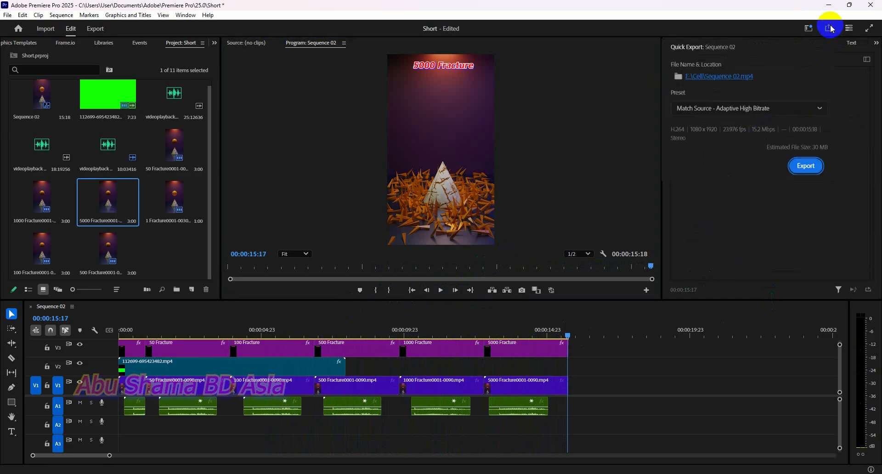
click(678, 77)
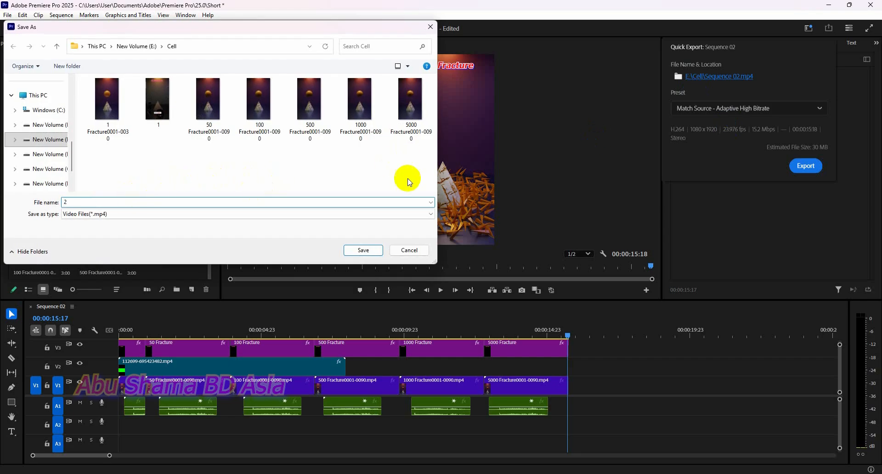
click(367, 251)
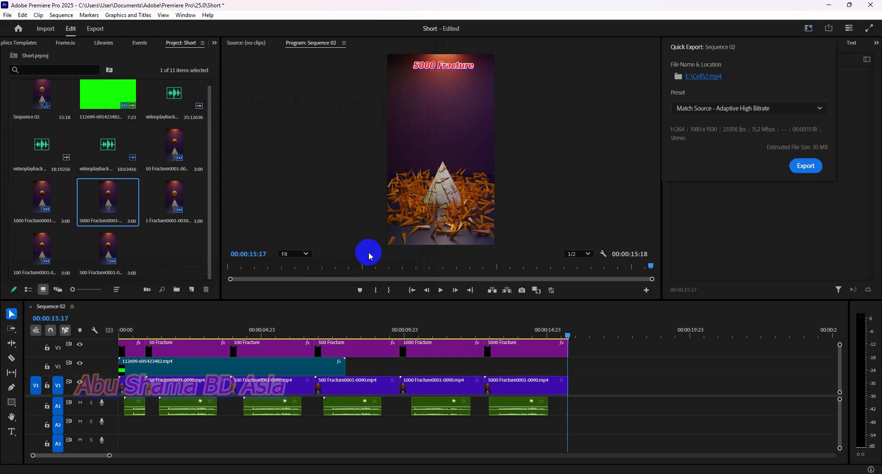
click(806, 169)
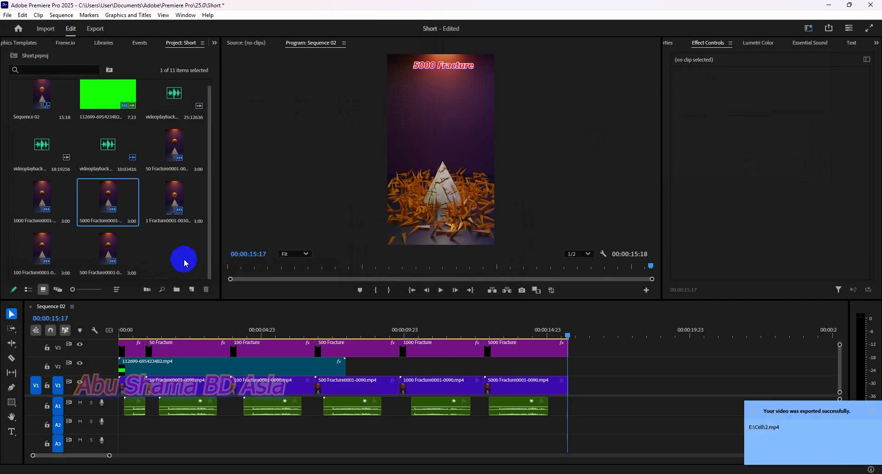
Step: Delete all six Fracture video clips from the project, including their references in the sequence
drag(185, 259, 59, 219)
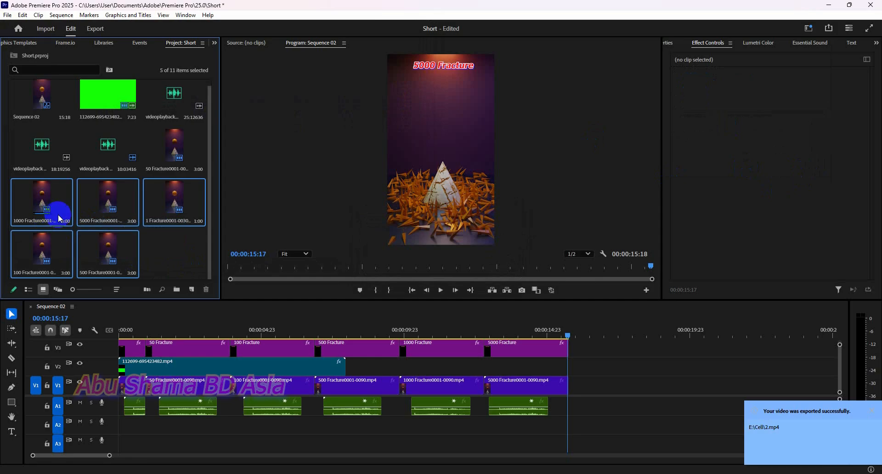
key(Delete)
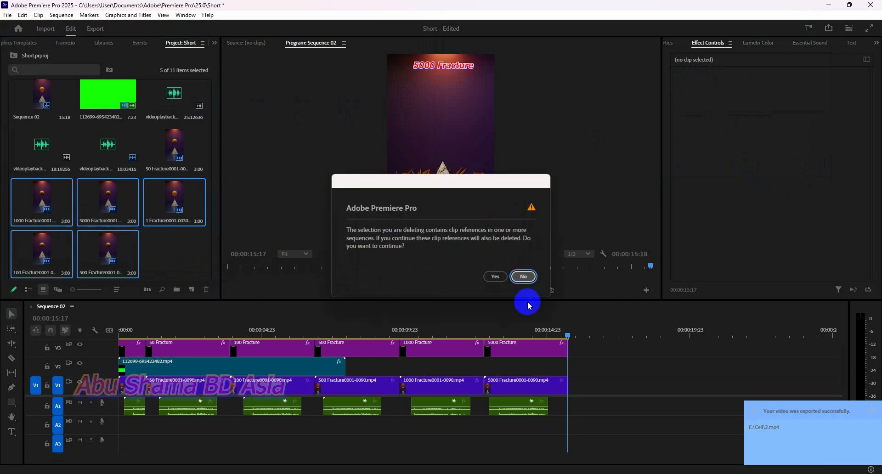
click(496, 276)
click(162, 173)
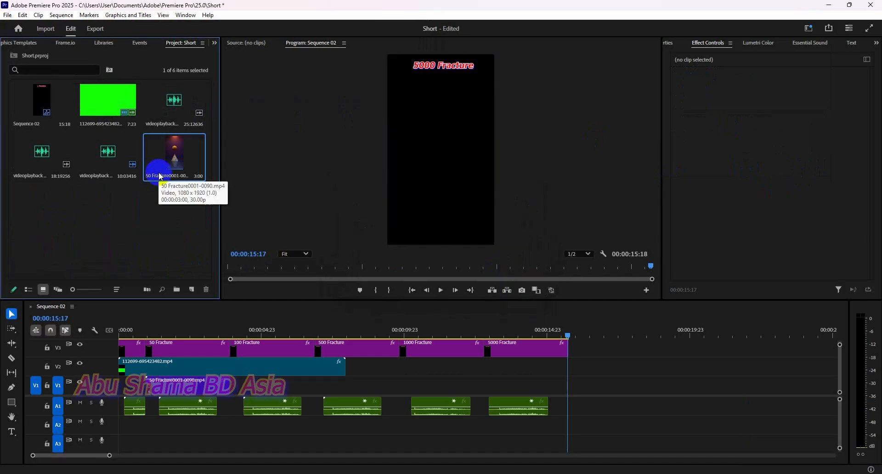
key(Delete)
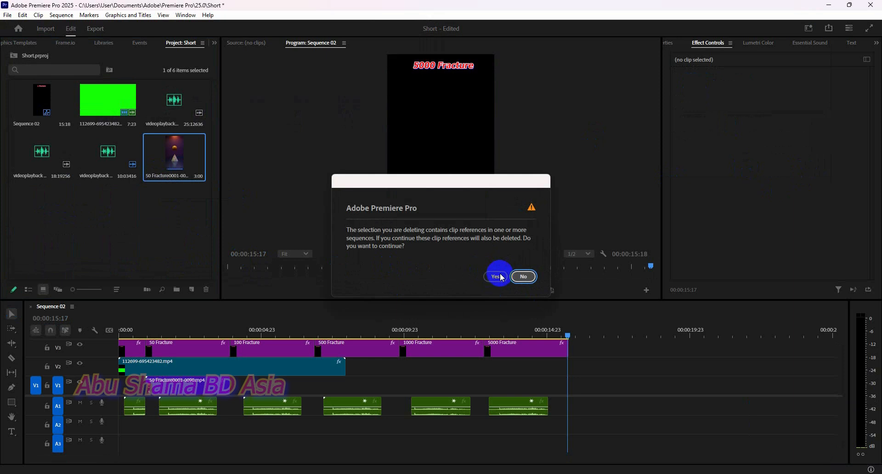
click(495, 276)
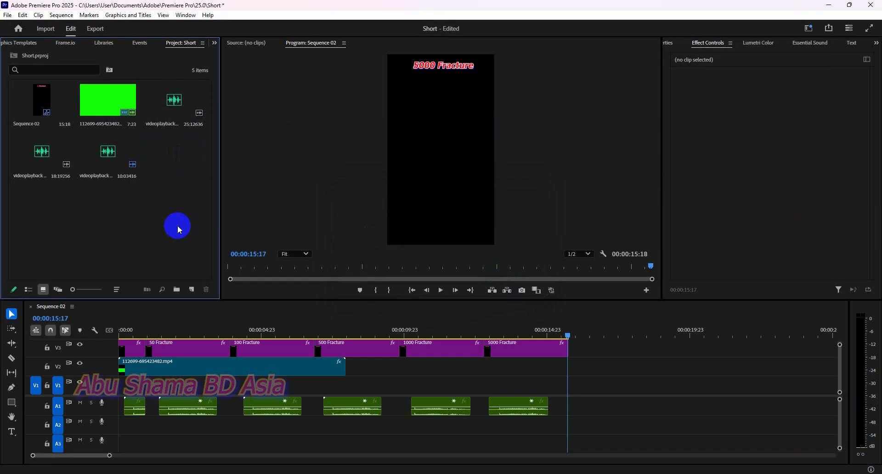
Step: Save the Short project and close Premiere Pro
key(ctrl+s)
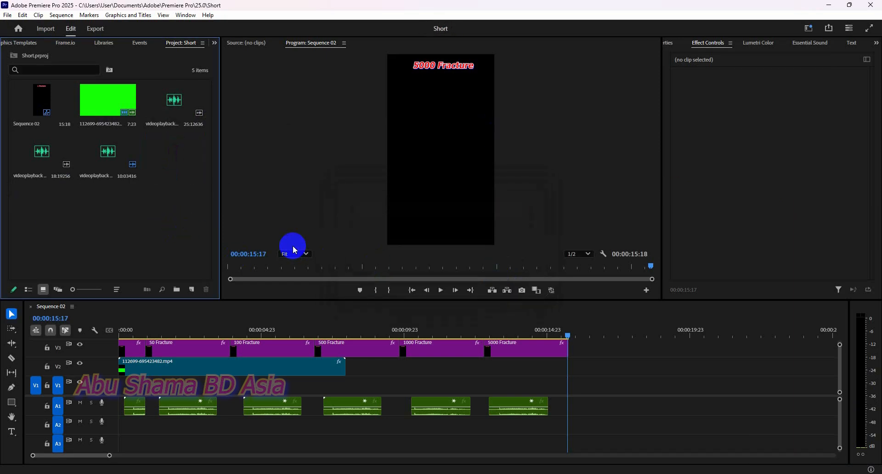
click(868, 4)
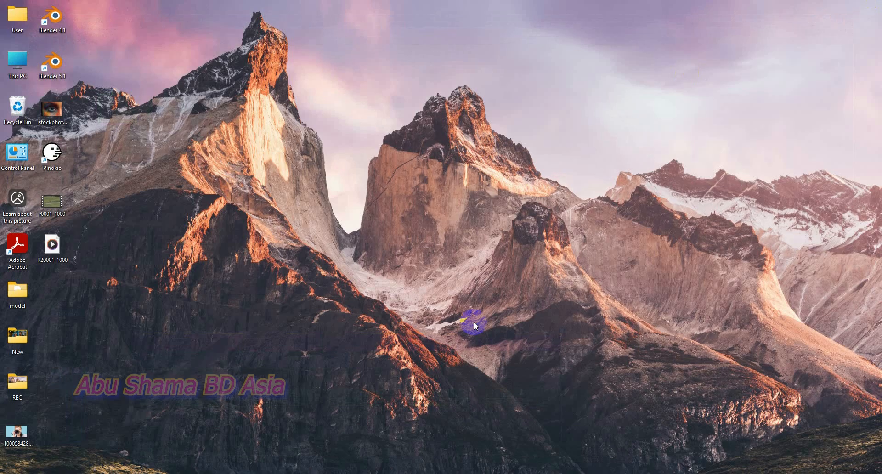